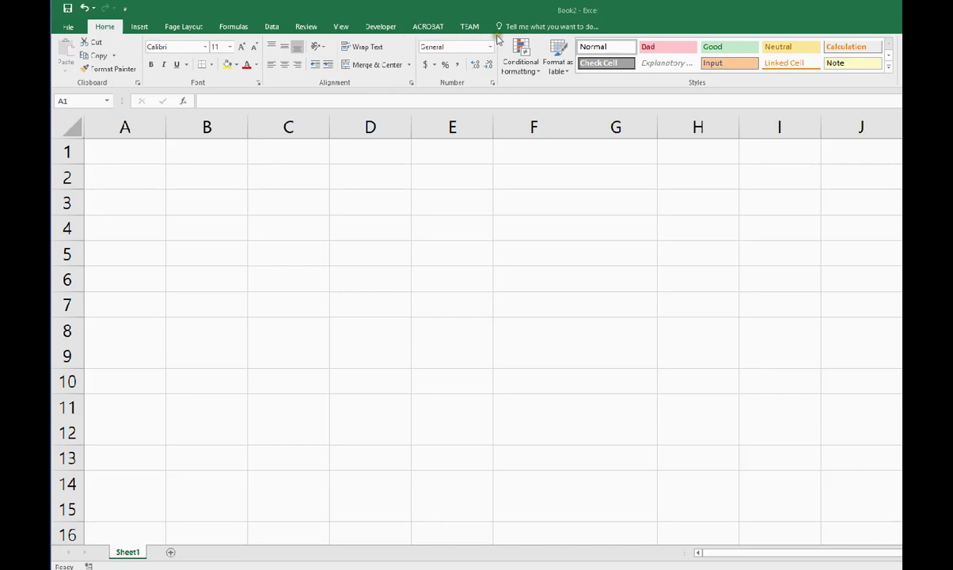
- Insert a MathType 6.0 Equation object at cell A1 and move its editor window up beside column A
click(136, 28)
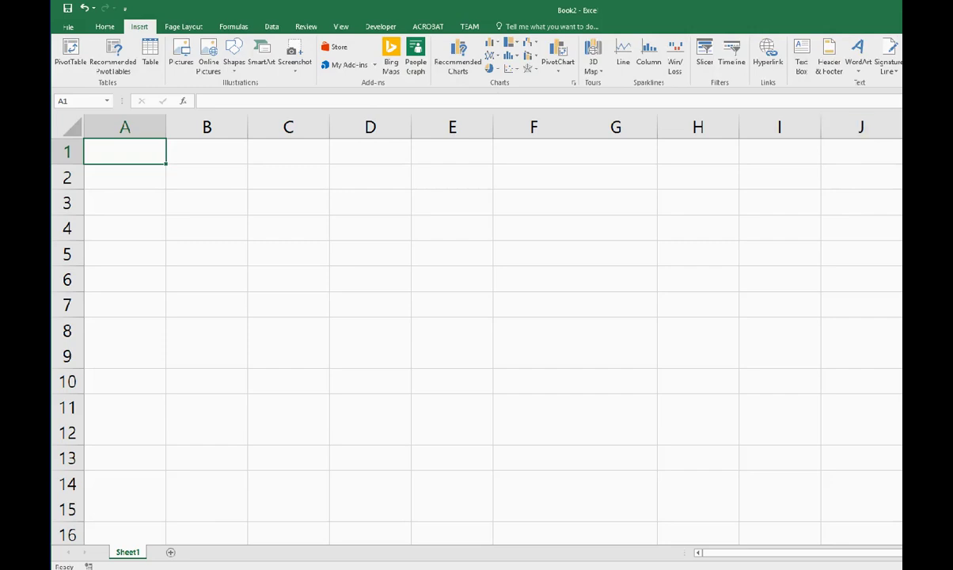
click(916, 54)
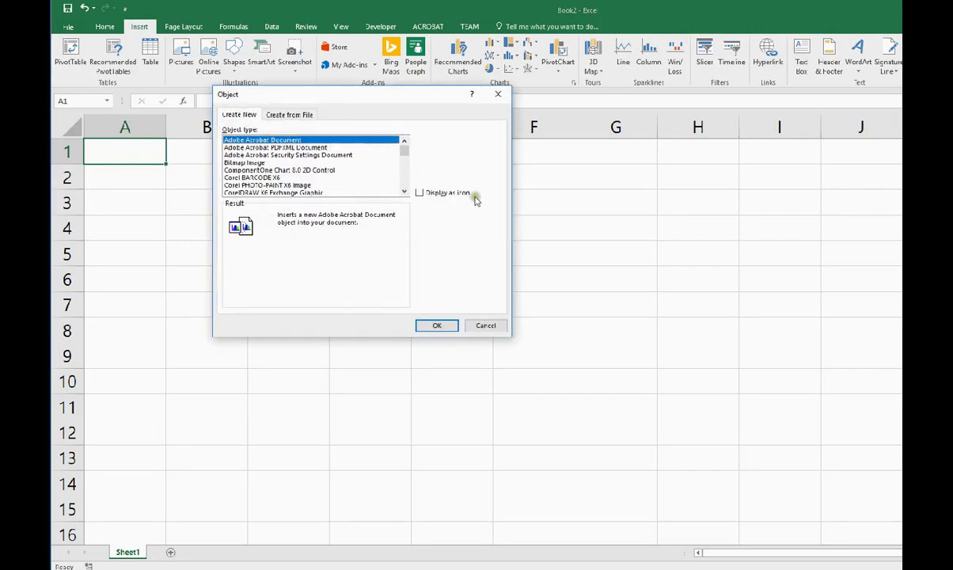
click(402, 185)
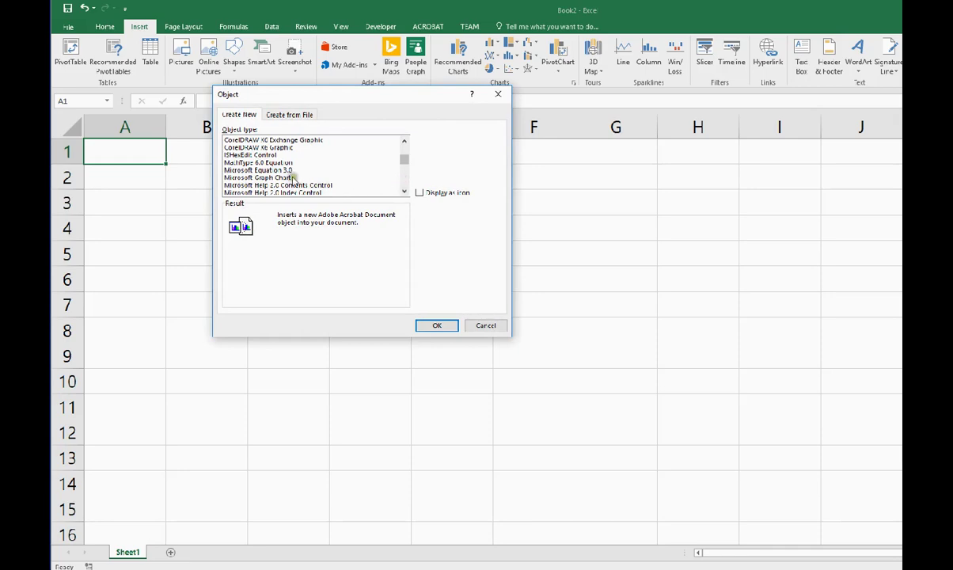
click(270, 163)
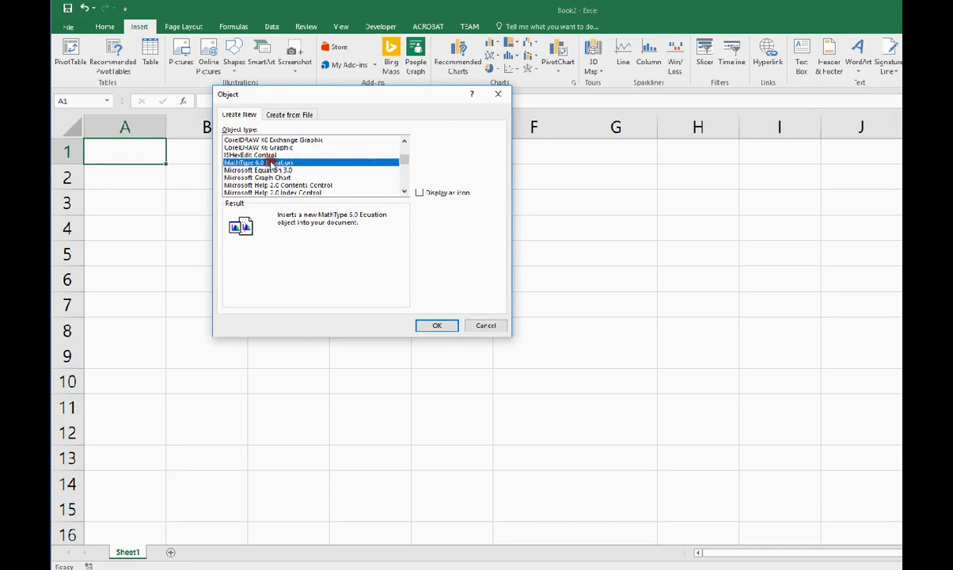
click(437, 323)
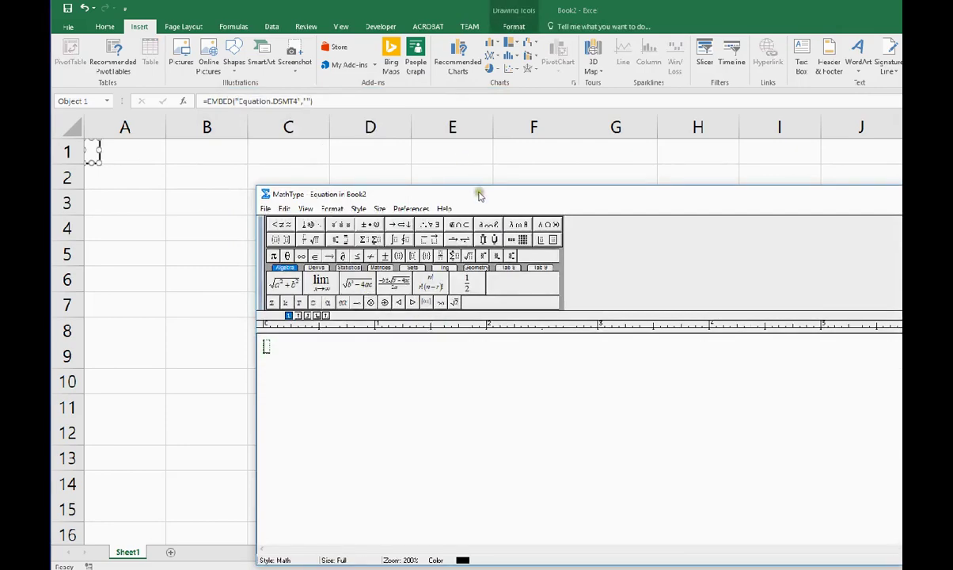
drag(479, 192, 346, 140)
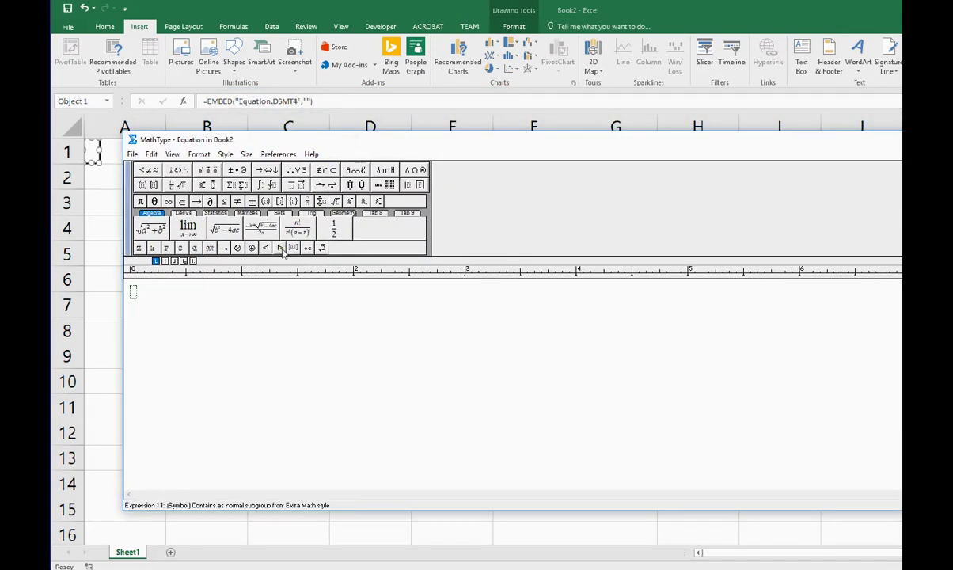
- Write the equation's left side as a fraction with 1 over the square root of f
key(ctrl+f)
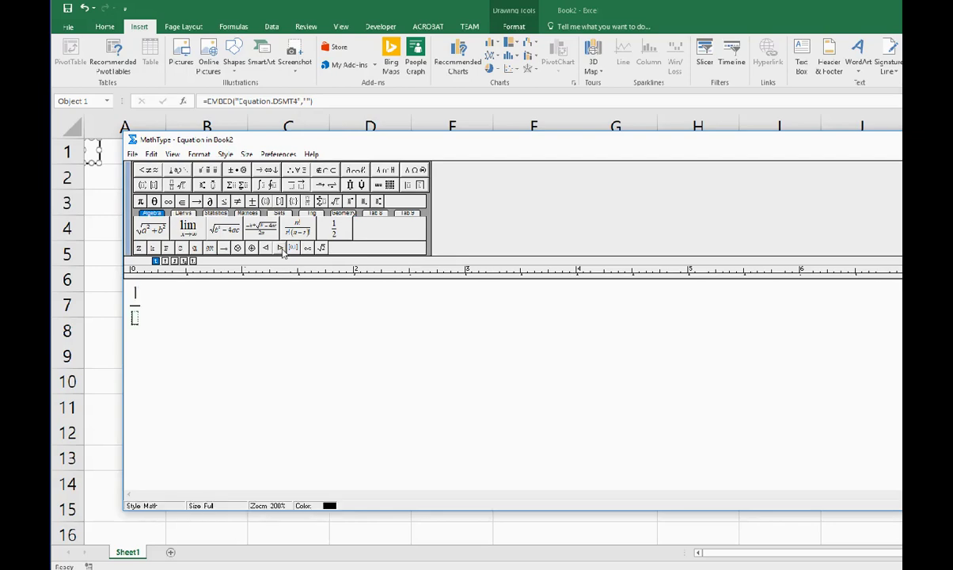
click(176, 184)
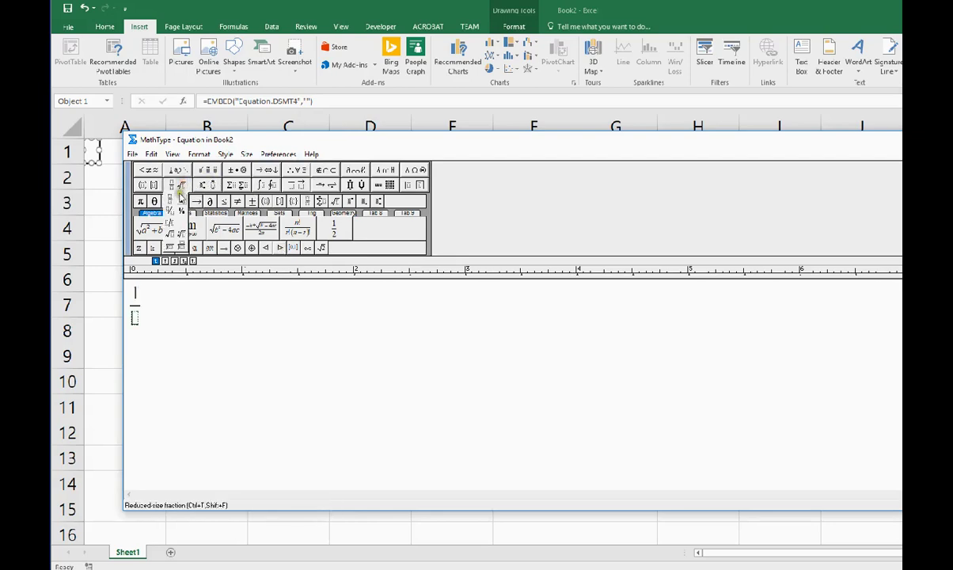
click(176, 235)
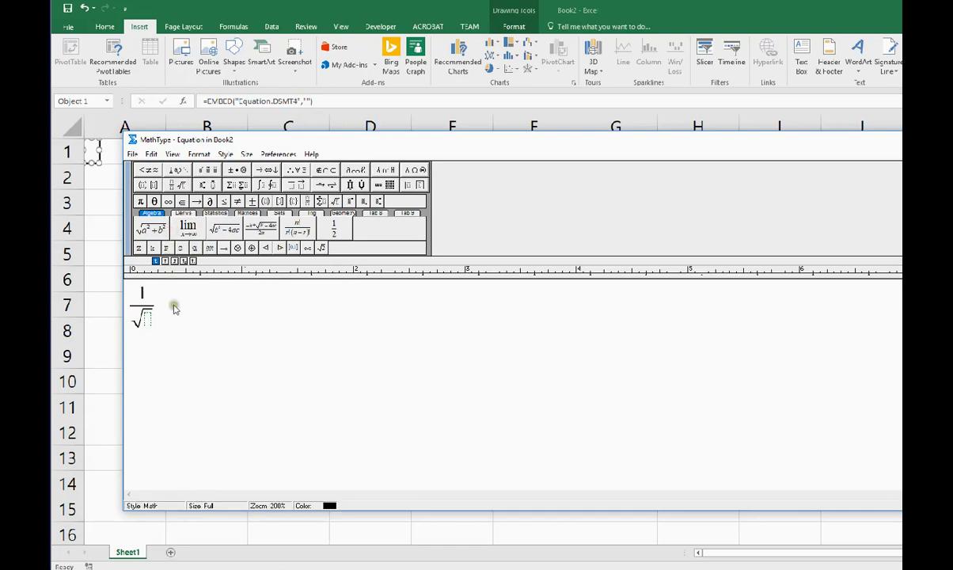
click(149, 320)
text(f)
click(170, 310)
- Continue the equation with = log and parentheses containing the fraction ε over 3.7D
text(= log)
key(ctrl+9)
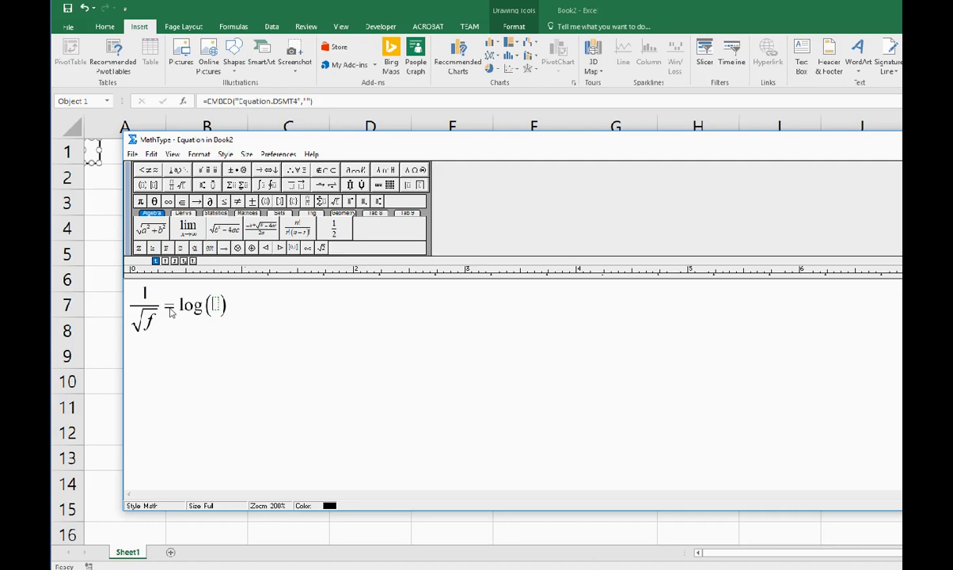
key(ctrl+f)
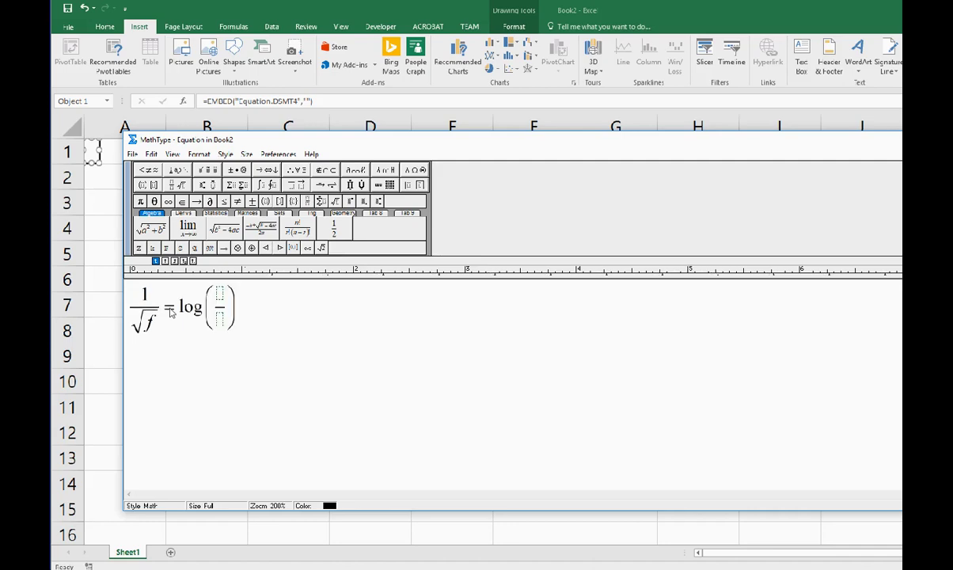
key(ctrl+g)
key(e)
key(Tab)
text(3.7)
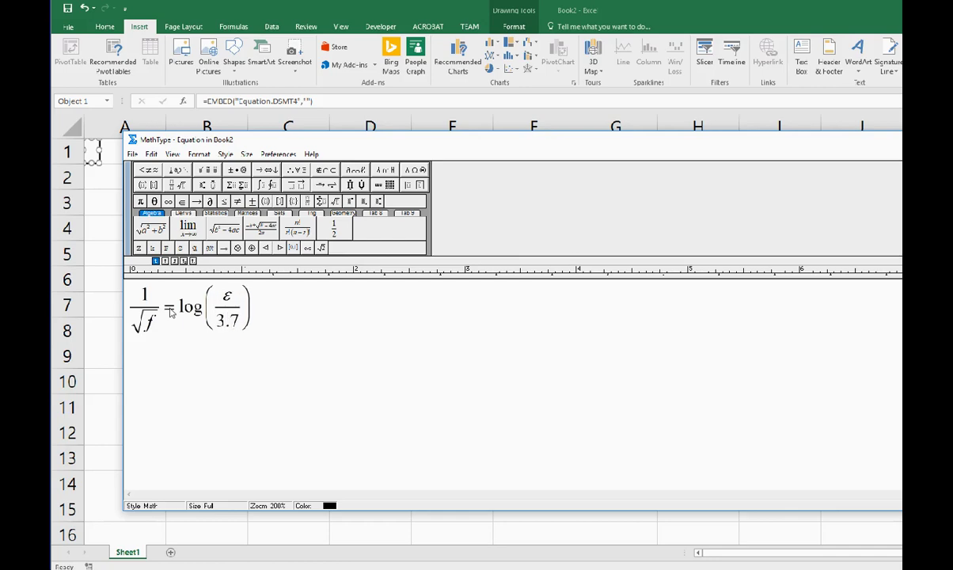
text(D)
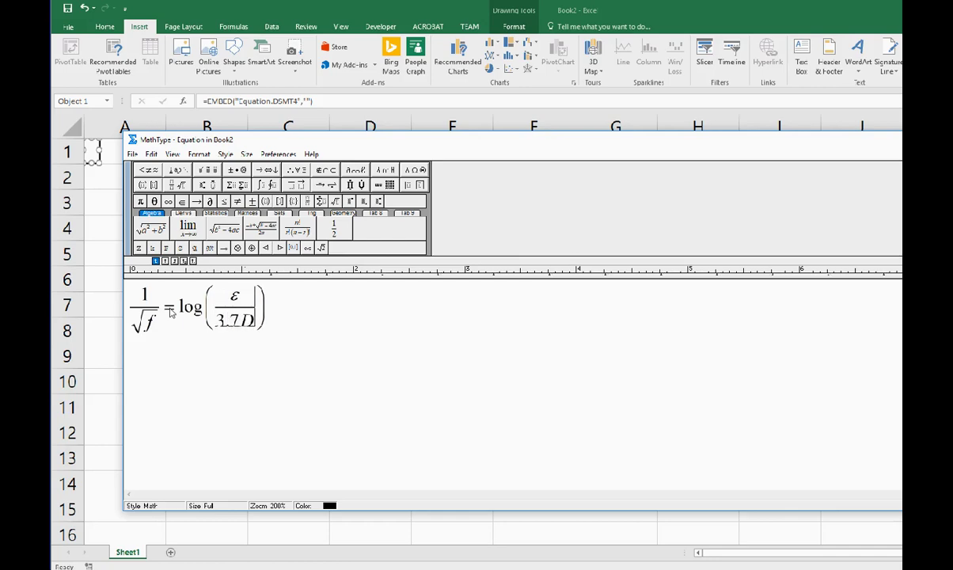
- Add a second fraction inside the parentheses: plus 2.51 over Re with subscript D times the square root of f
key(Tab)
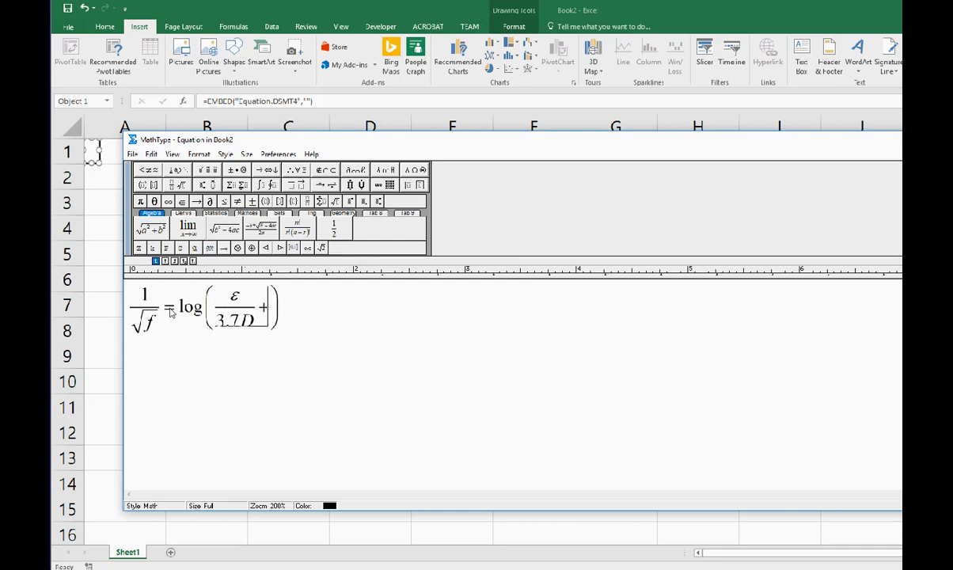
text(+)
key(ctrl+f)
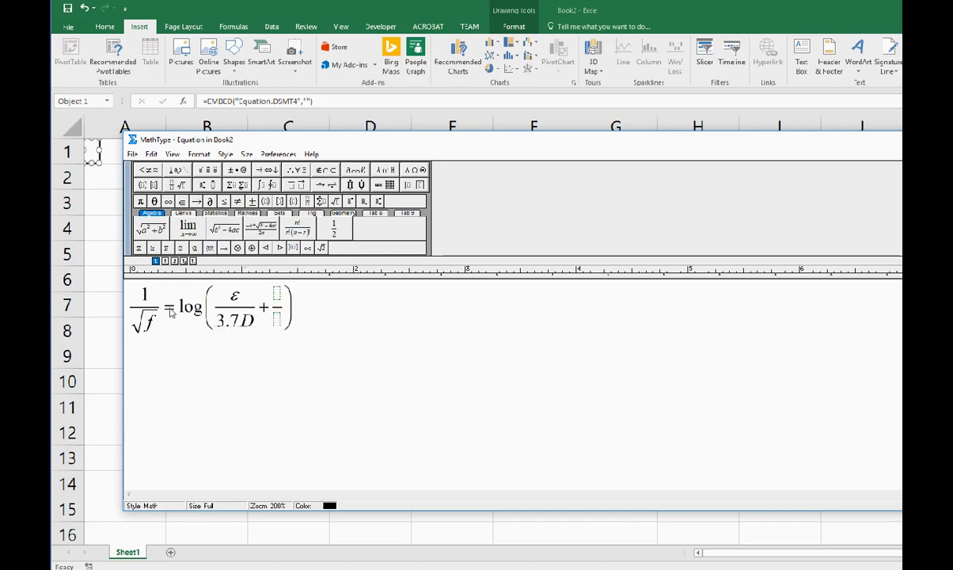
text(2.51)
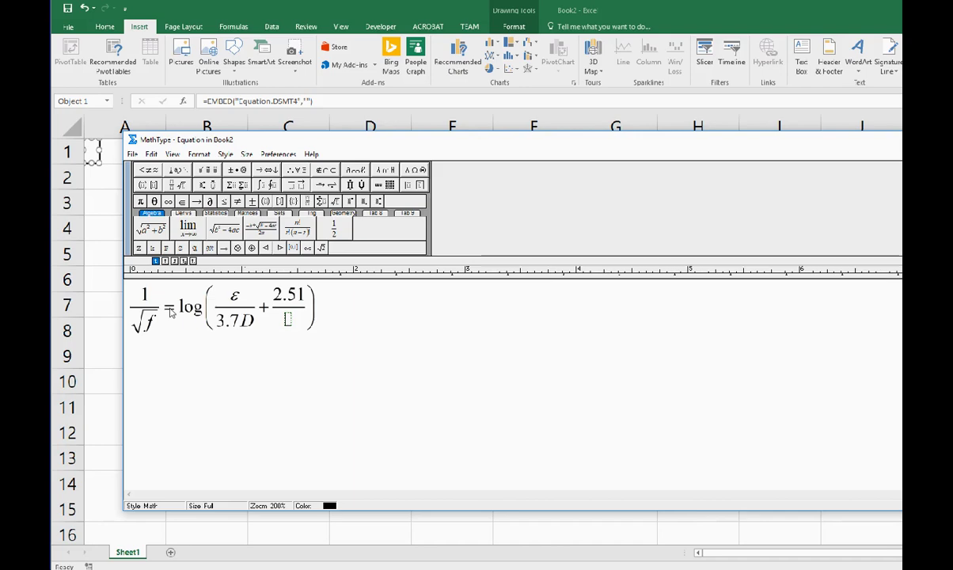
key(Tab)
text(Re)
key(ctrl+l)
text(D)
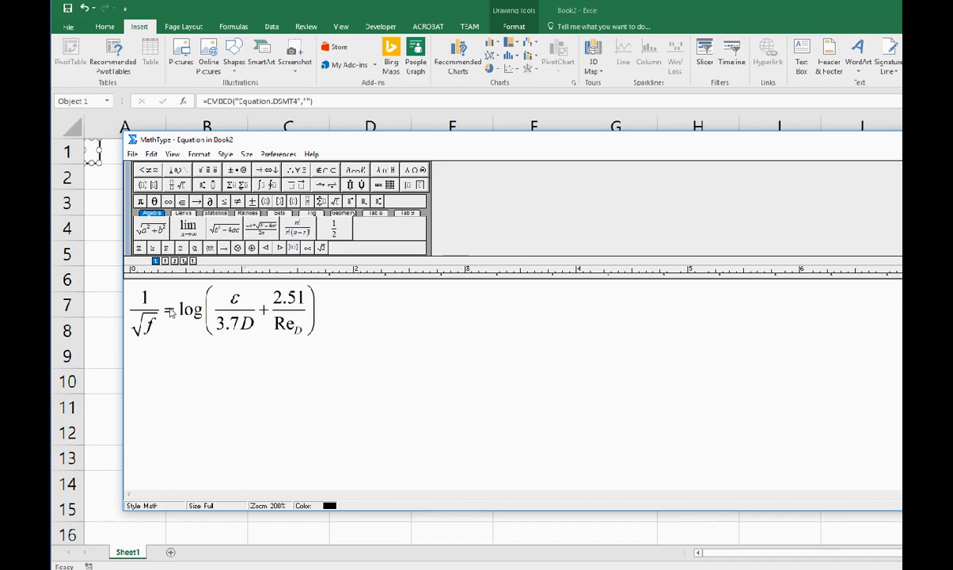
click(181, 184)
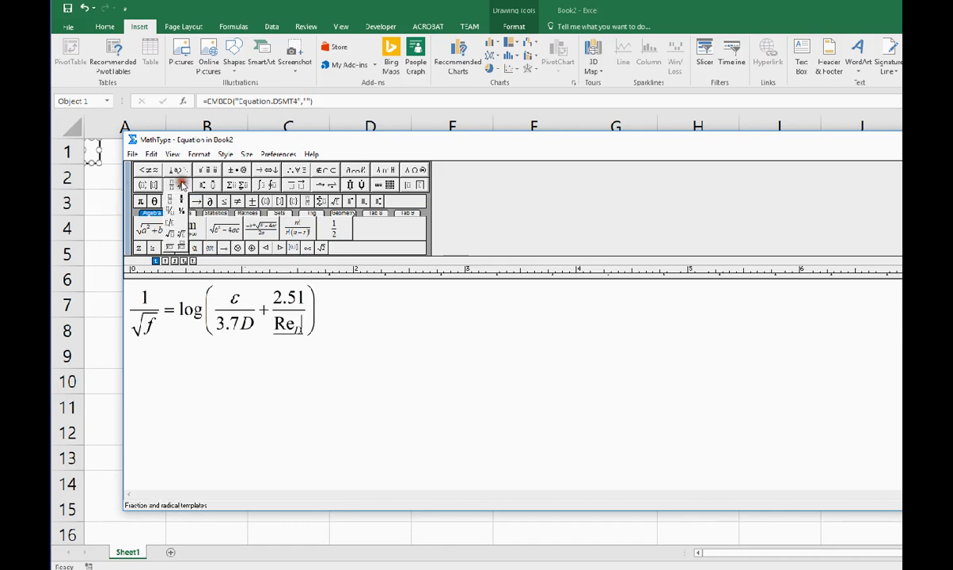
click(169, 227)
text(f)
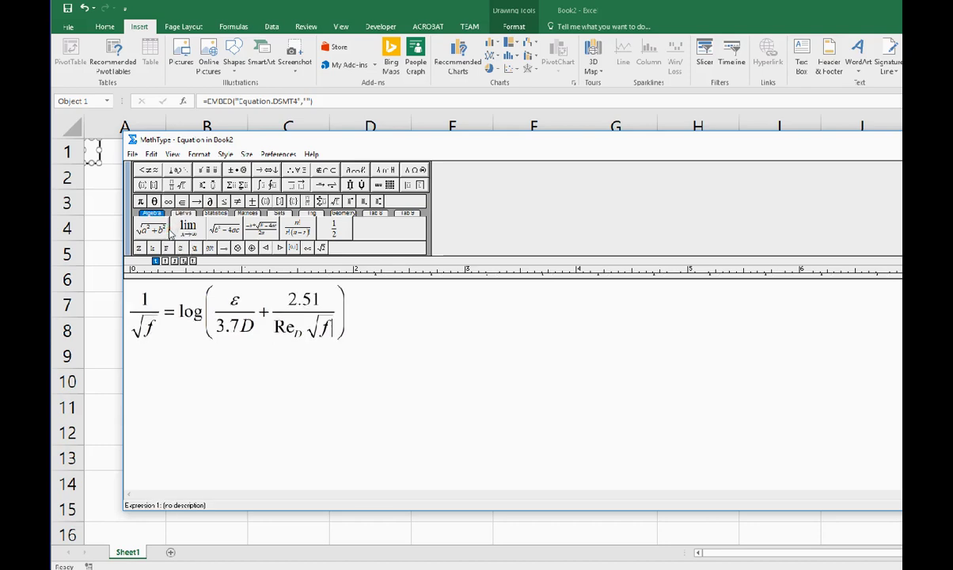
- Add the exponent -2 to the closing parenthesis of the log term
click(350, 318)
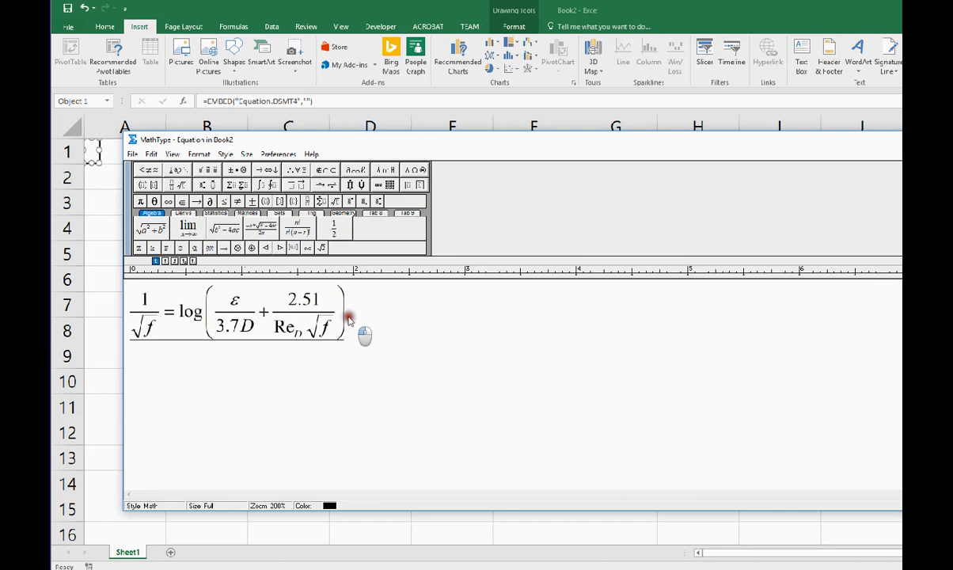
key(ctrl+h)
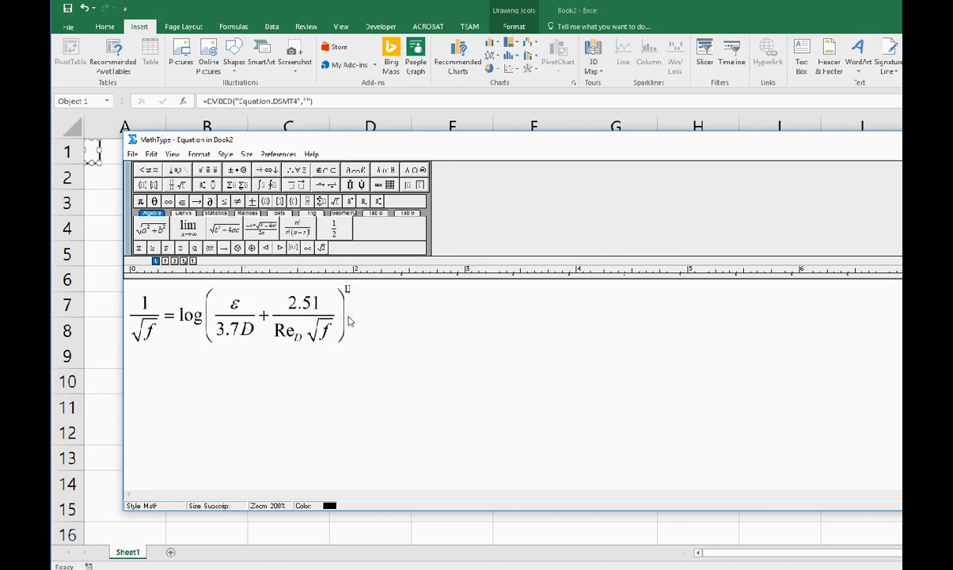
text(-2)
- Exit the equation editor, saving the equation to the workbook, and move the equation object to around cells A2:D4
click(132, 154)
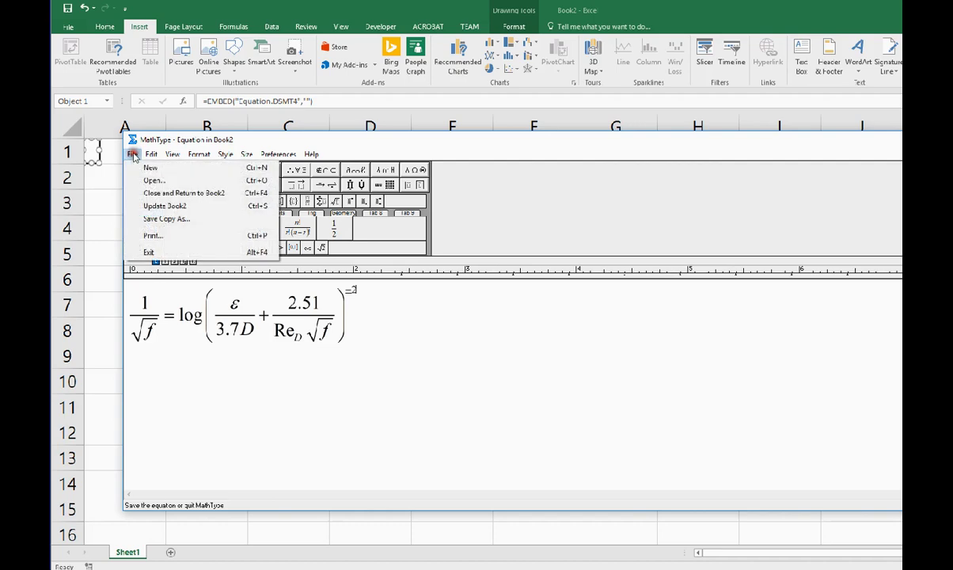
click(157, 252)
click(507, 338)
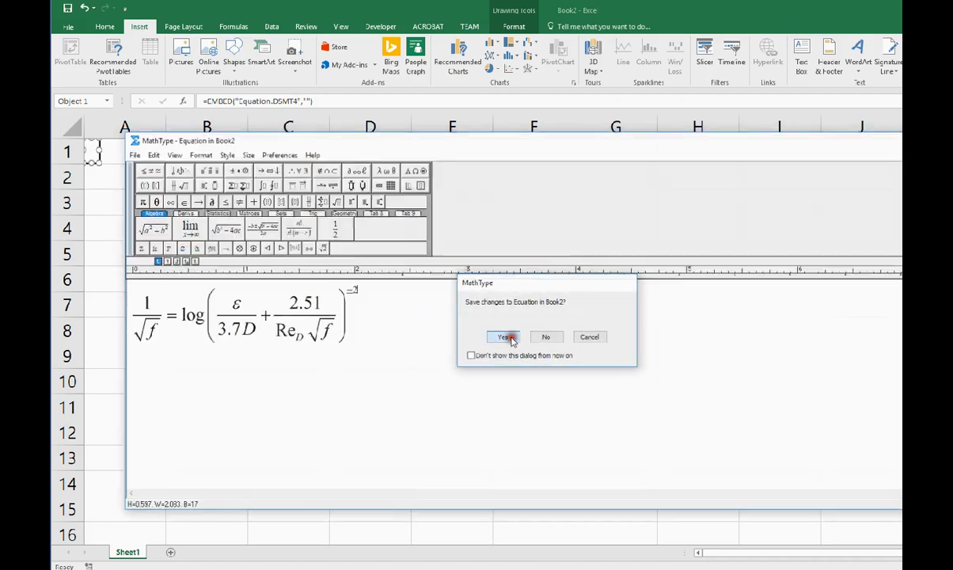
drag(261, 192, 280, 211)
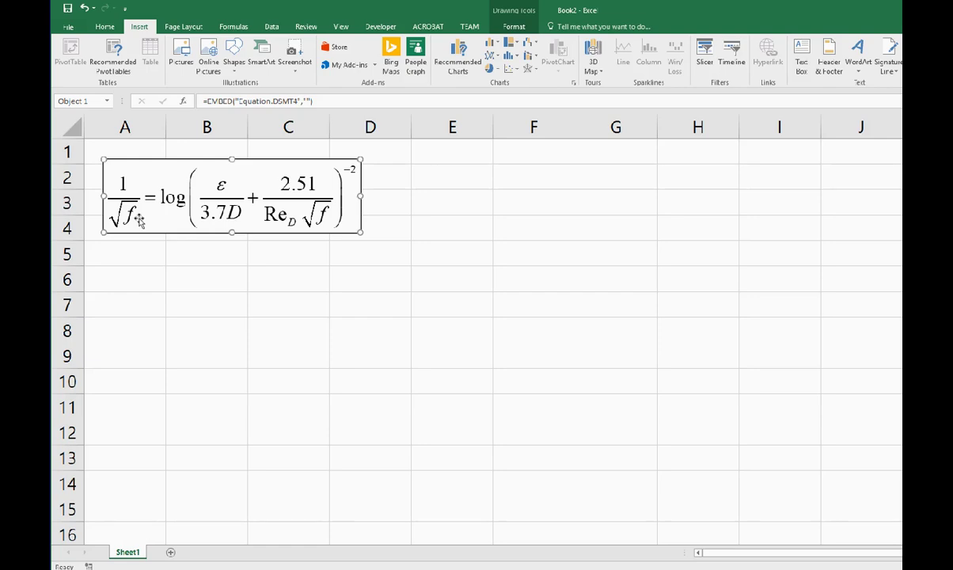
- Enter "Use goalseek to find 'f' for given values of ReD and eoverD" in cell A6
click(126, 278)
text(Use)
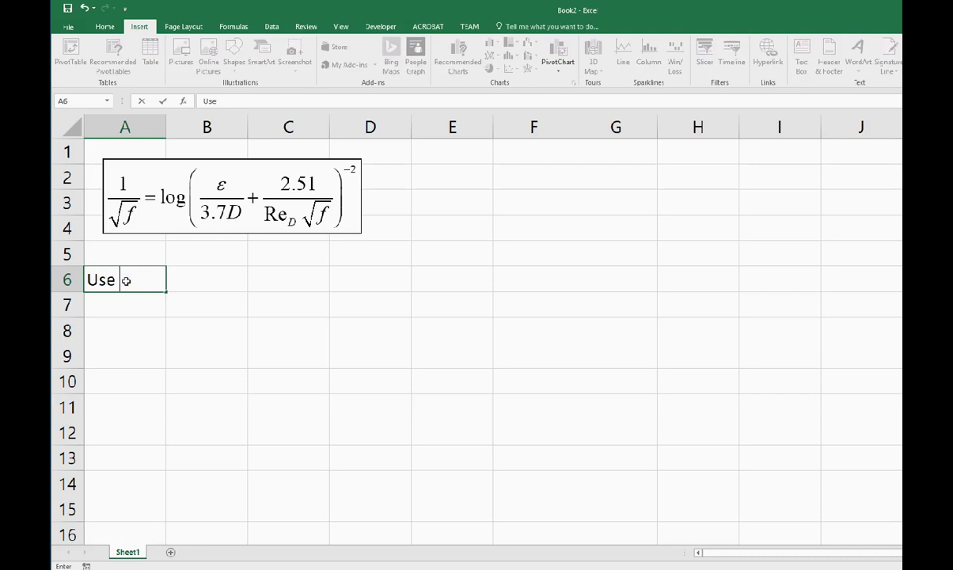
text( goalseek)
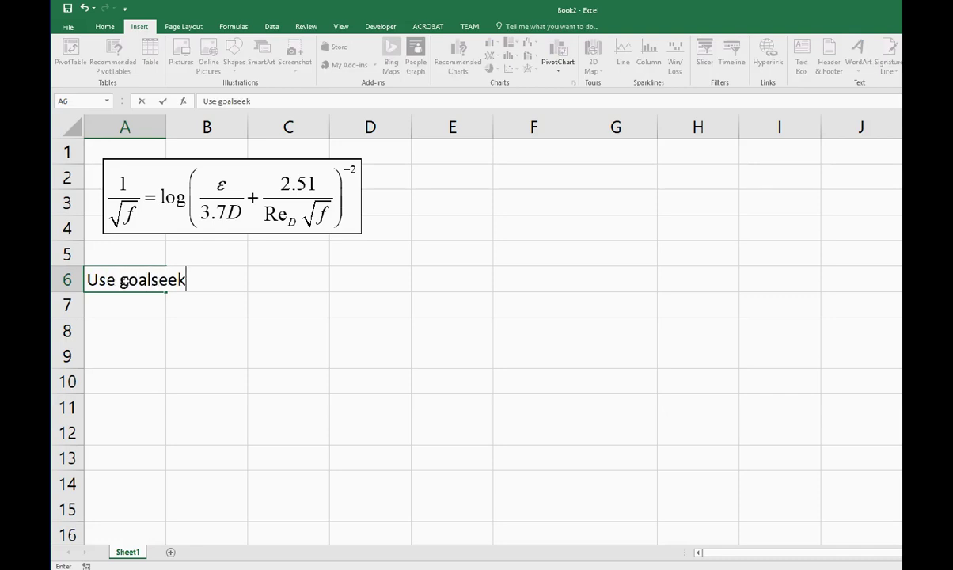
text( to find )
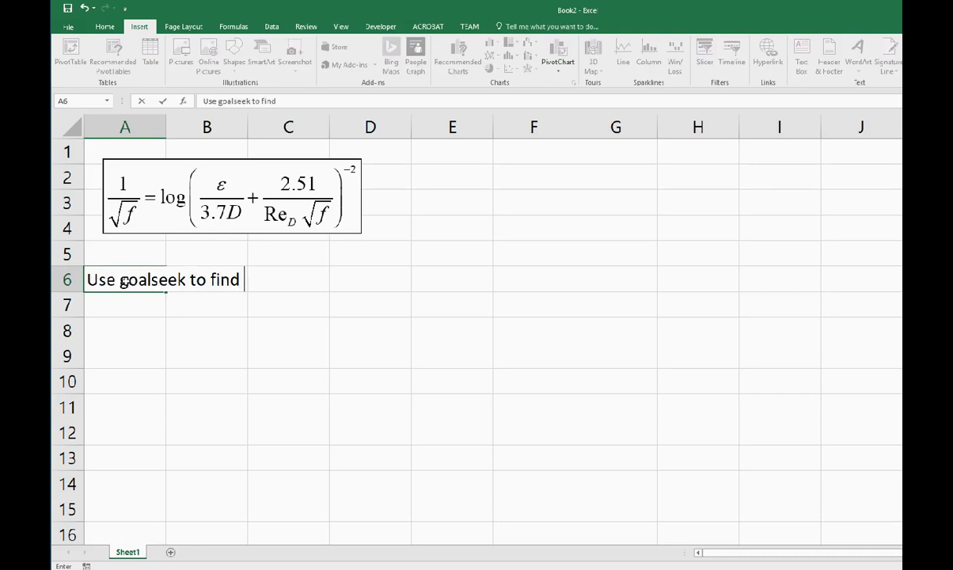
text('f' for)
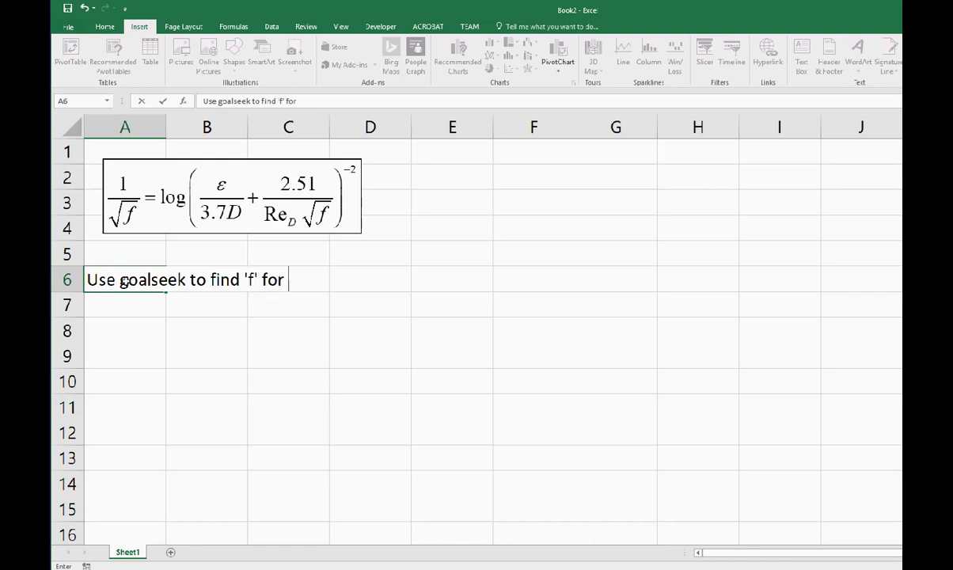
text( given value sof)
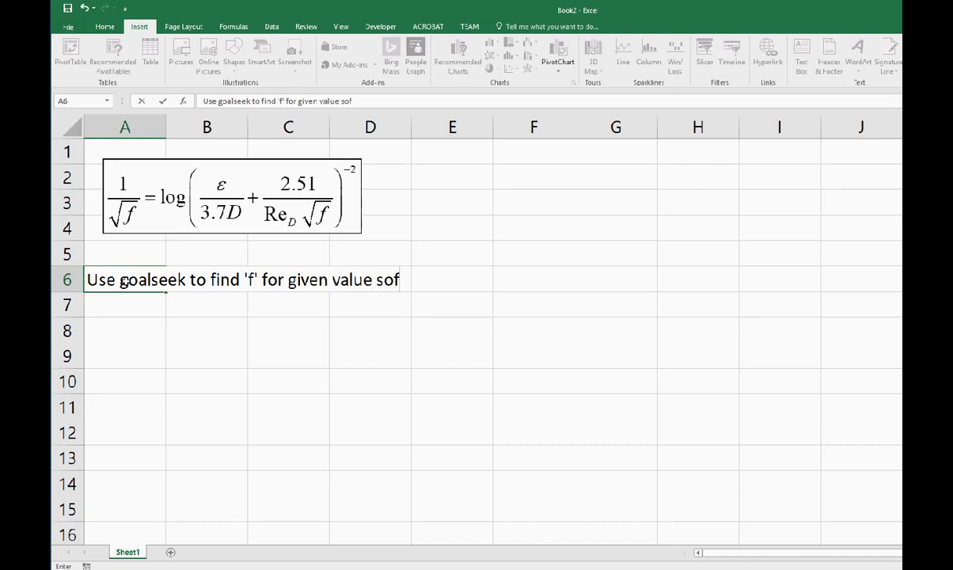
key(BackSpace)
key(BackSpace)
key(BackSpace)
key(BackSpace)
text(s of ReD and e)
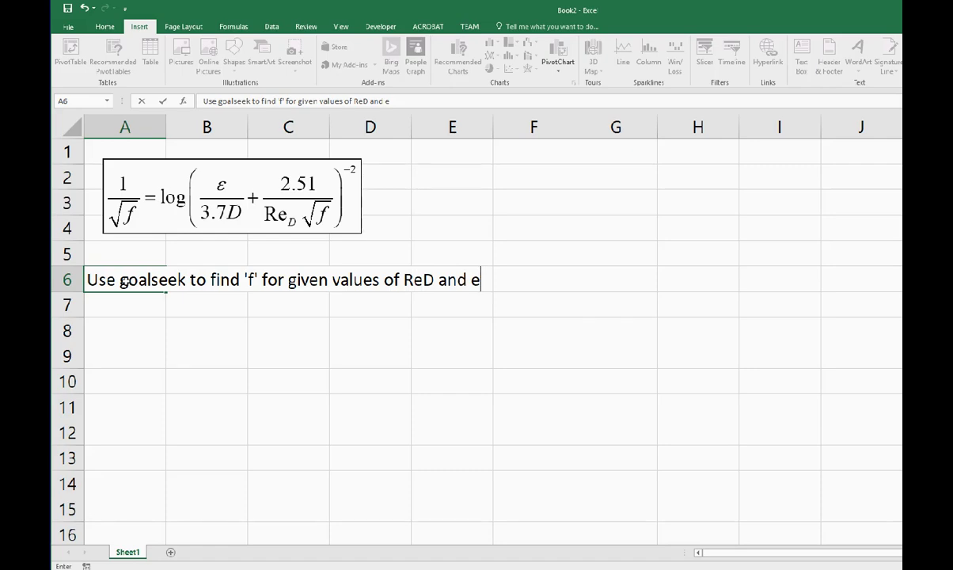
text(overD)
key(Return)
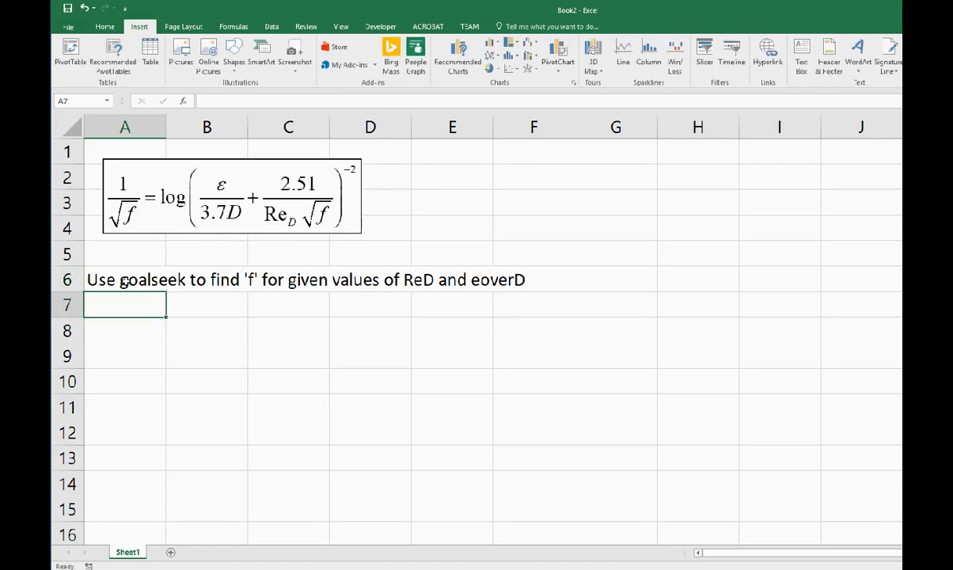
- Enter the label ReD in A8 with the value 100,000 in B8, and the label eoverD in A9
key(Return)
text(ReD)
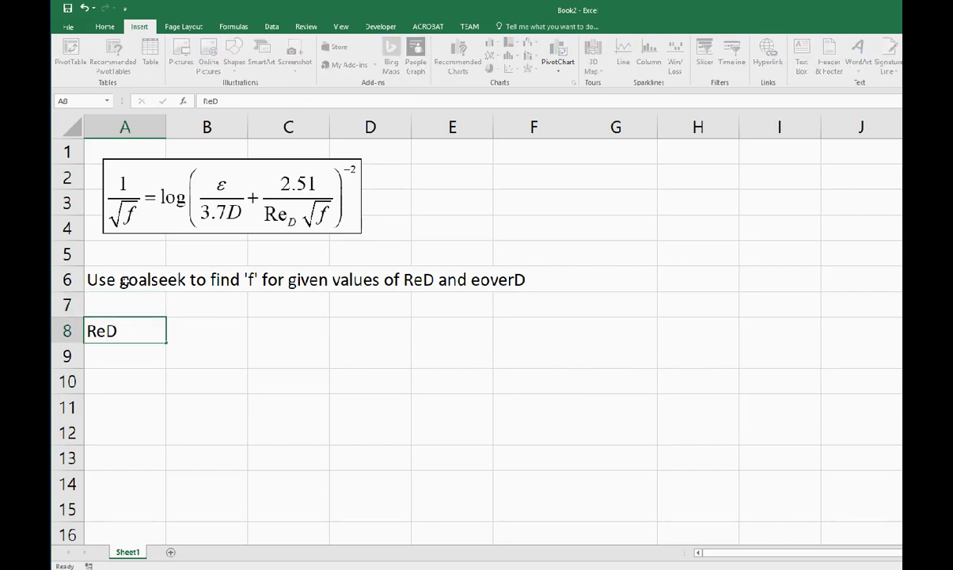
key(Tab)
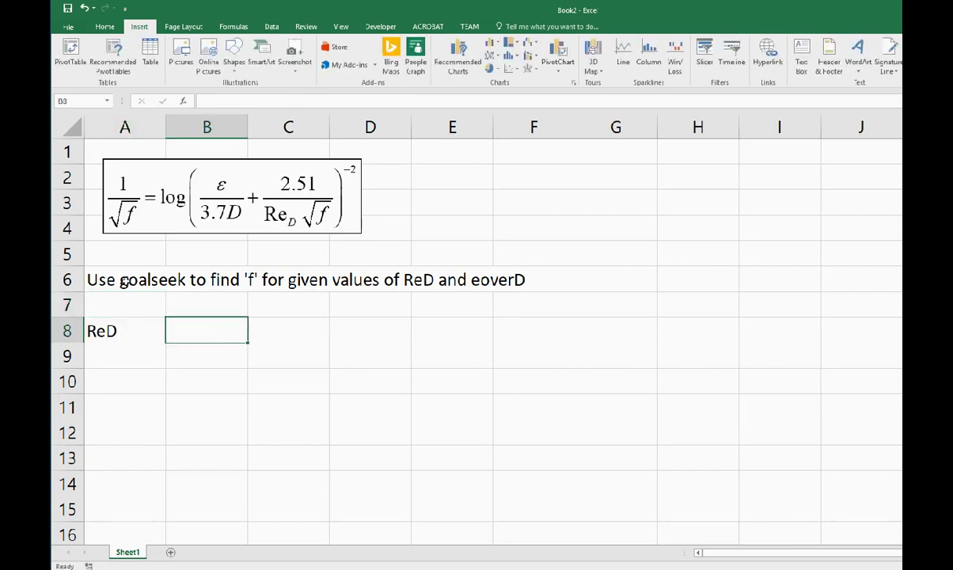
text(100)
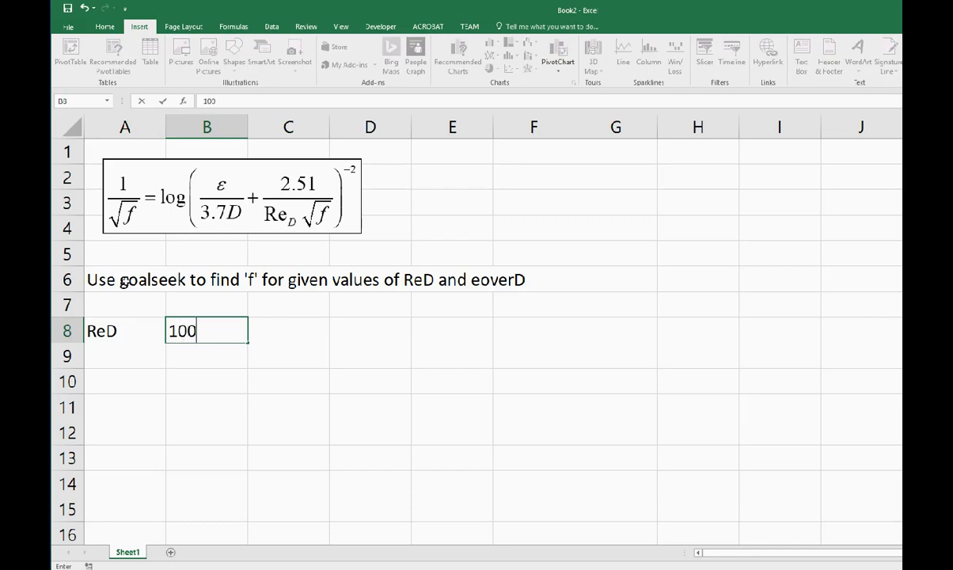
text(,000)
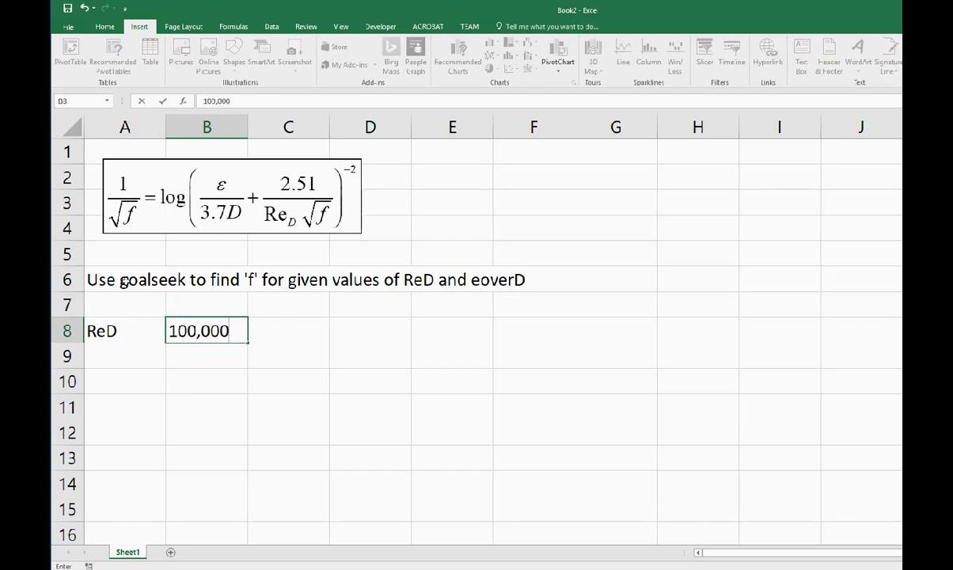
key(Return)
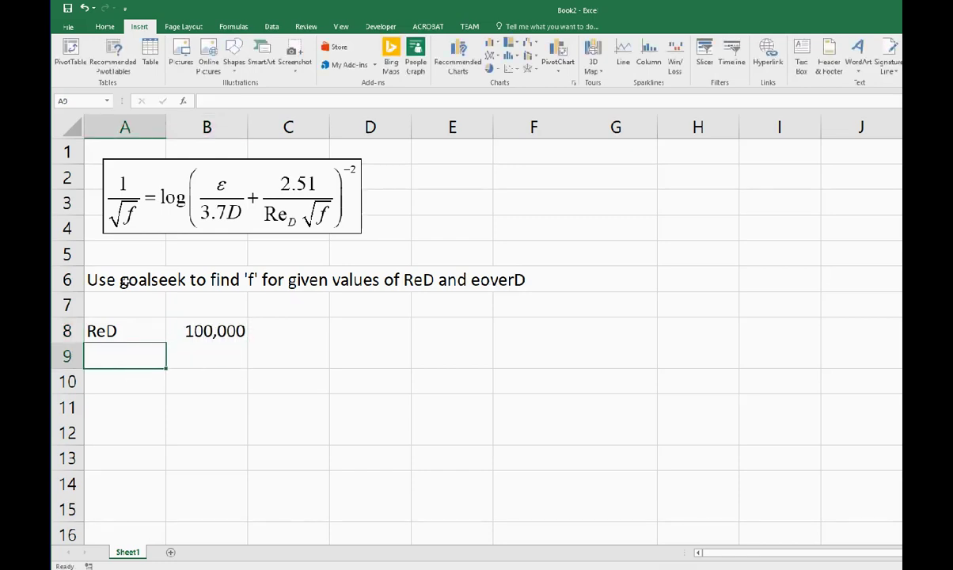
text(eoverD)
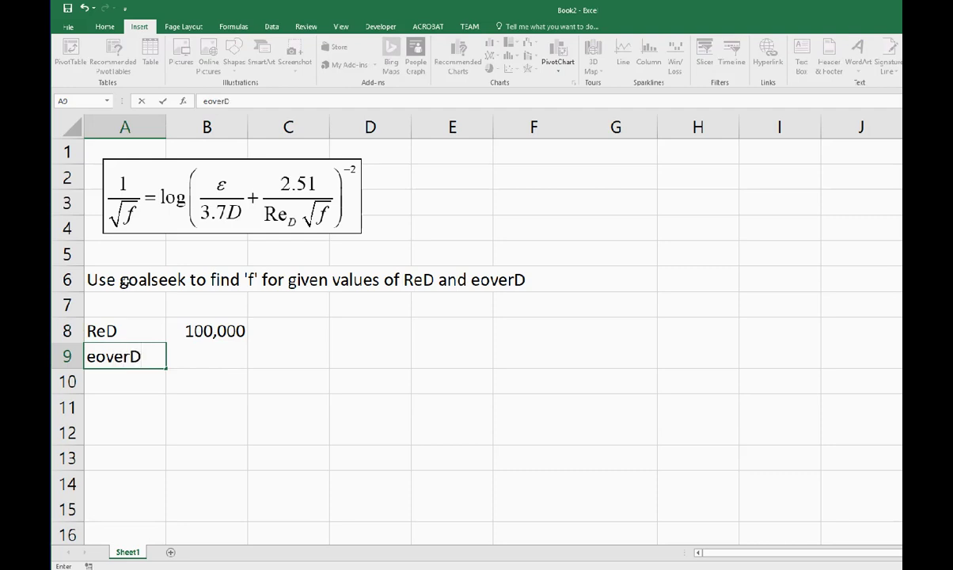
key(Tab)
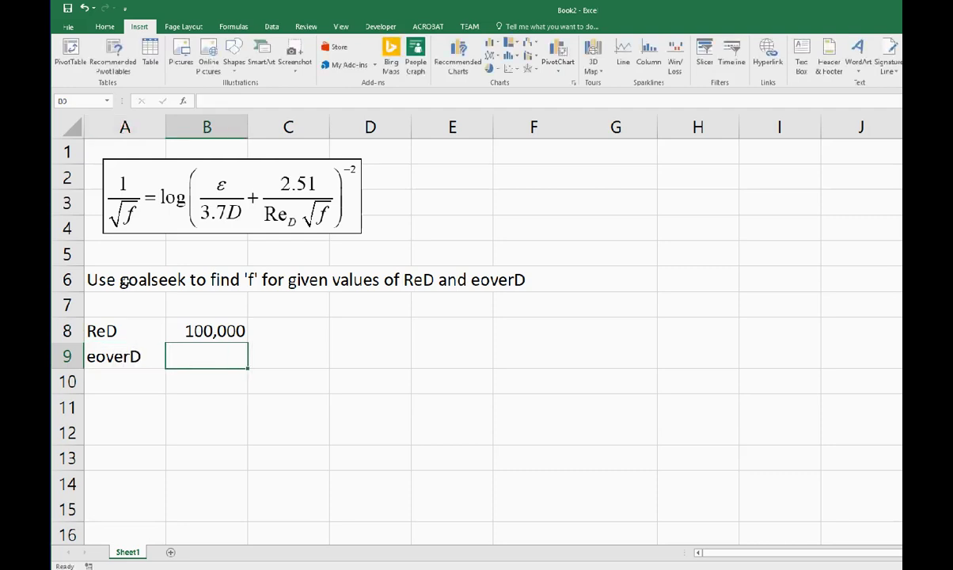
text(0.00)
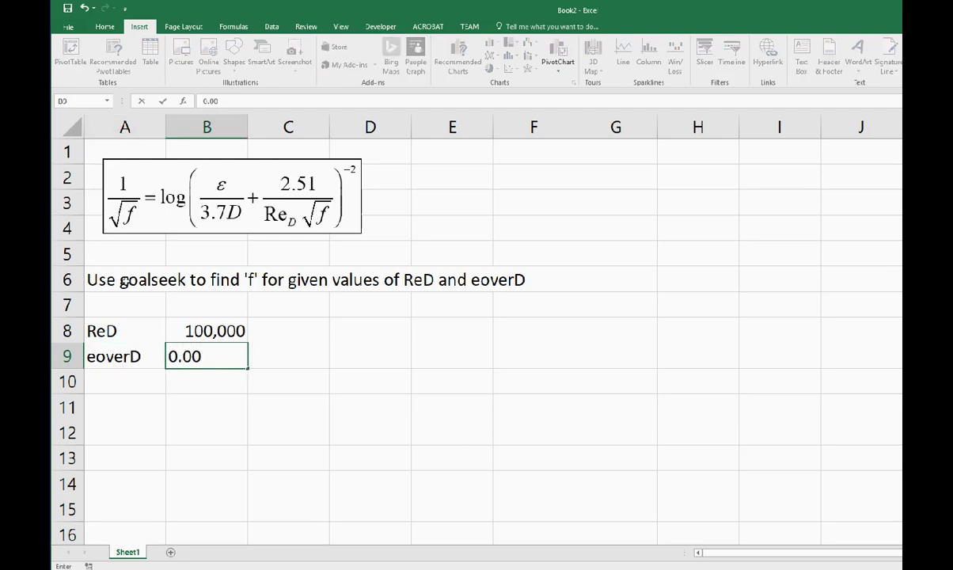
text(06)
key(BackSpace)
key(BackSpace)
key(BackSpace)
key(BackSpace)
key(BackSpace)
key(BackSpace)
- Enter the formula =0.00015/(3/12) for eoverD in B9 and reselect the cell to check it
text(=)
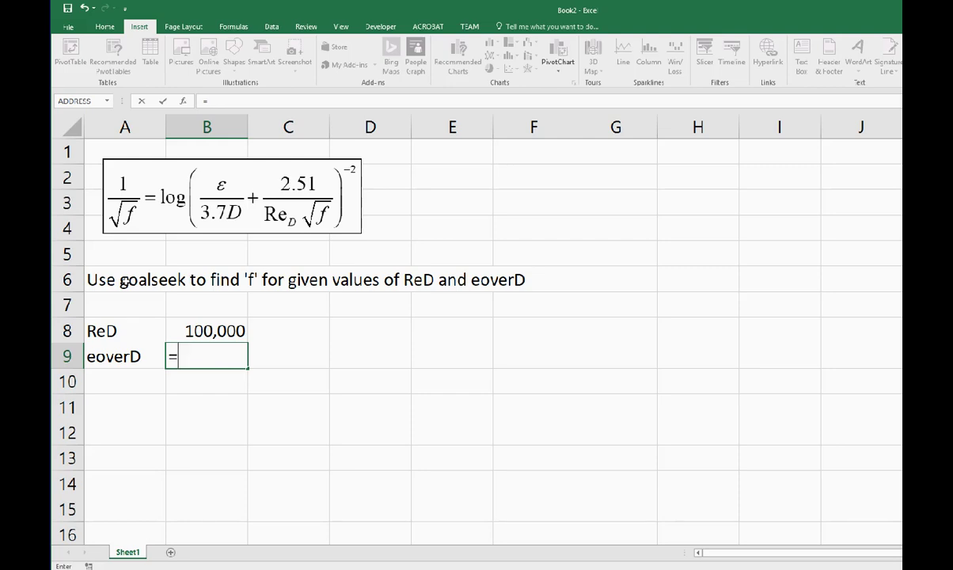
text(0.000)
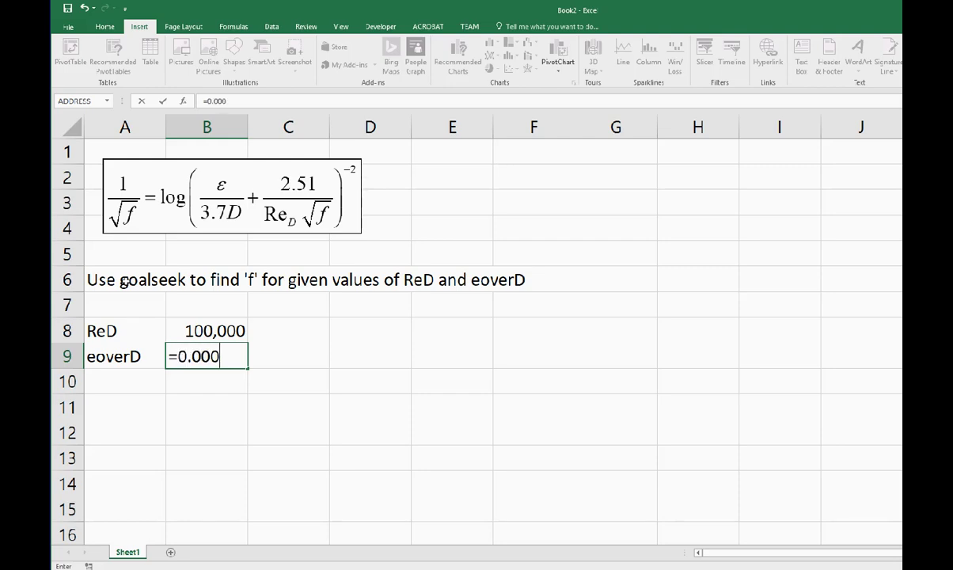
text(15/()
text(3)
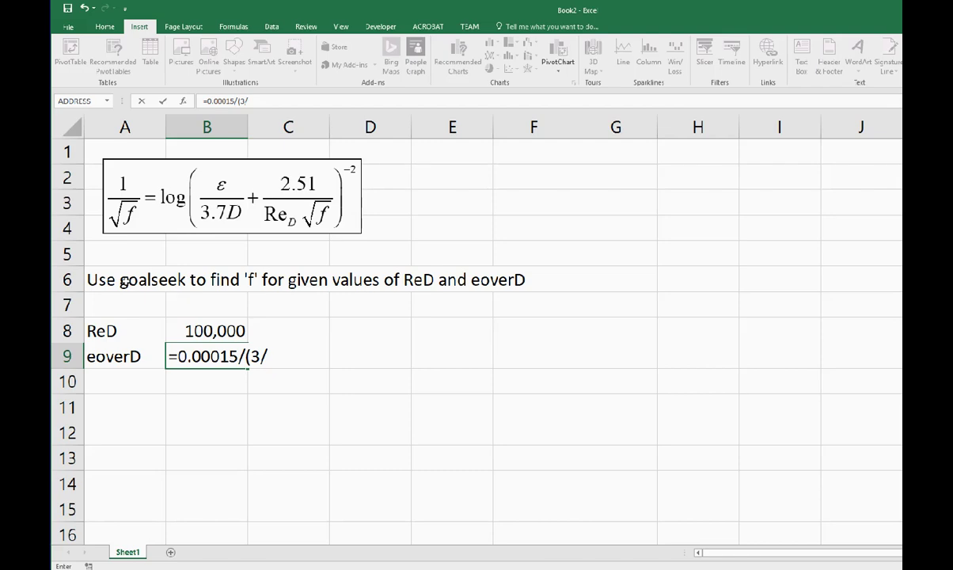
text(/12)
key(Return)
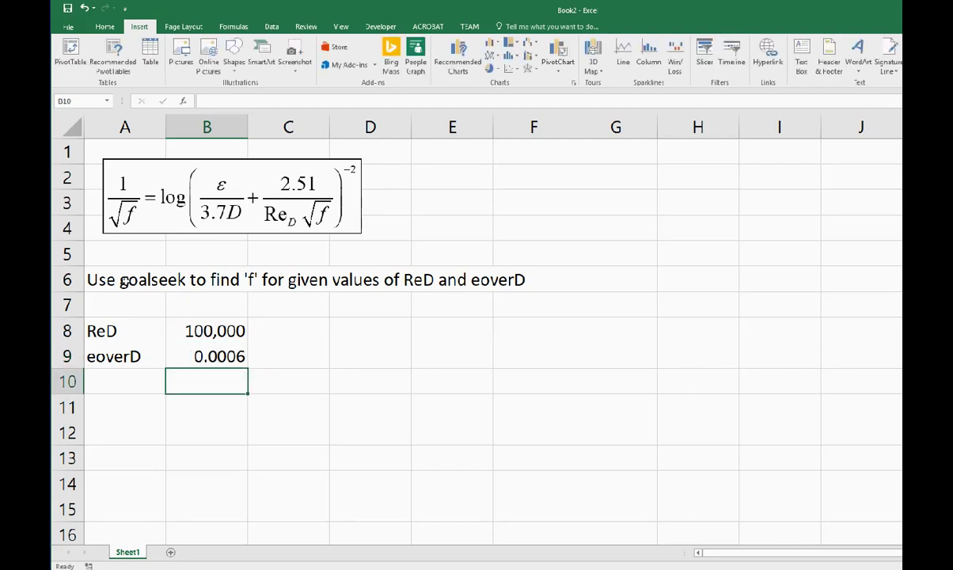
key(Up)
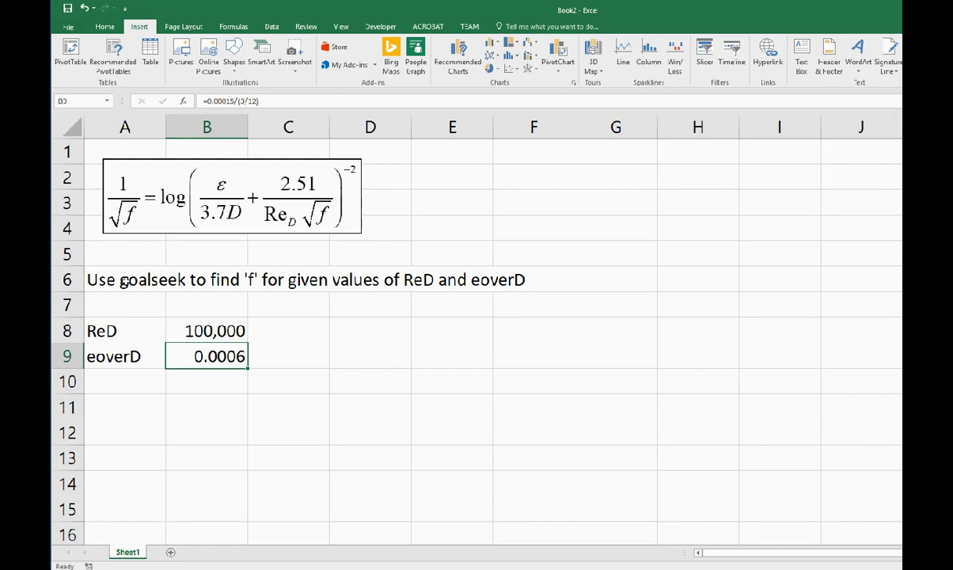
- Enter the label f_colebrook in A11 and widen column A to fit it
key(Down)
key(Down)
key(Left)
text(f)
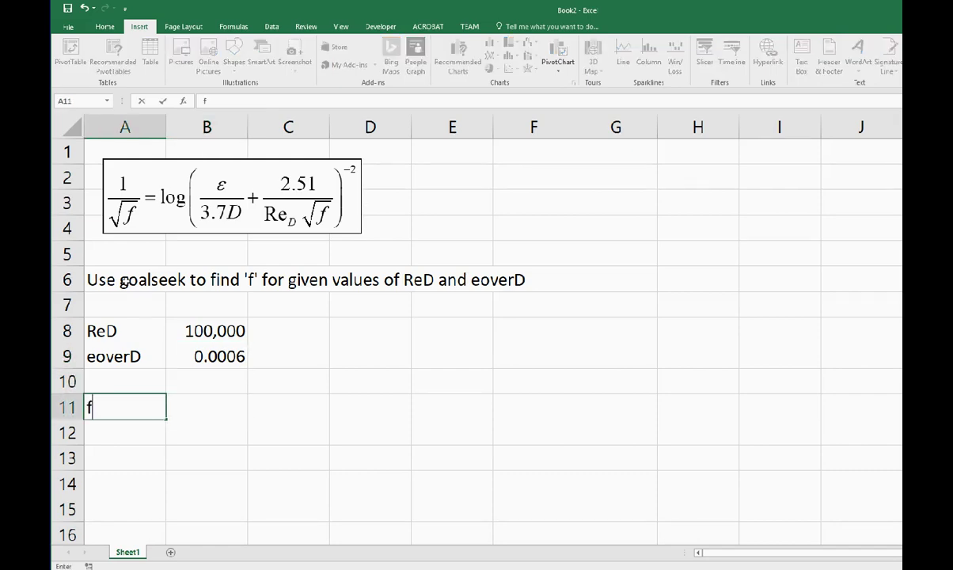
text(_colebrrok)
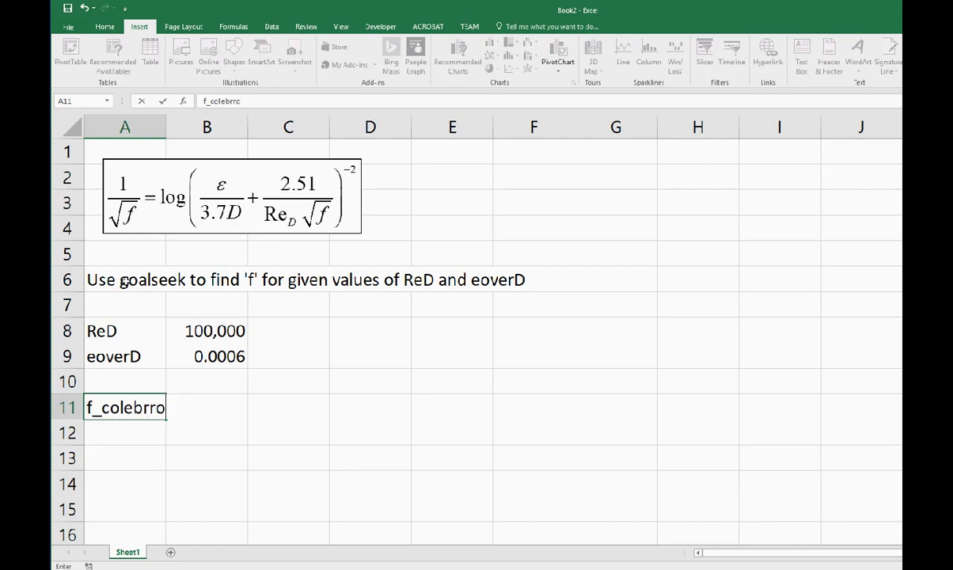
key(BackSpace)
key(BackSpace)
key(BackSpace)
text(rook)
key(Return)
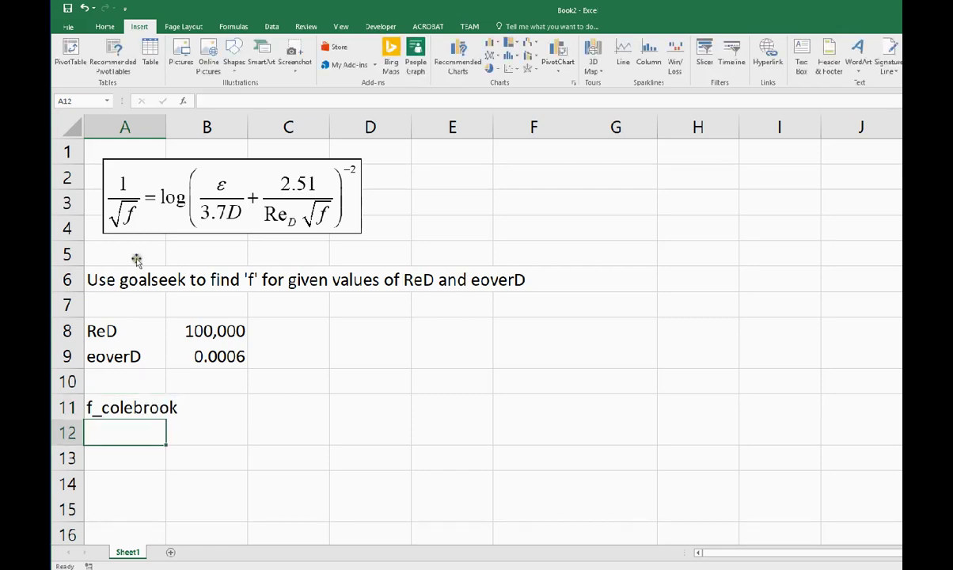
drag(164, 120, 180, 123)
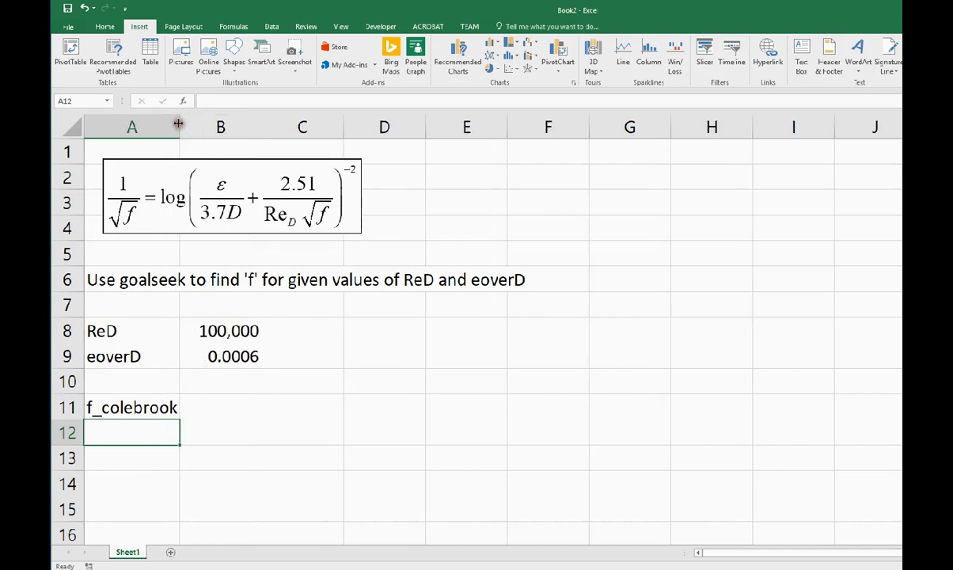
- Enter the label zero in A12, directly below f_colebrook
click(160, 408)
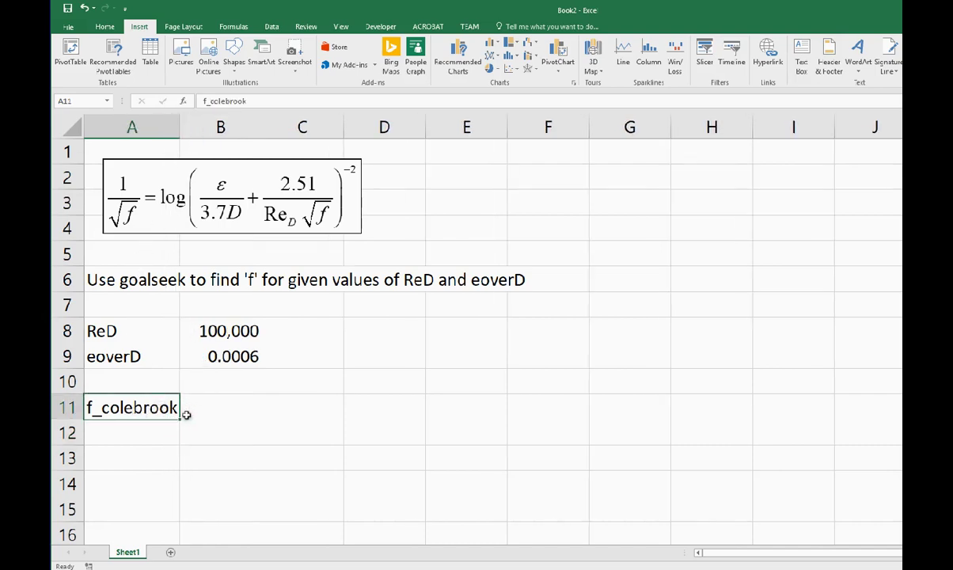
click(154, 428)
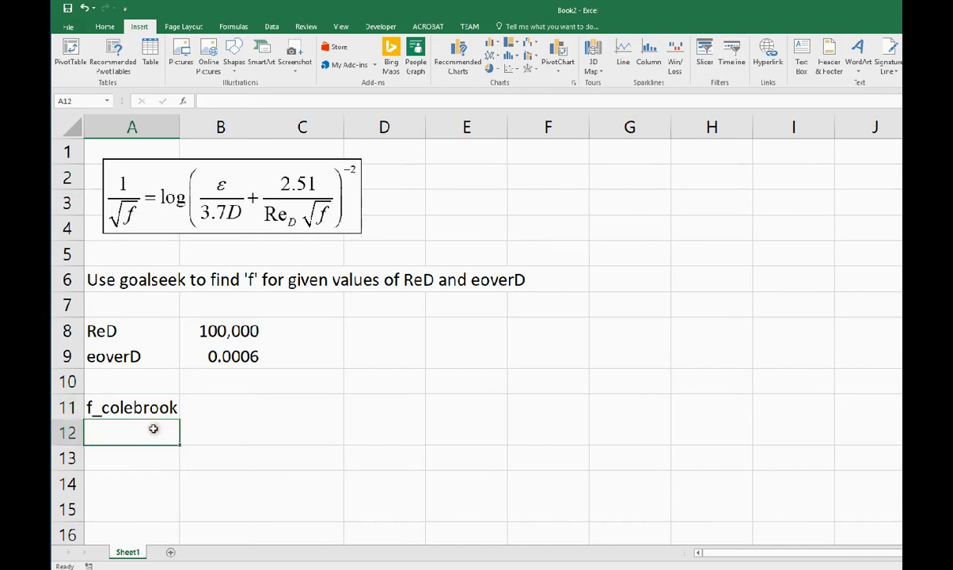
text(zero)
key(Tab)
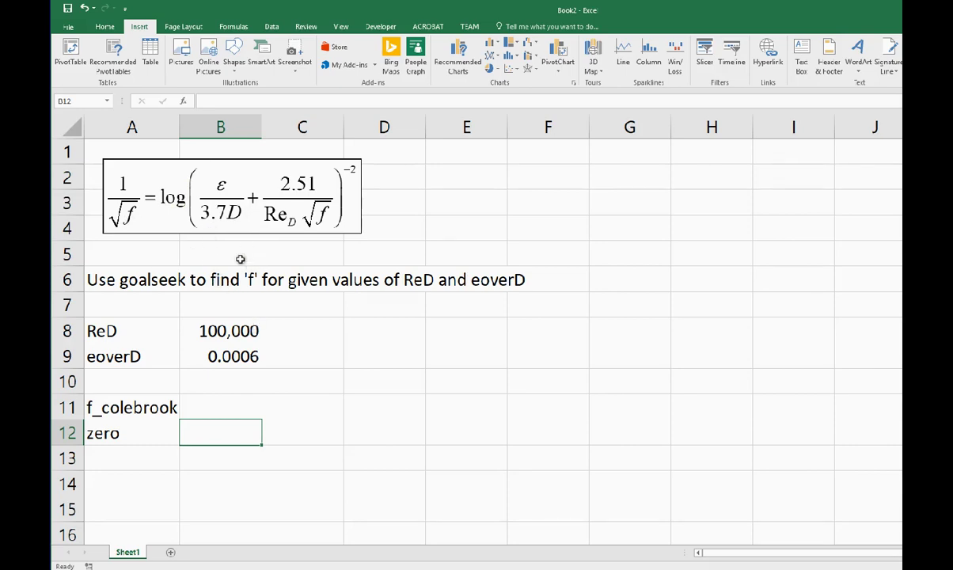
- Move the equation object up to around cells A1:D3 and insert two new rows above row 5
mouse_move(243, 220)
mouse_down()
mouse_move(249, 198)
mouse_move(225, 196)
mouse_up()
click(68, 252)
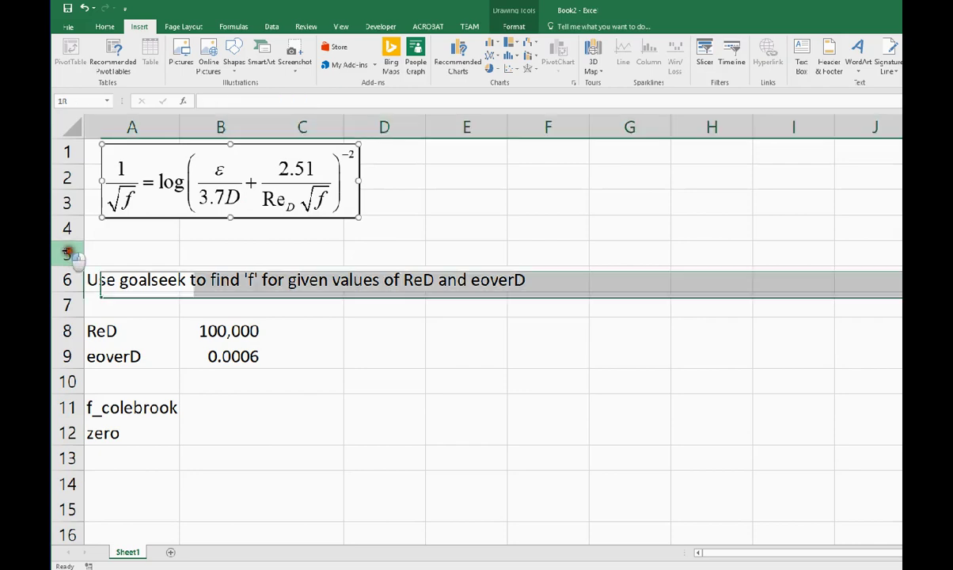
drag(68, 277, 67, 252)
right_click(68, 280)
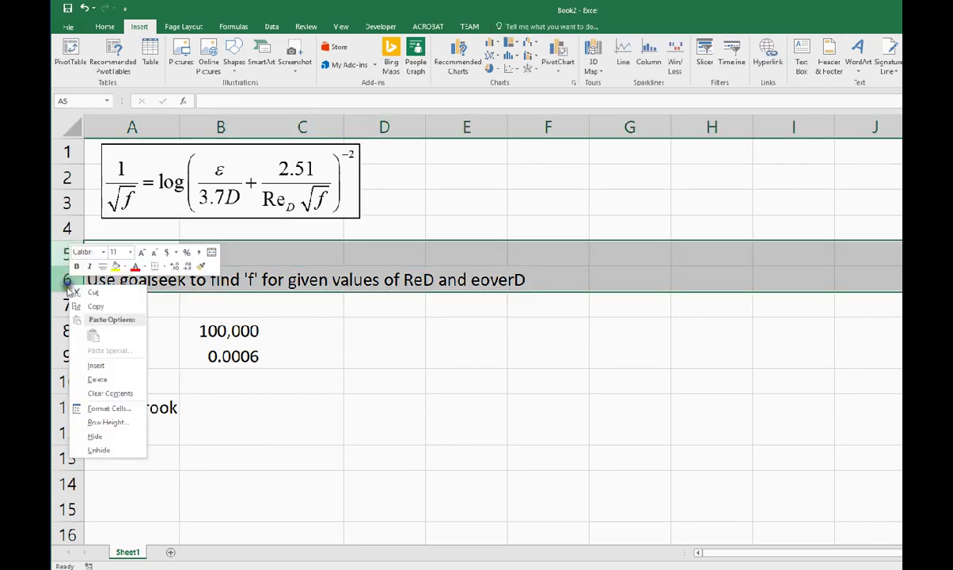
click(97, 367)
- Duplicate the equation object, pasting the copy at around cell A5 below the original
click(187, 215)
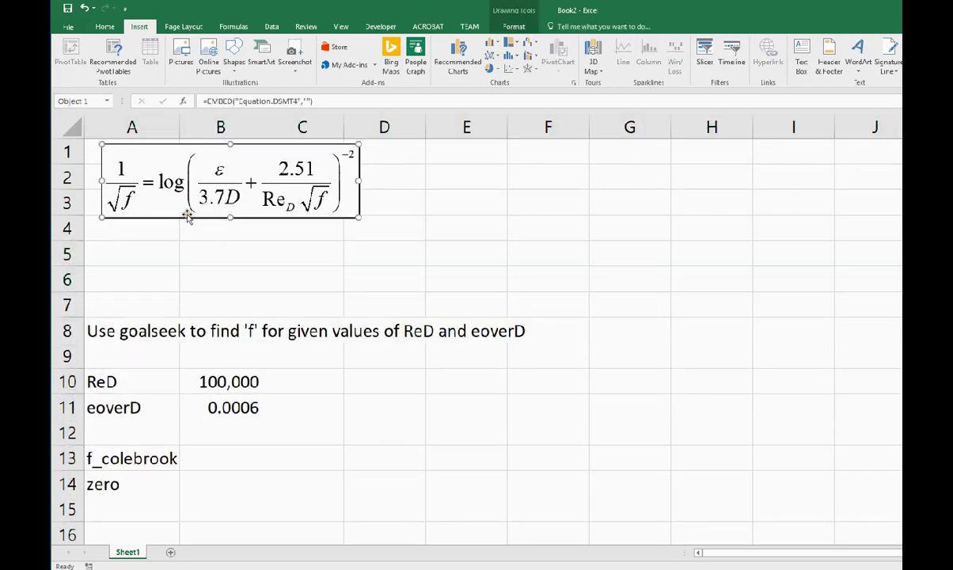
key(ctrl+c)
click(144, 249)
key(ctrl+v)
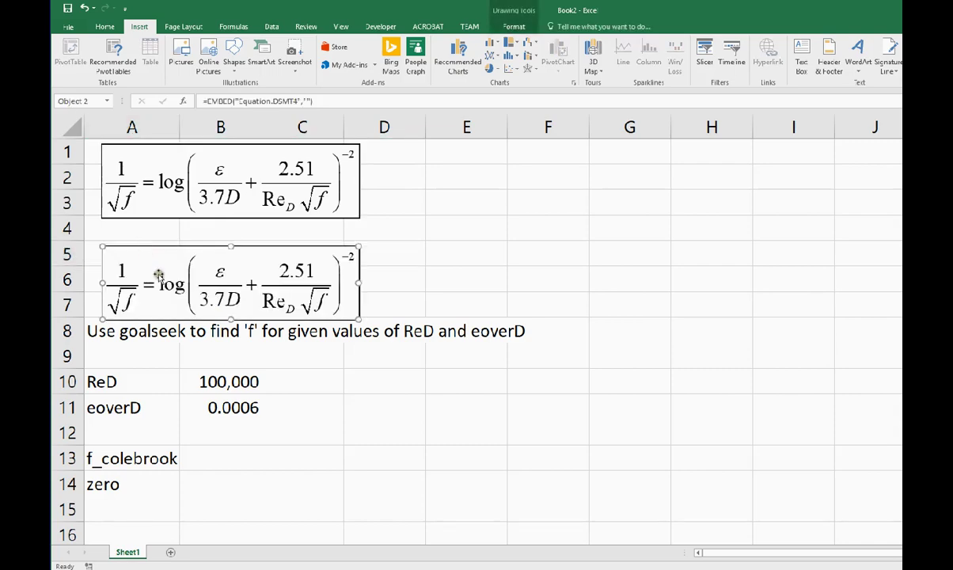
- Open the copied equation in the equation editor and replace its equals sign with a minus sign
double_click(159, 262)
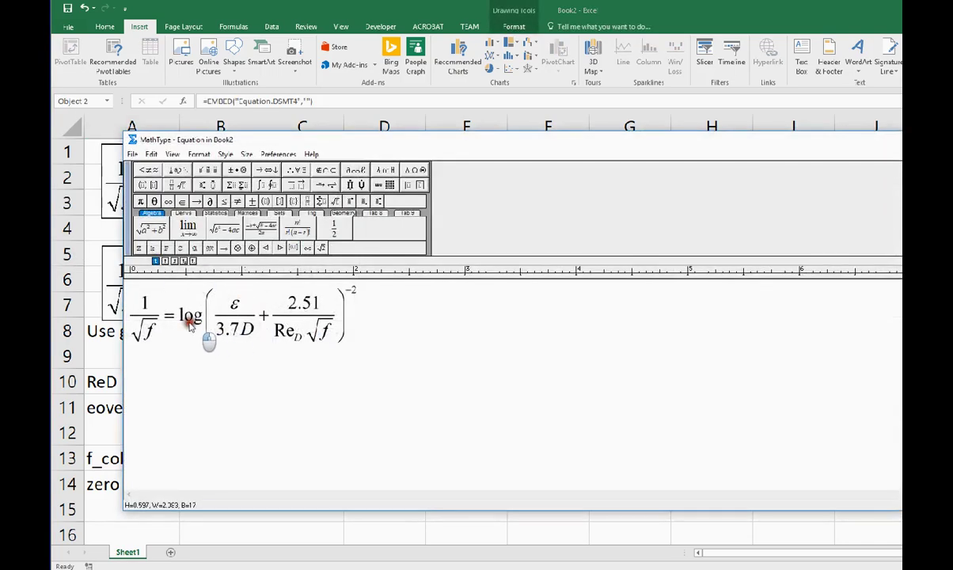
click(170, 321)
key(Delete)
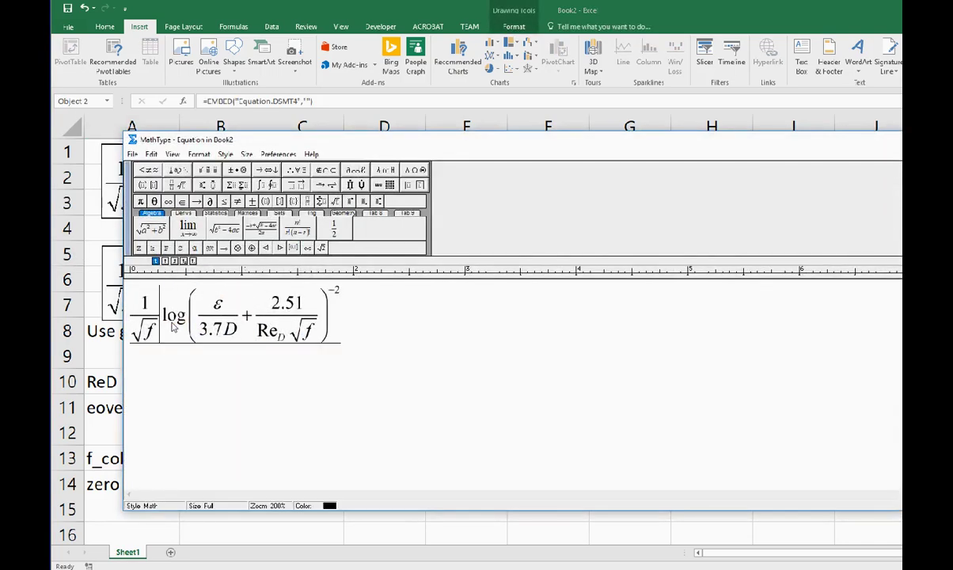
text(-)
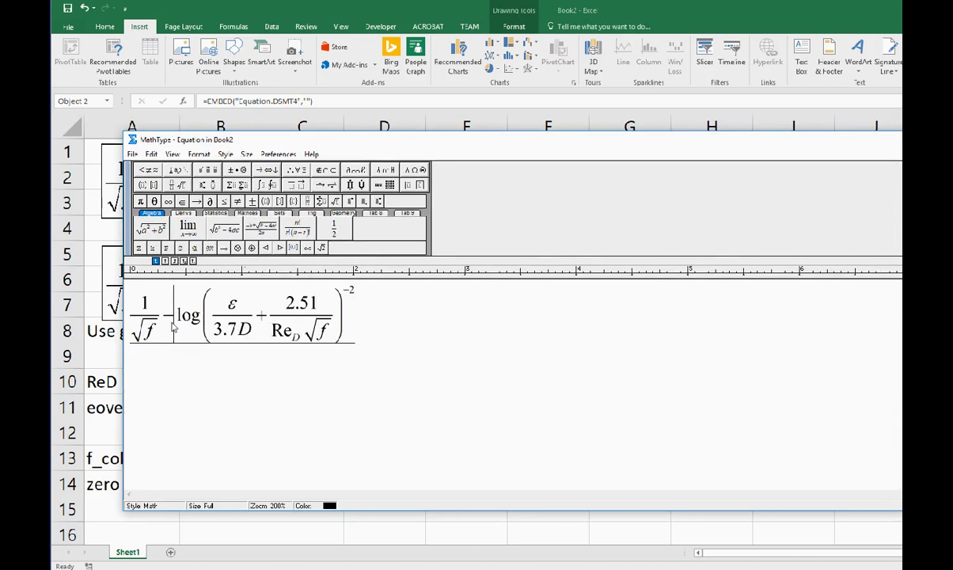
key(BackSpace)
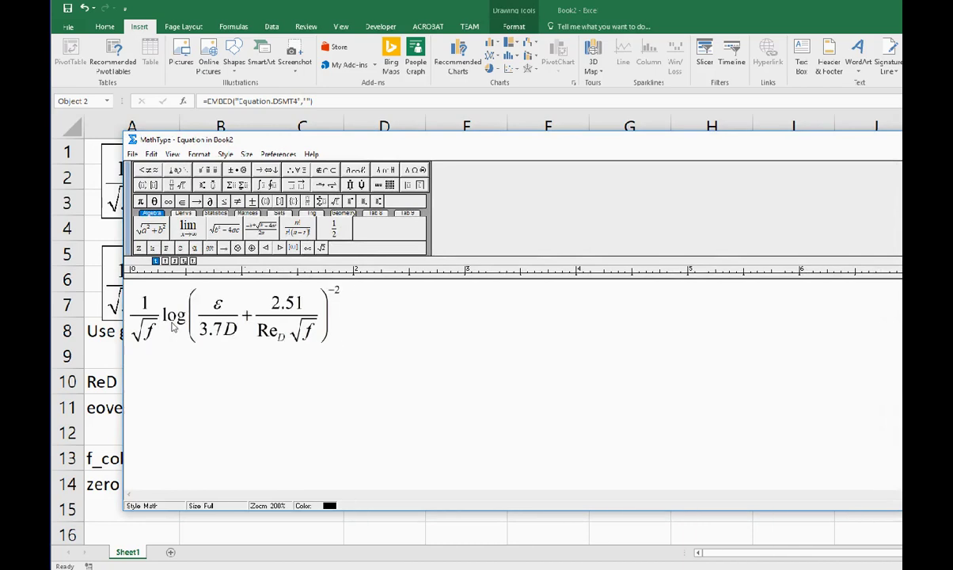
text(-)
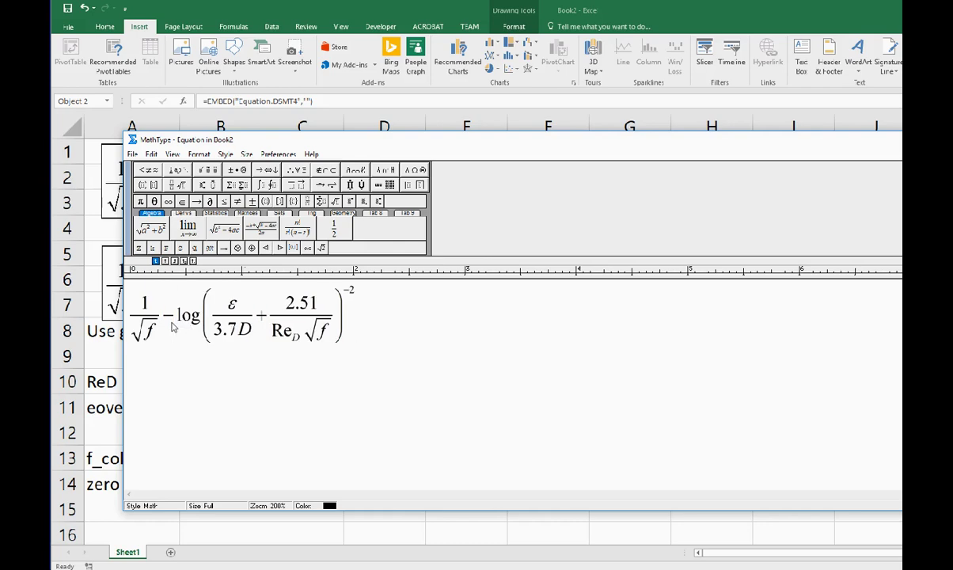
- Insert the factor (-2) in parentheses between the minus sign and log
text(()
key(BackSpace)
key(ctrl+9)
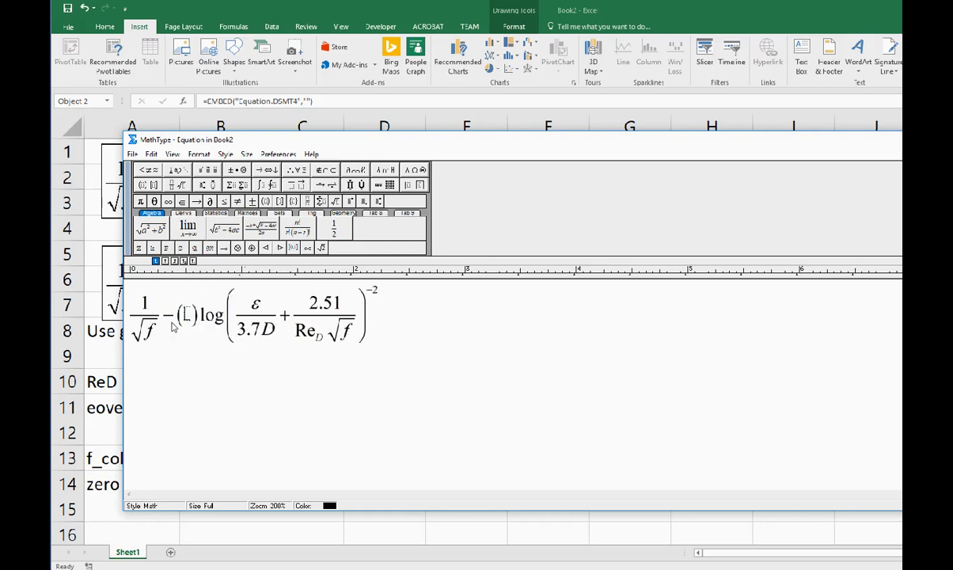
text(-2)
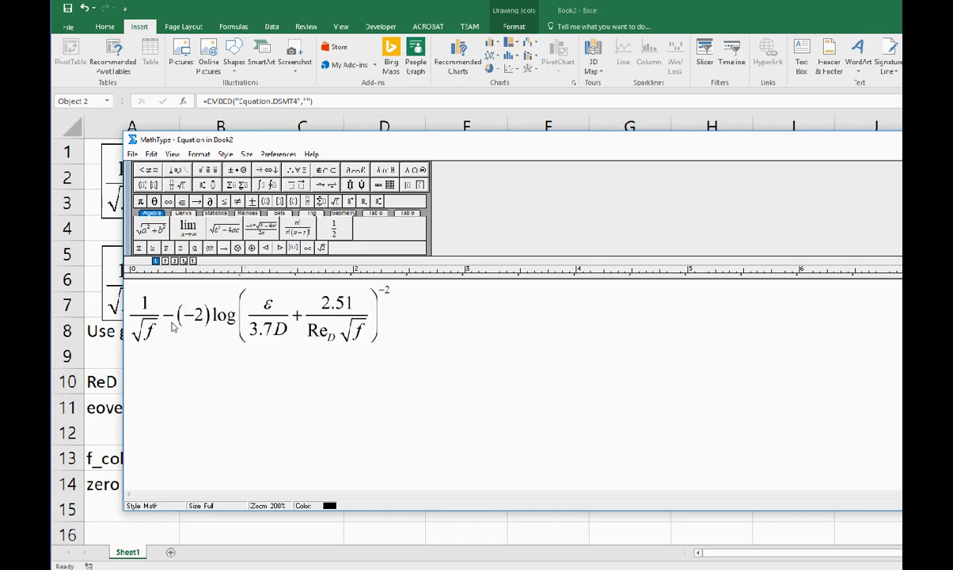
text(*)
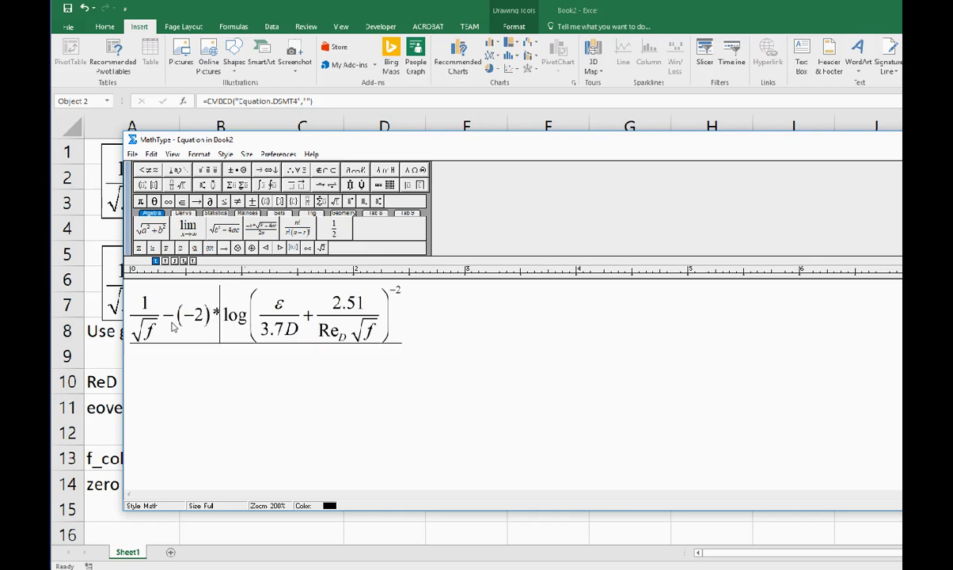
key(BackSpace)
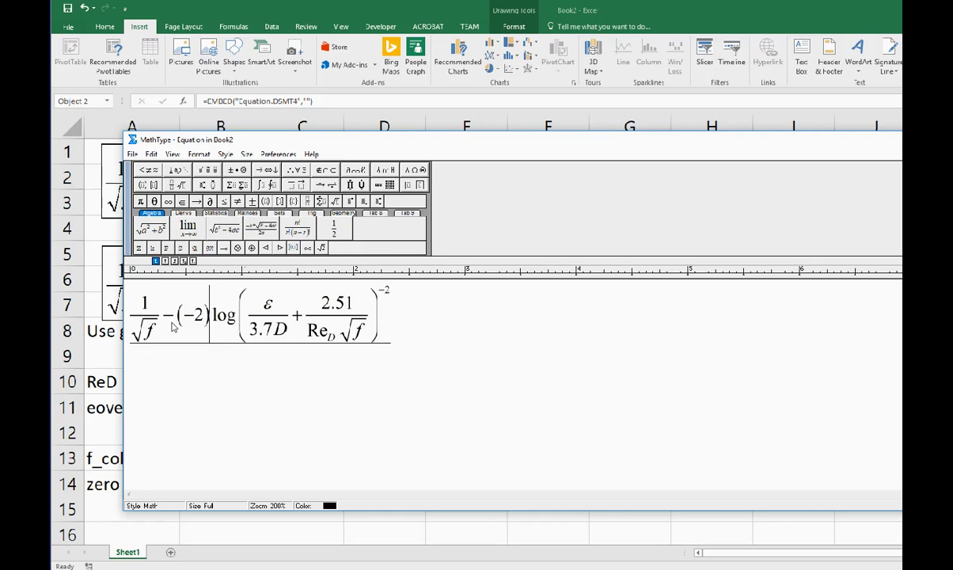
- Delete the exponent -2 after the log term's closing parenthesis and append = 0 to the equation
click(394, 299)
key(Delete)
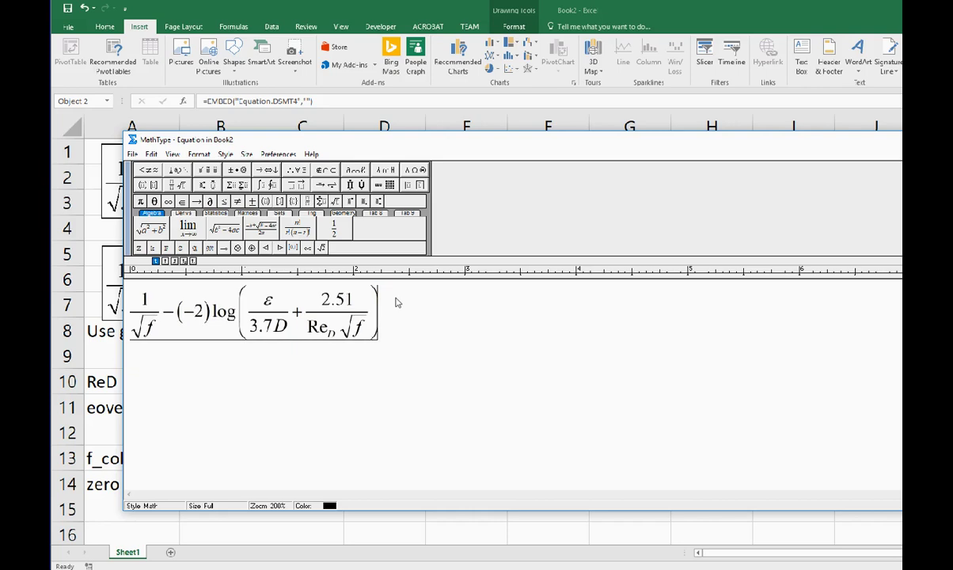
text(= 0)
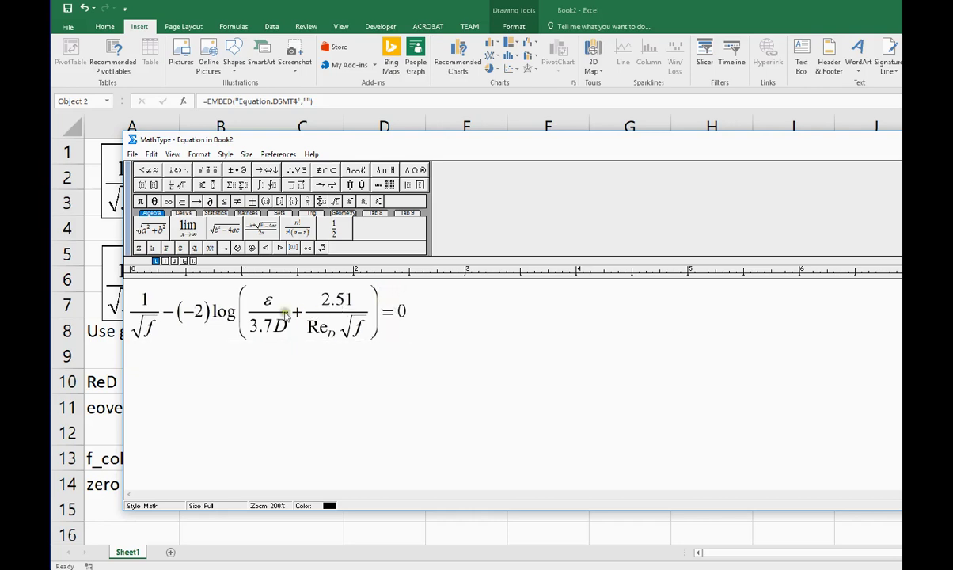
- Simplify the copied equation by replacing the minus sign and the (-2) factor before log with +2
click(190, 313)
click(165, 312)
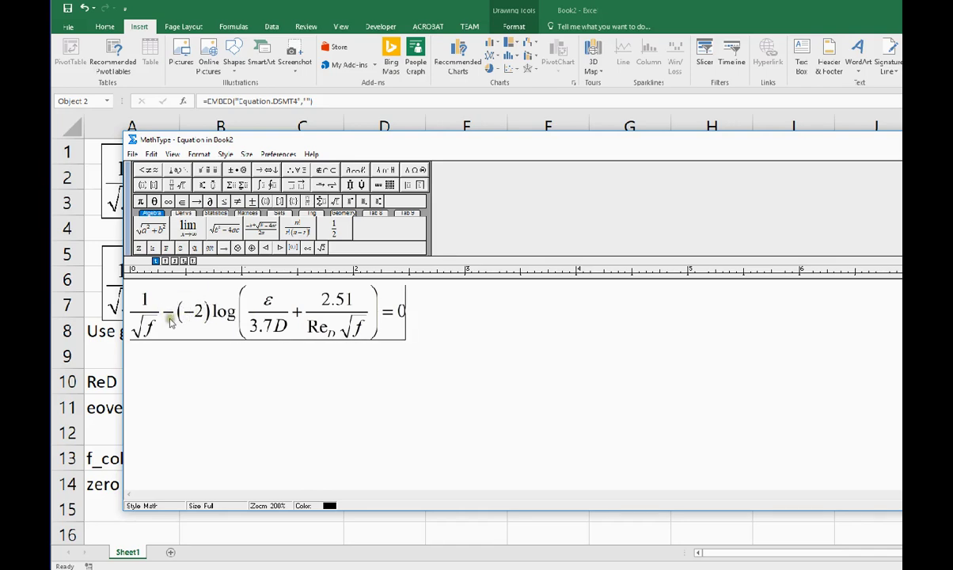
click(177, 315)
key(BackSpace)
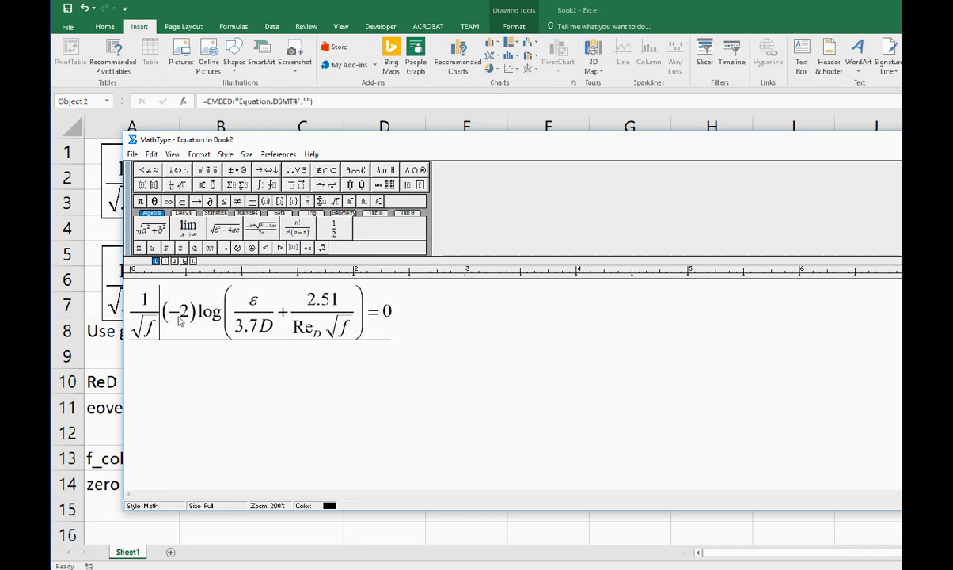
text(+)
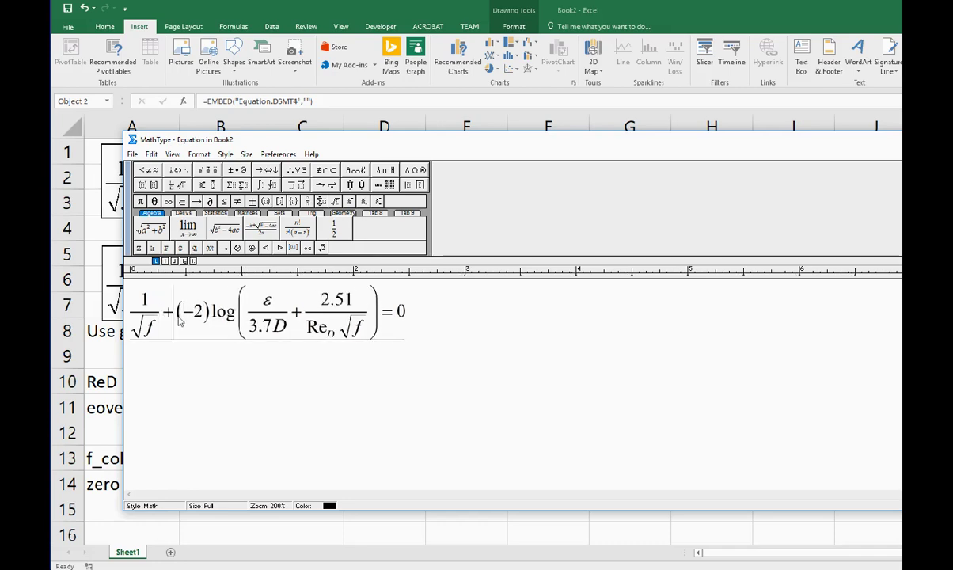
key(shift+Right)
text(2)
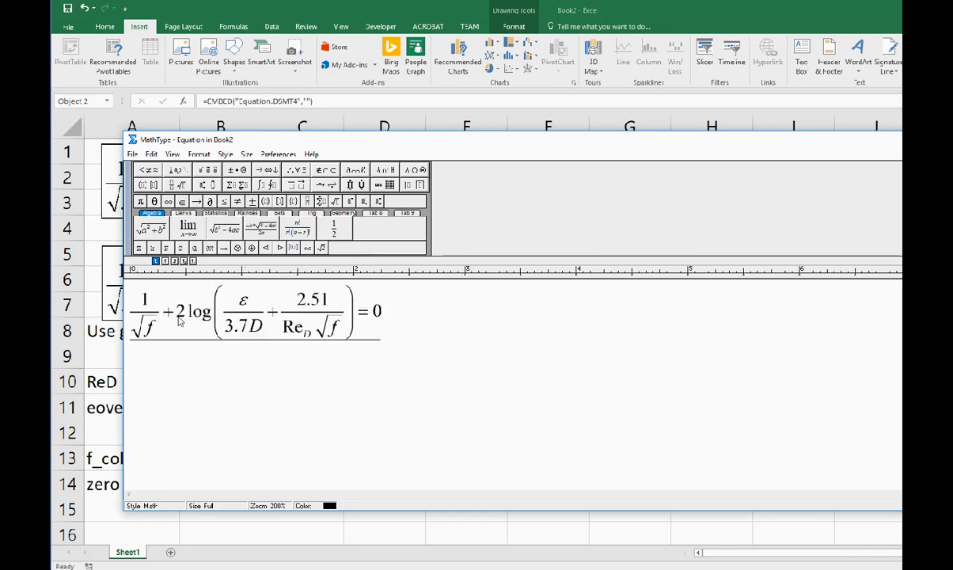
- Close the equation editor, saving the changes, and move the rearranged equation up directly beneath the original one
click(132, 154)
click(152, 249)
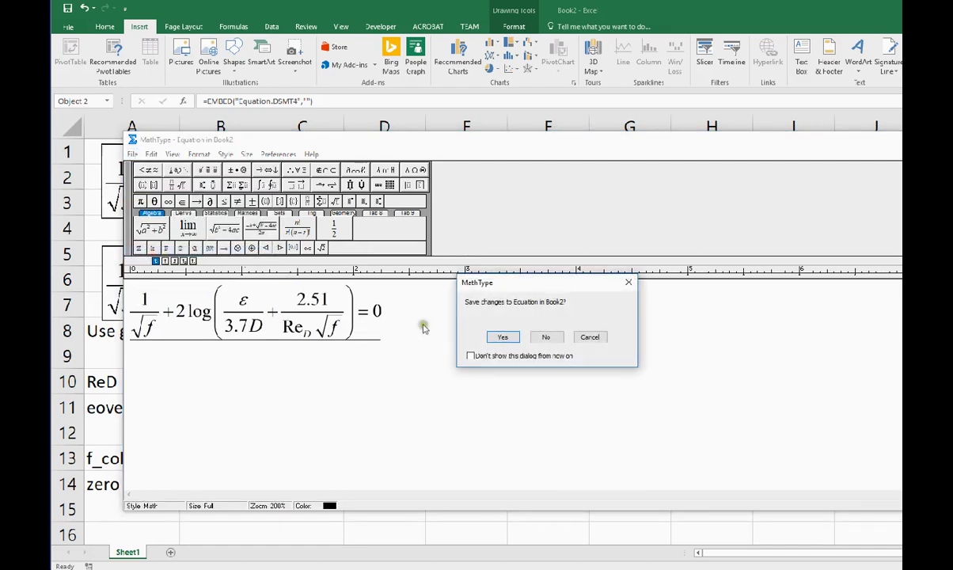
click(502, 336)
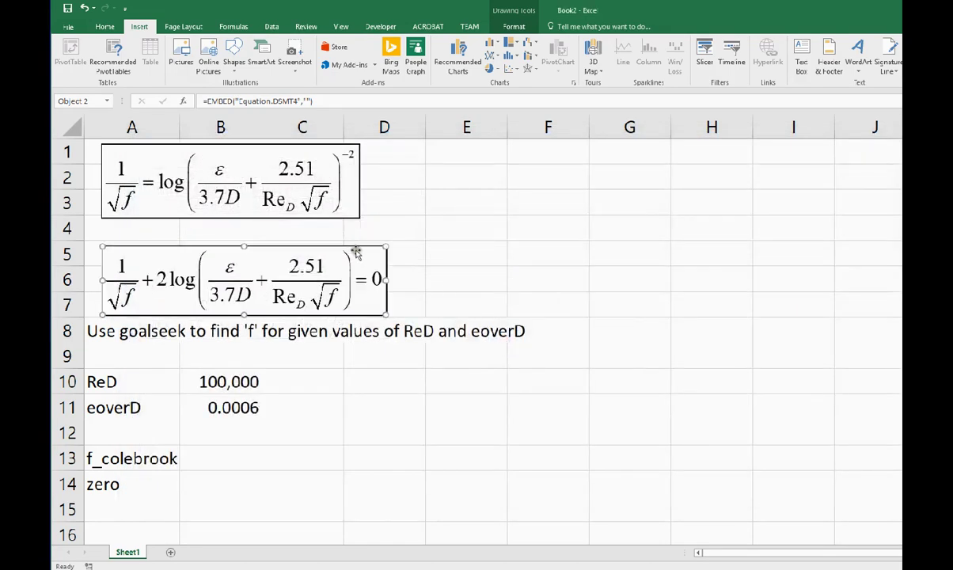
drag(349, 246, 349, 224)
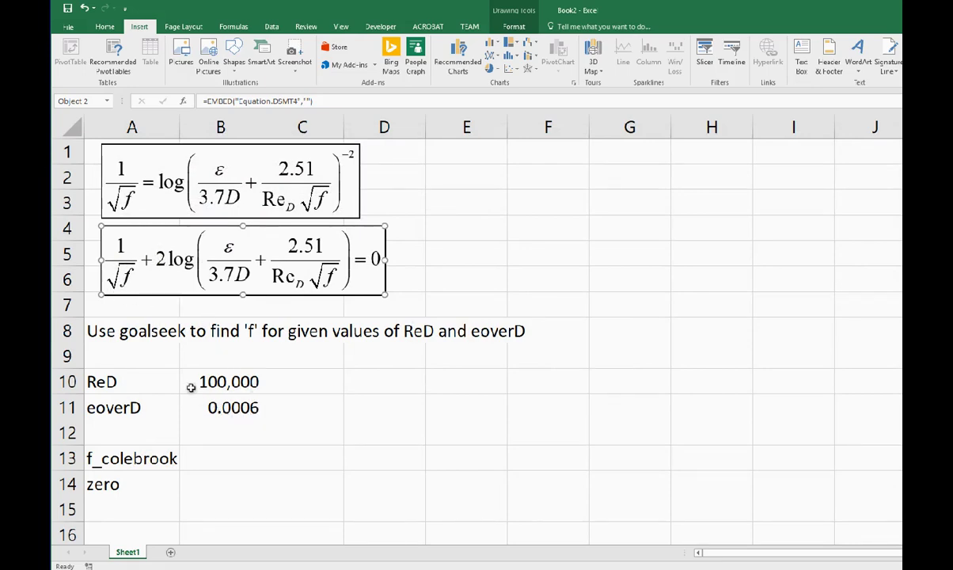
- Create names for the cells in A10:B14 from the labels in the left column
drag(113, 382, 232, 479)
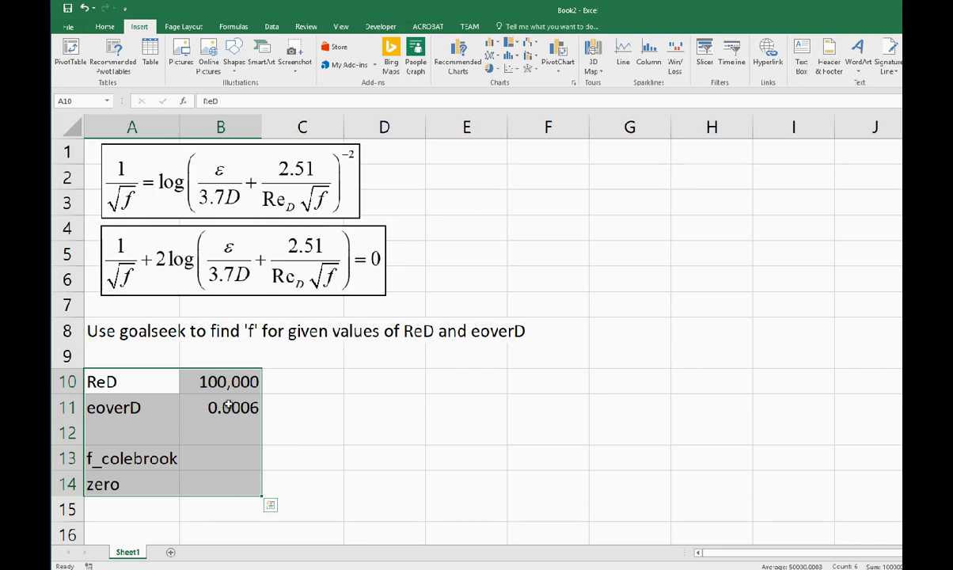
click(234, 27)
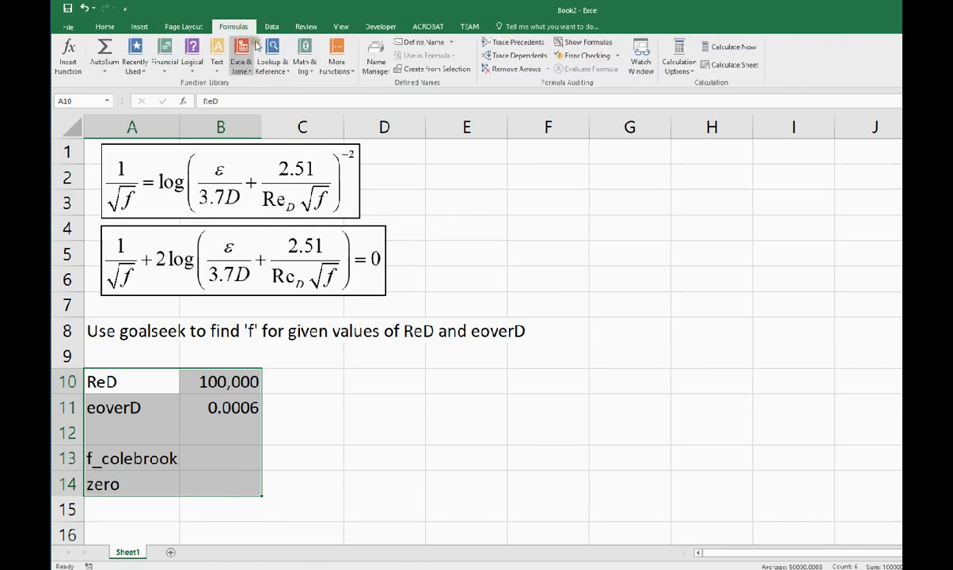
click(420, 71)
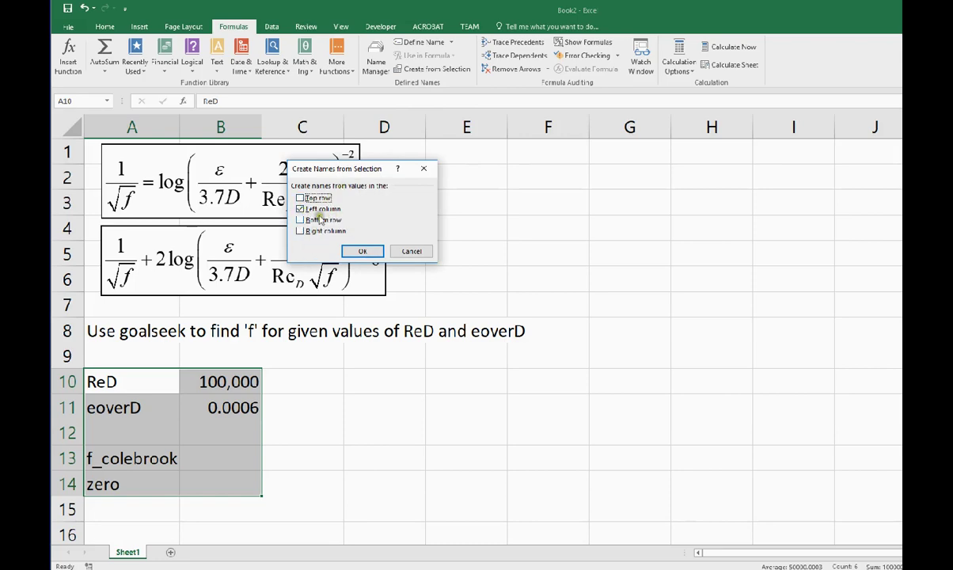
click(362, 253)
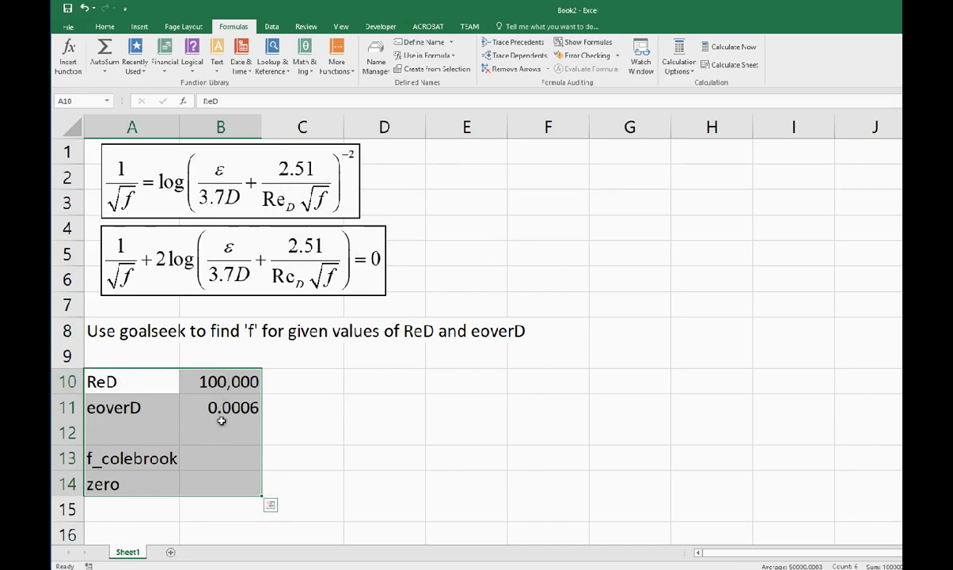
- Enter 0.01 in B13 as the starting guess for f_colebrook
click(218, 466)
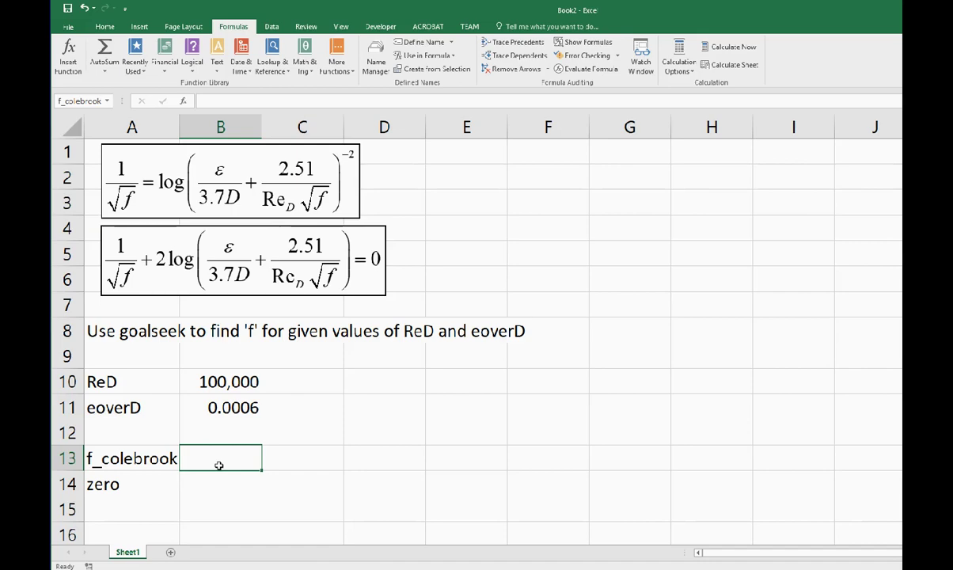
text(0.01)
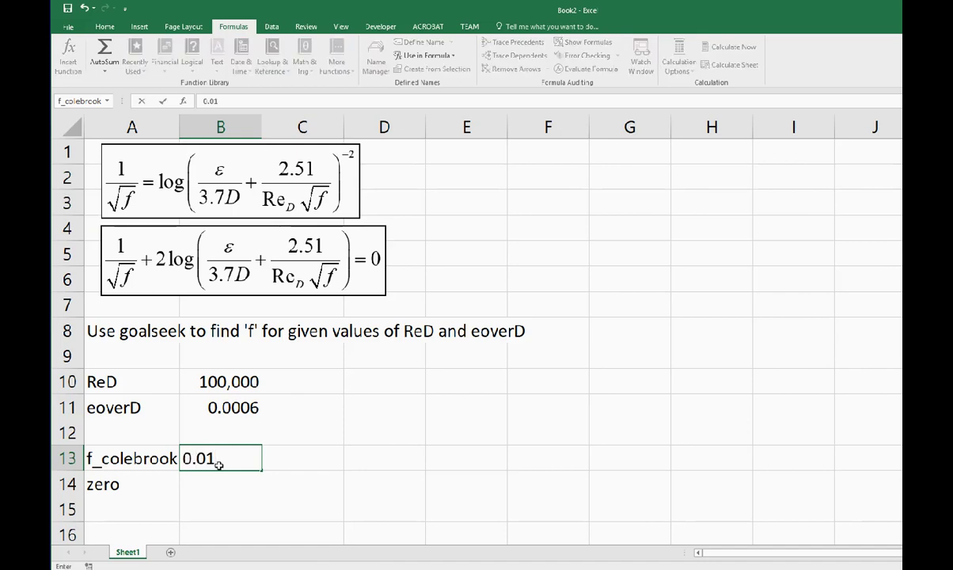
key(Return)
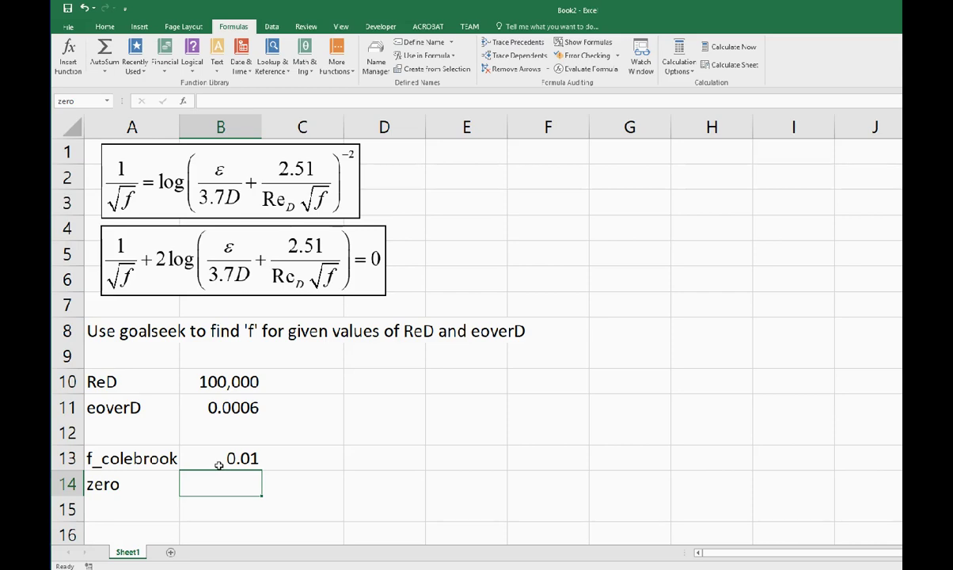
- Enter the formula =1/sqrt(f_colebrook)+2*log(eoverD/3.7+2.51/(ReD*sqrt(f_colebrook))) in B14 beside the zero label
text(=)
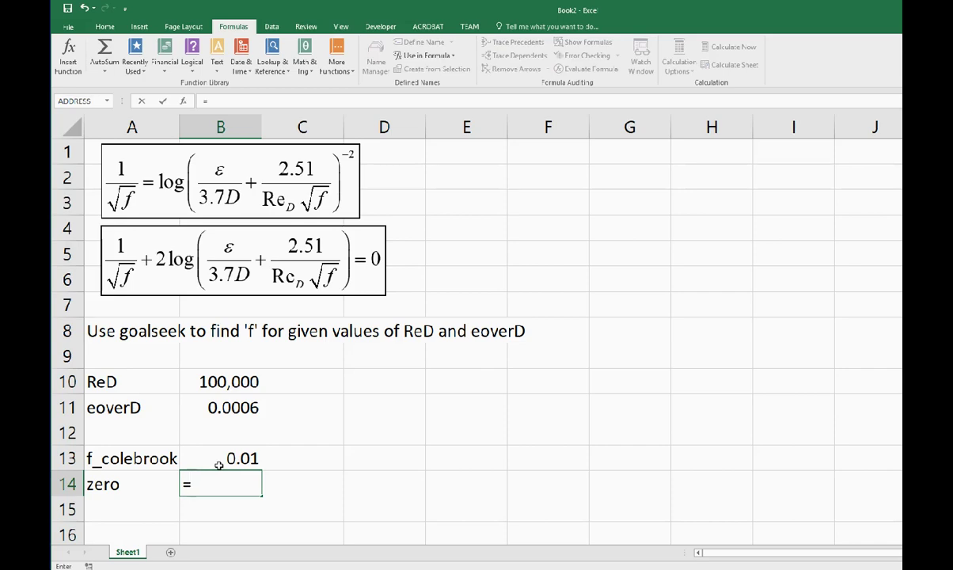
text(1/sqrt)
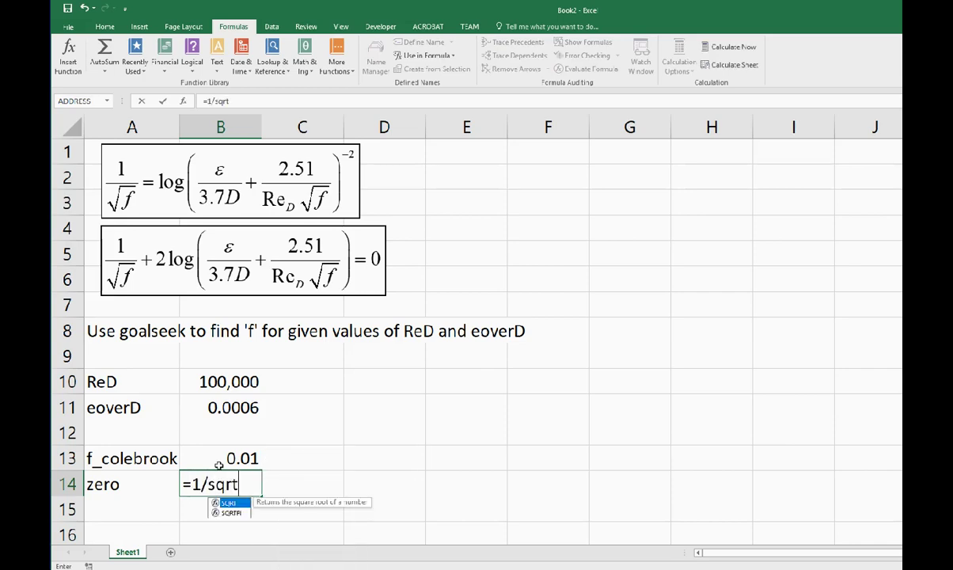
text((f_)
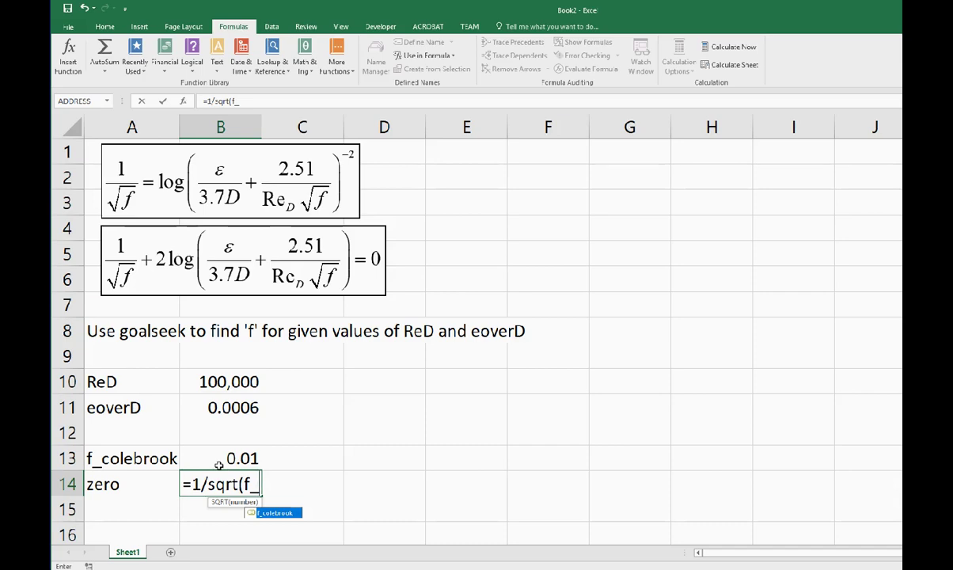
key(Tab)
text())
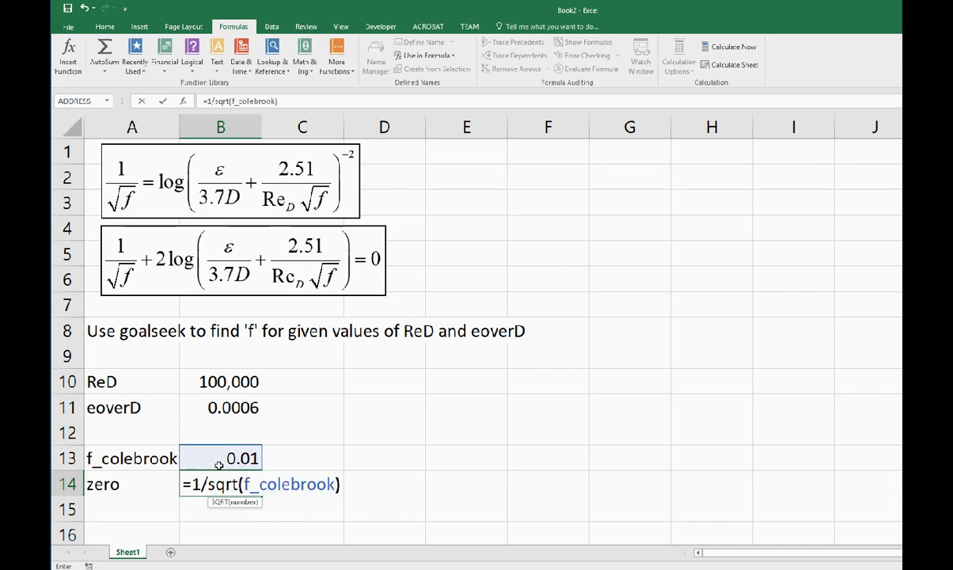
text(+2)
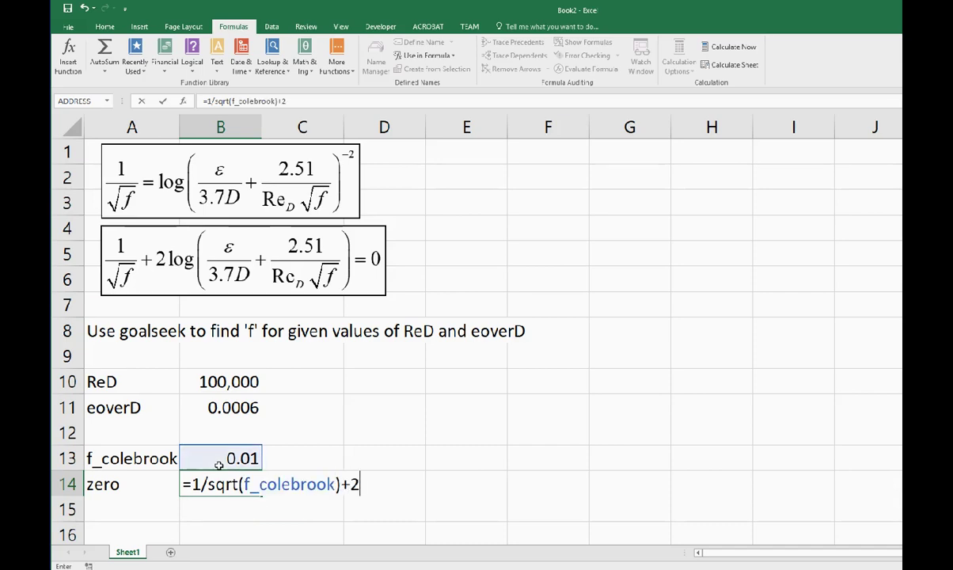
text(*log()
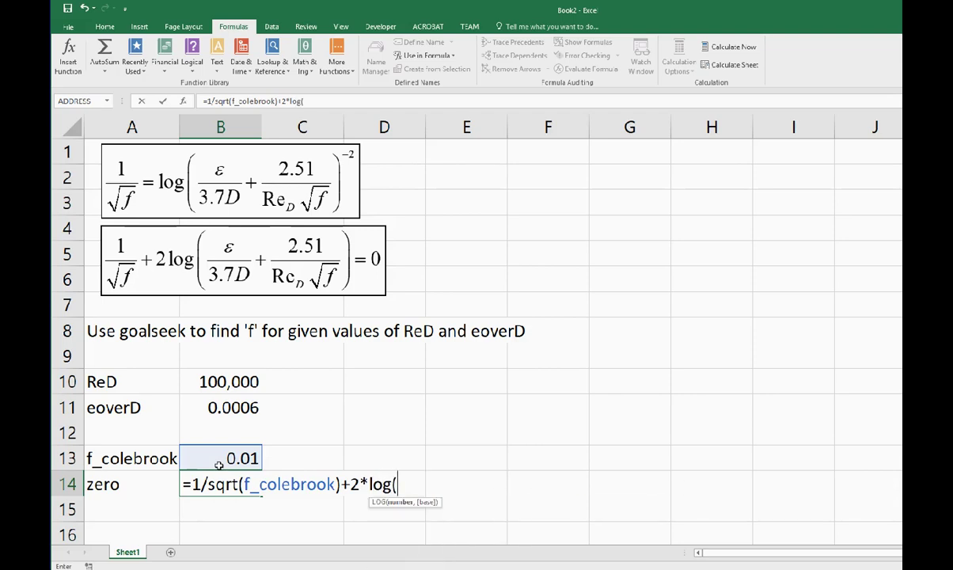
text(eover)
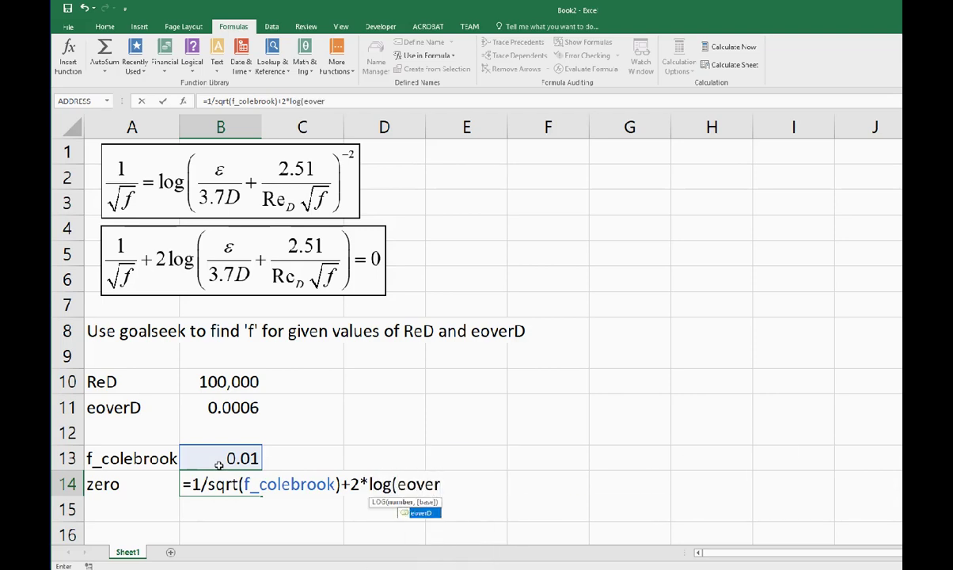
text(D/)
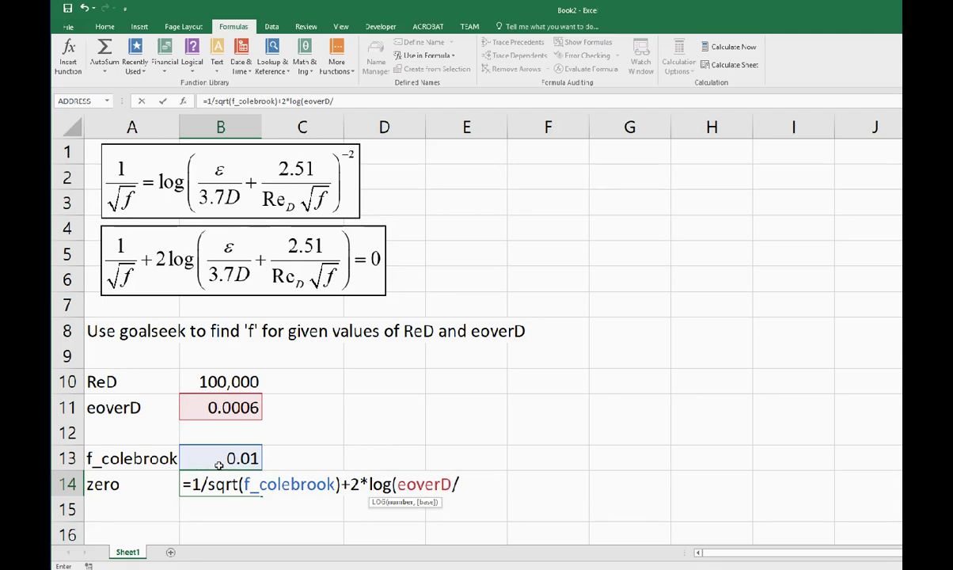
text(3.7+2.51)
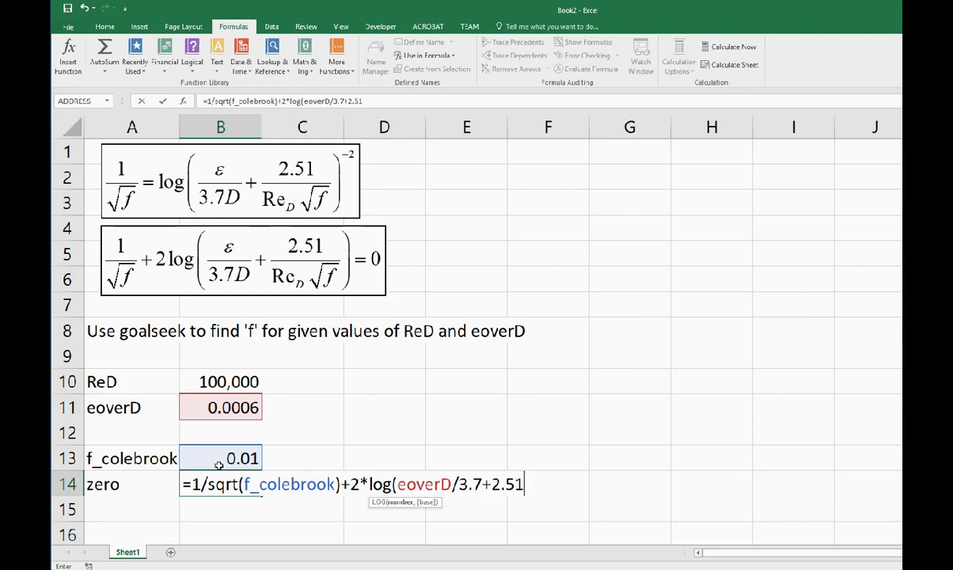
text(/(Re)
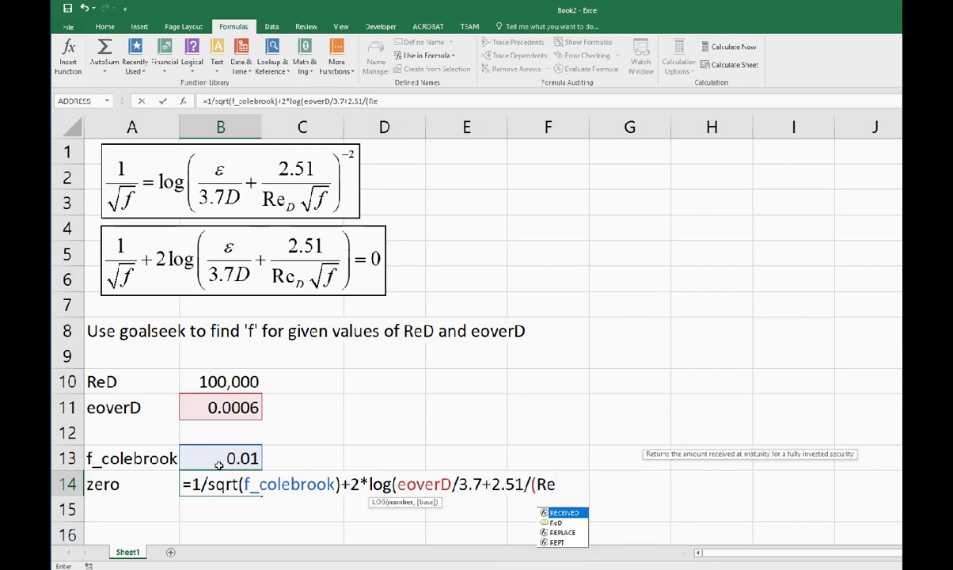
text(D*s)
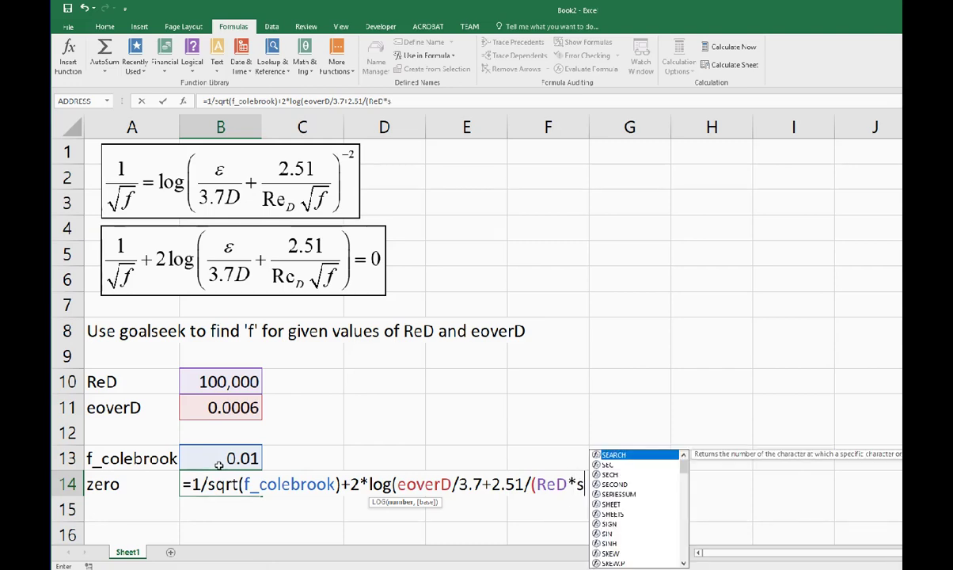
text(qrt(f)
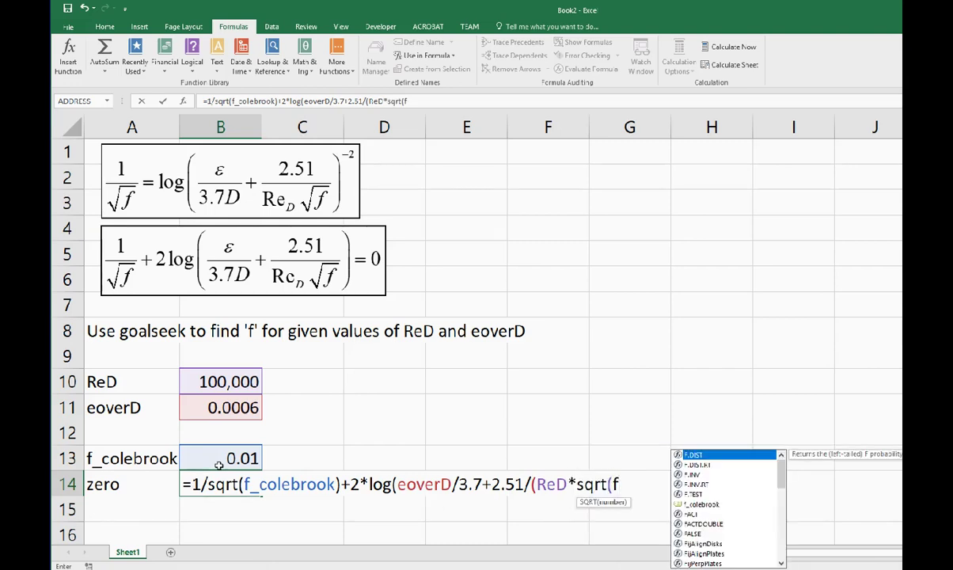
text(_)
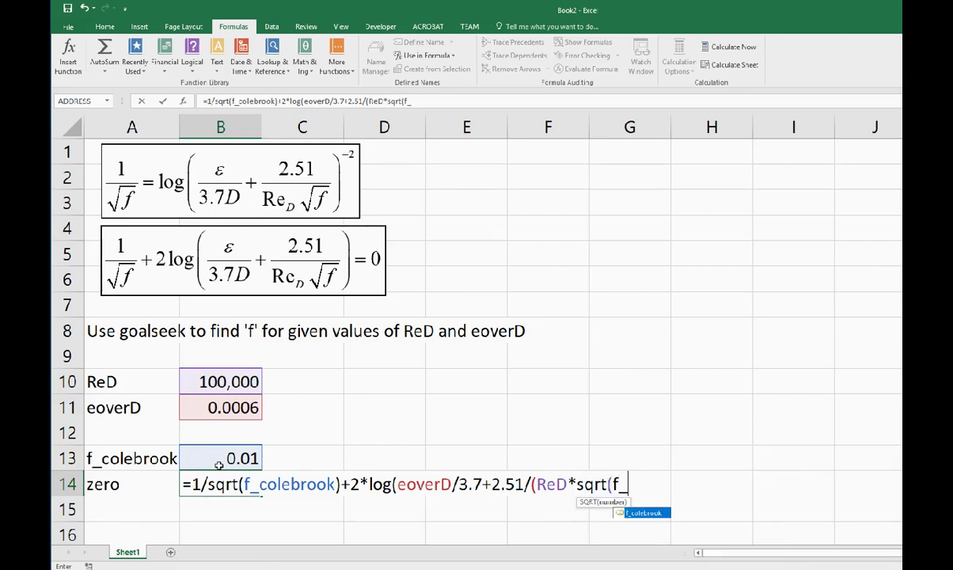
key(Tab)
text()))
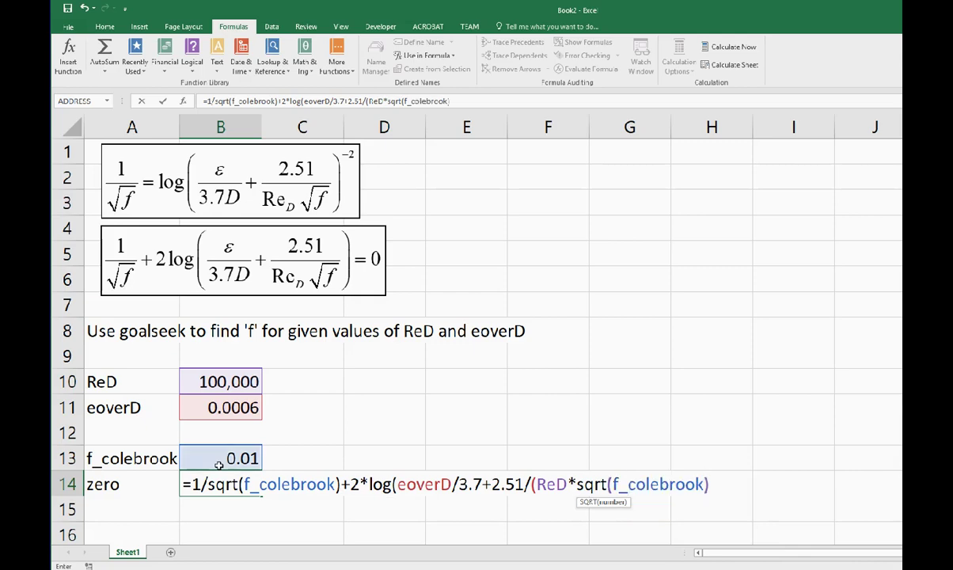
text())
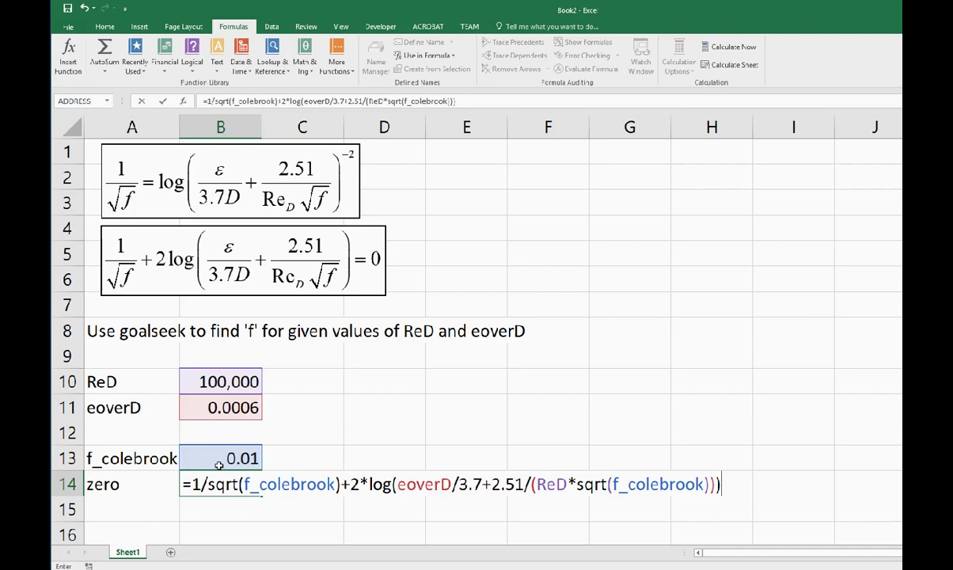
key(Return)
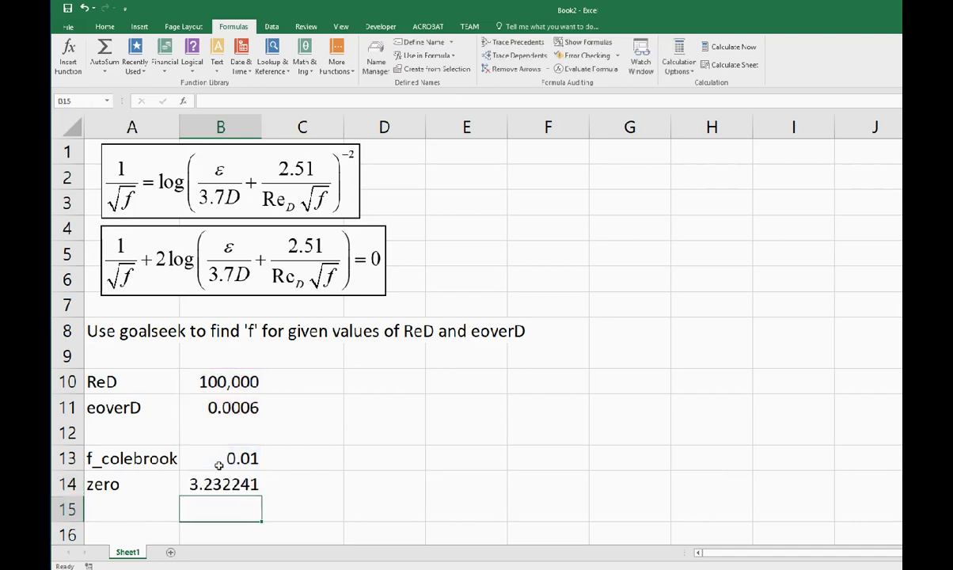
- Show the text of the zero formula in D14 with =FORMULATEXT(b14)
click(402, 484)
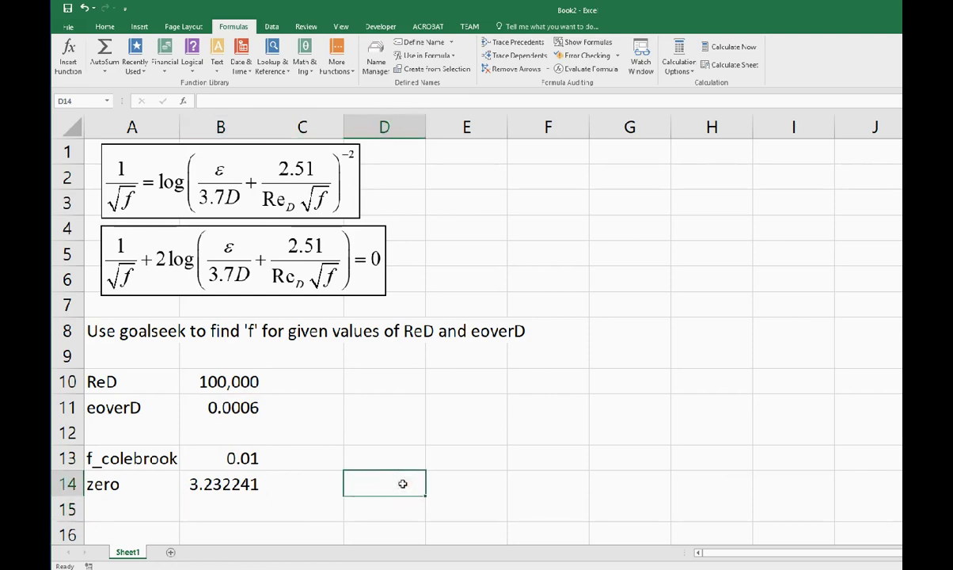
text(=for)
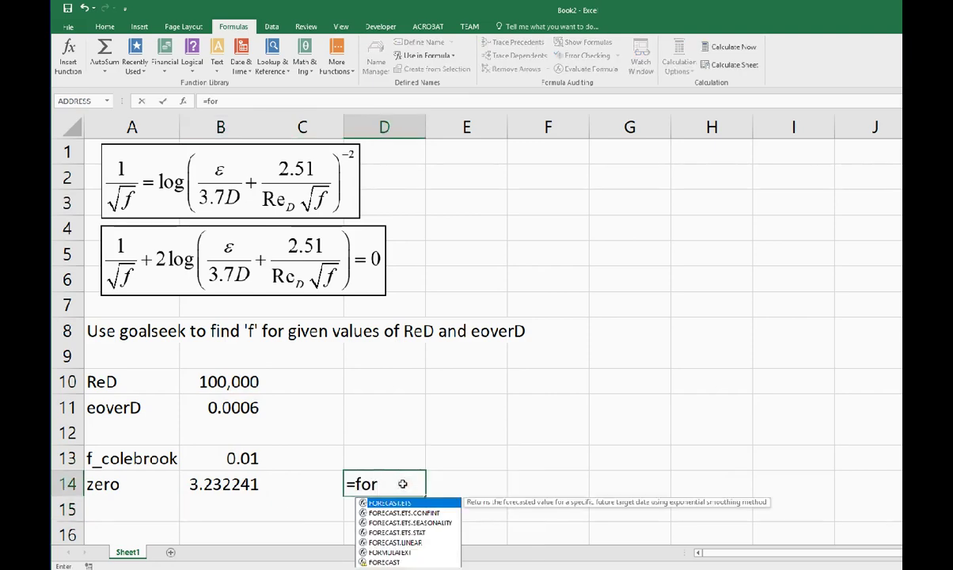
text(m)
key(Tab)
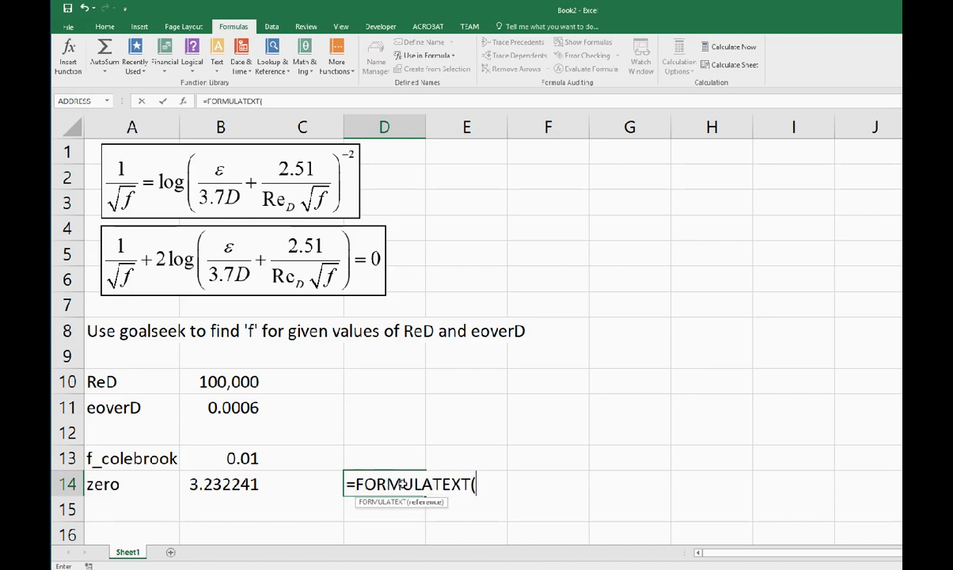
text(b)
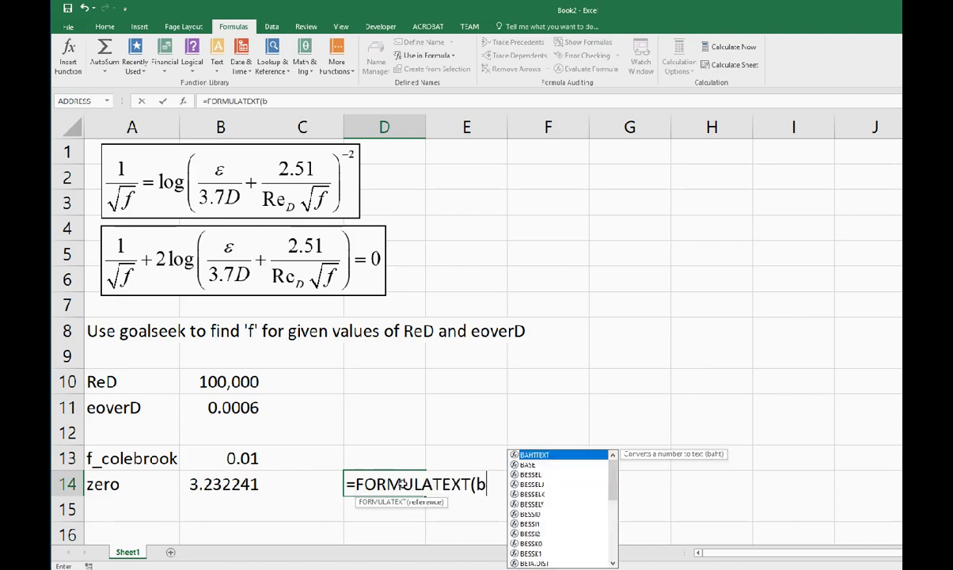
text(14))
key(Return)
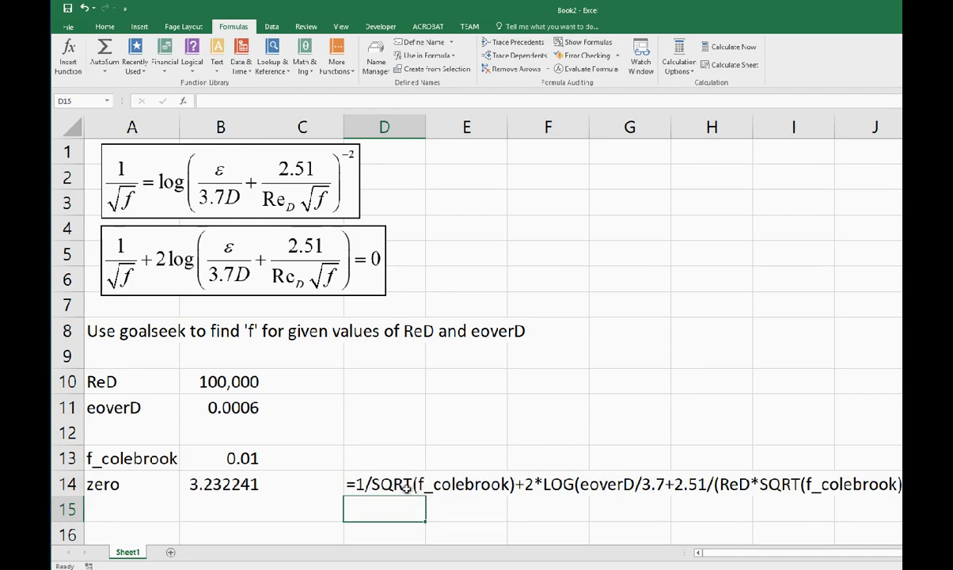
- Run Goal Seek to set the zero formula in B14 to 0 by changing f_colebrook in B13, and keep the solution
click(236, 459)
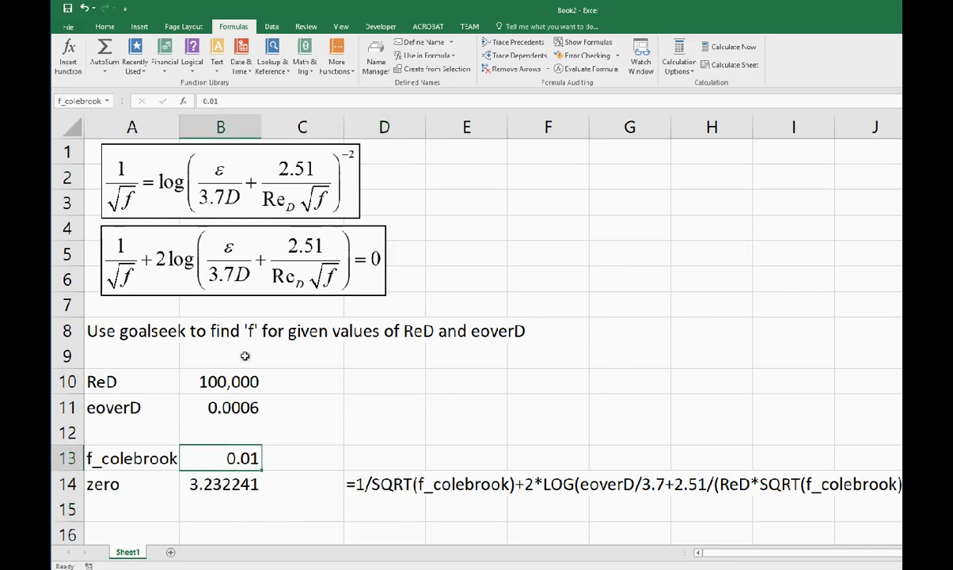
click(273, 27)
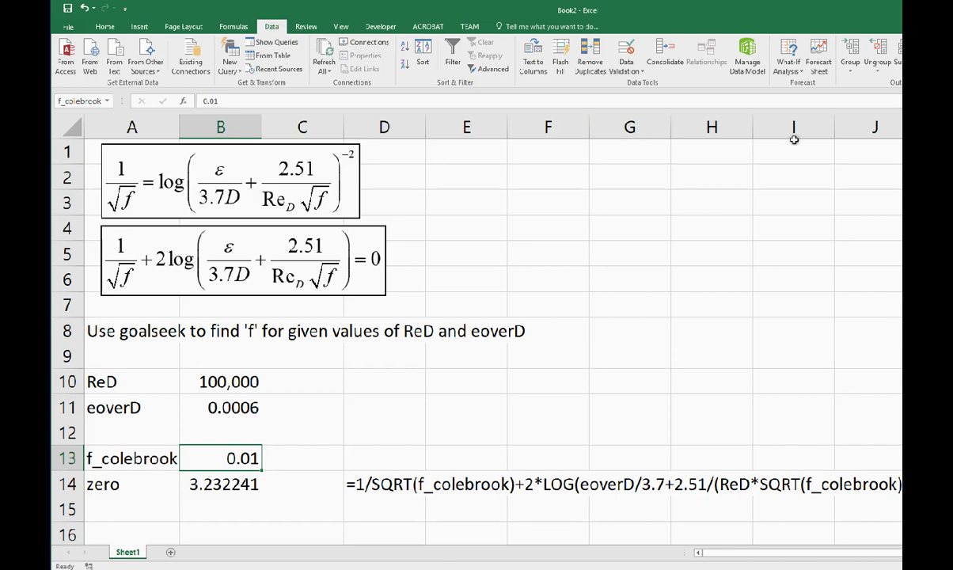
click(803, 73)
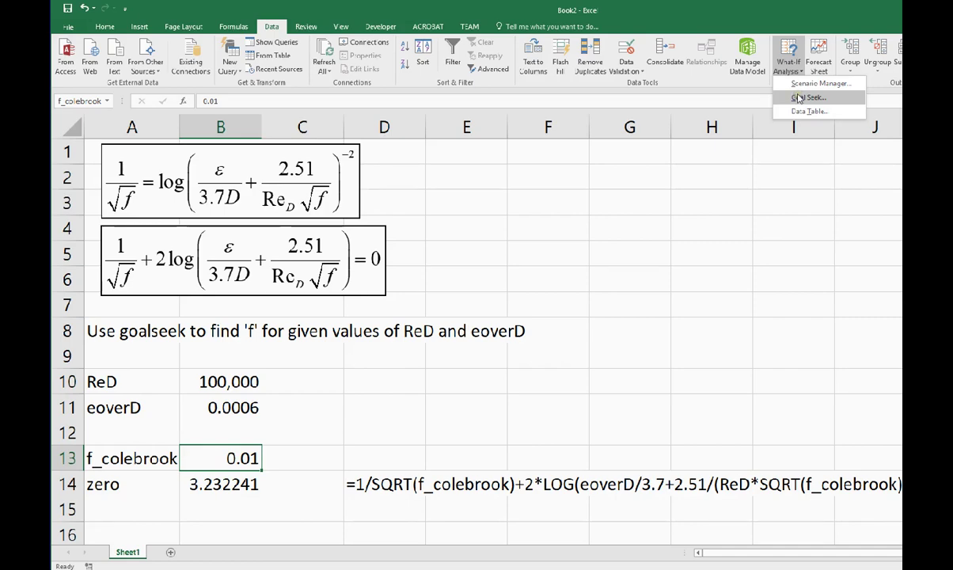
click(798, 98)
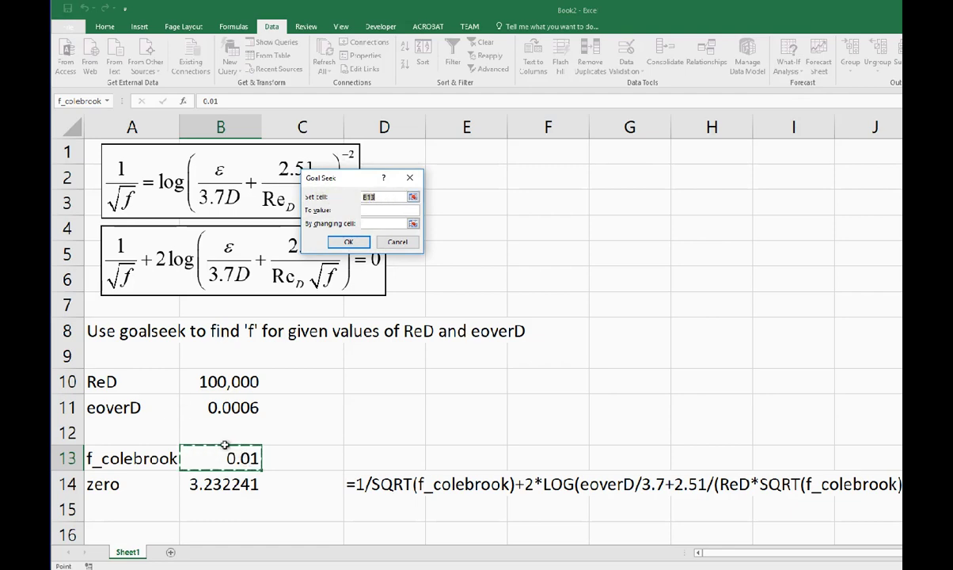
click(232, 484)
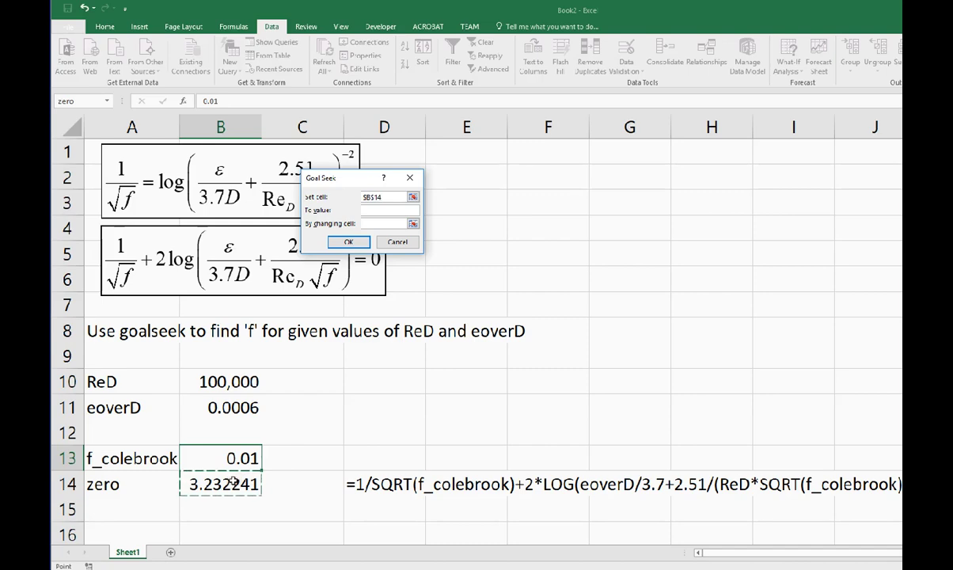
click(370, 208)
text(0)
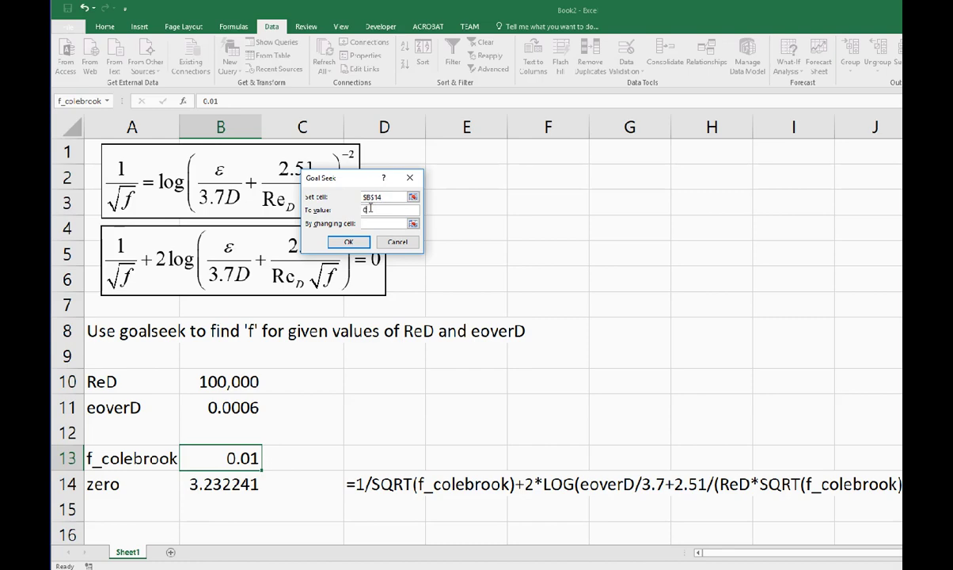
click(371, 224)
click(230, 459)
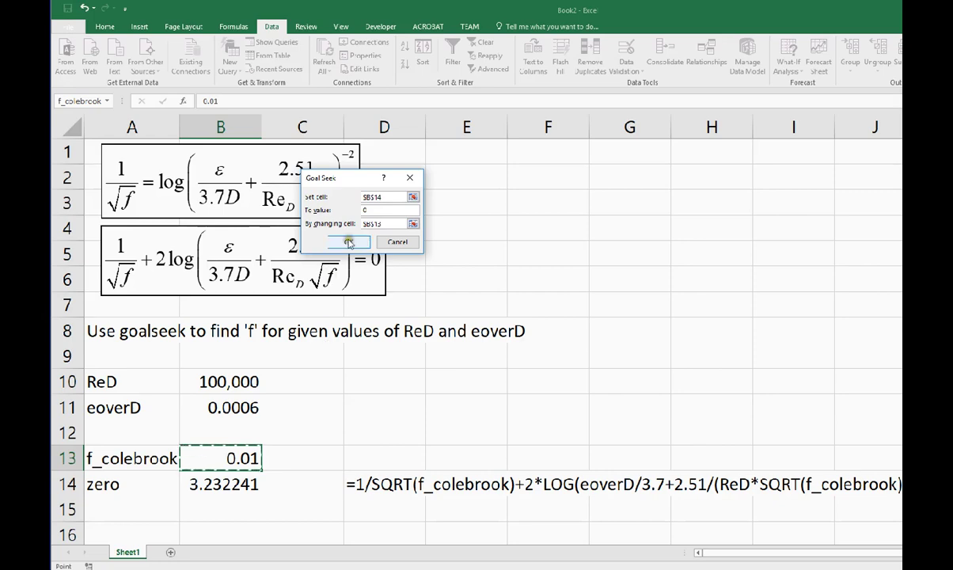
click(388, 195)
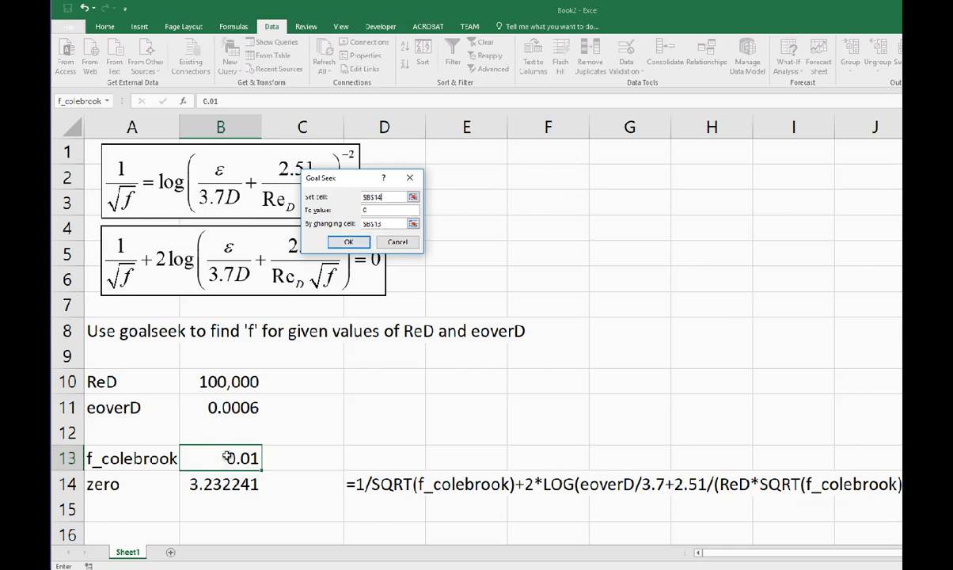
click(349, 242)
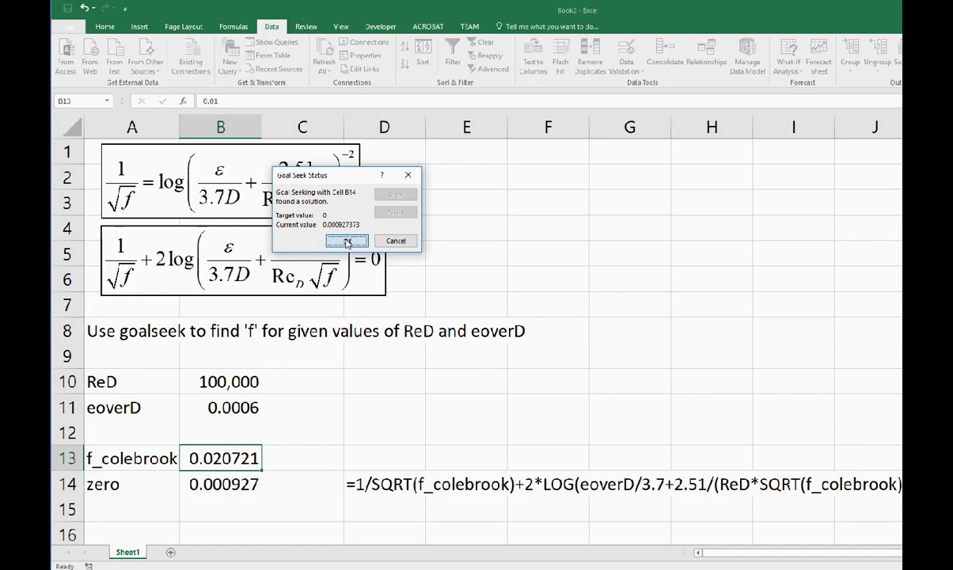
click(346, 241)
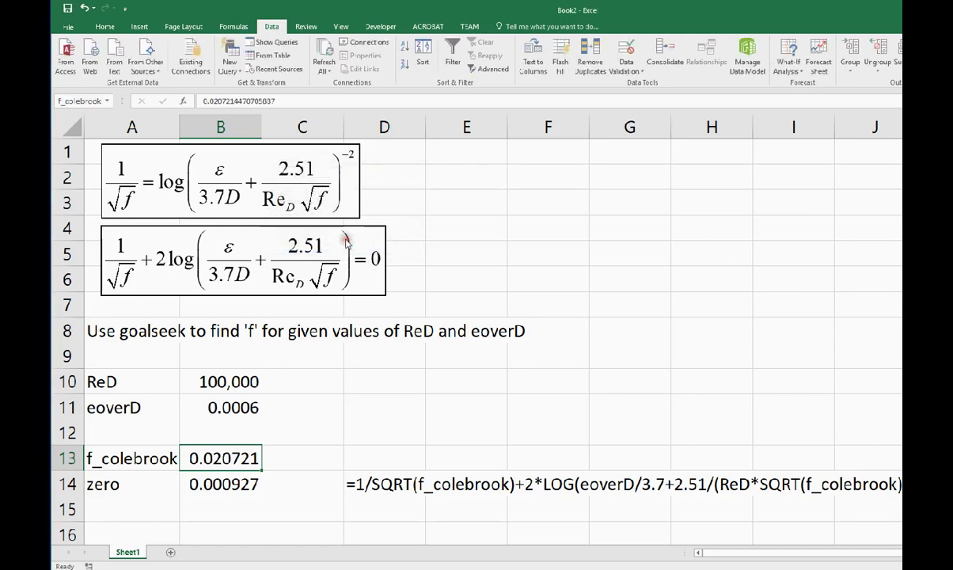
- Rerun Goal Seek from the solved friction factor, again targeting 0 in B14 by changing B13, and accept the result
click(234, 484)
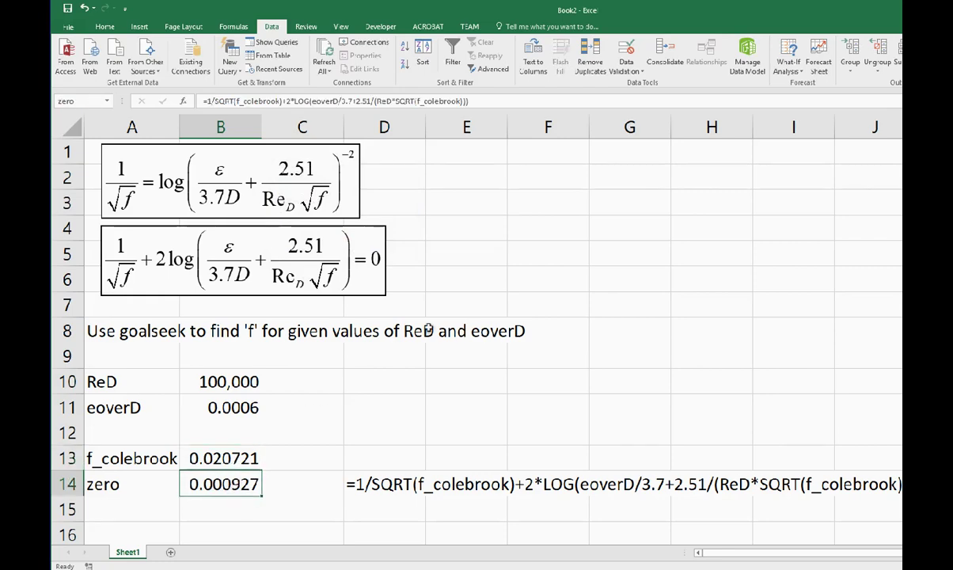
click(849, 66)
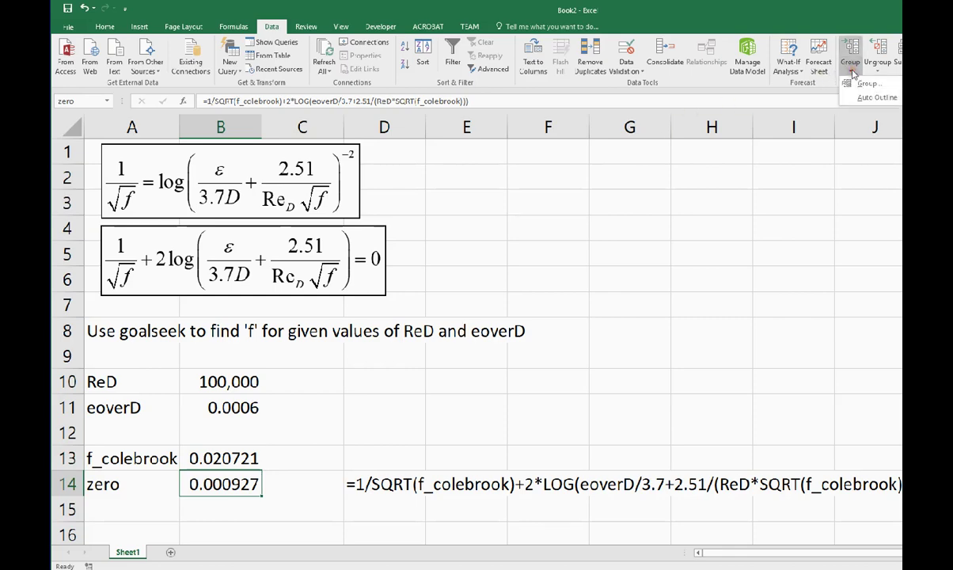
click(797, 72)
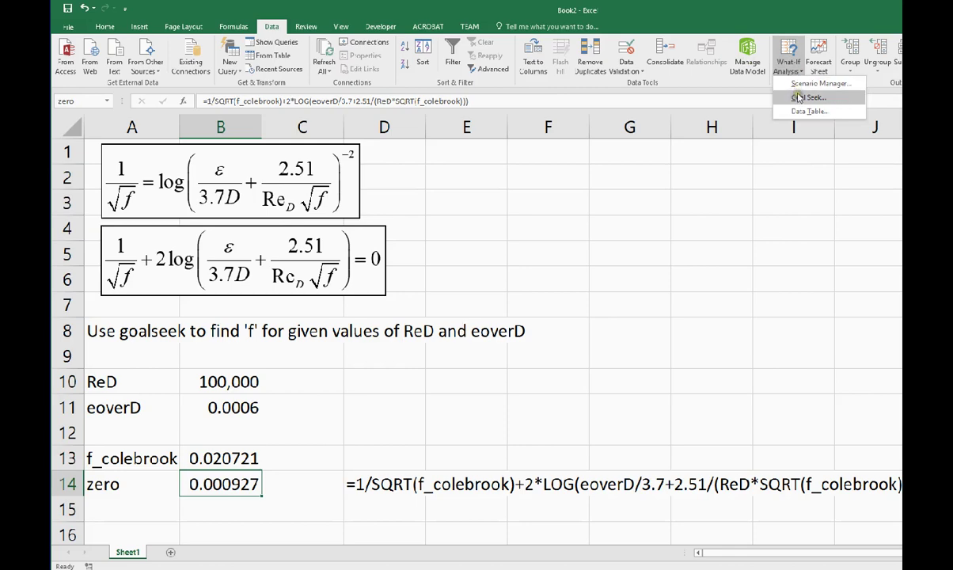
click(797, 95)
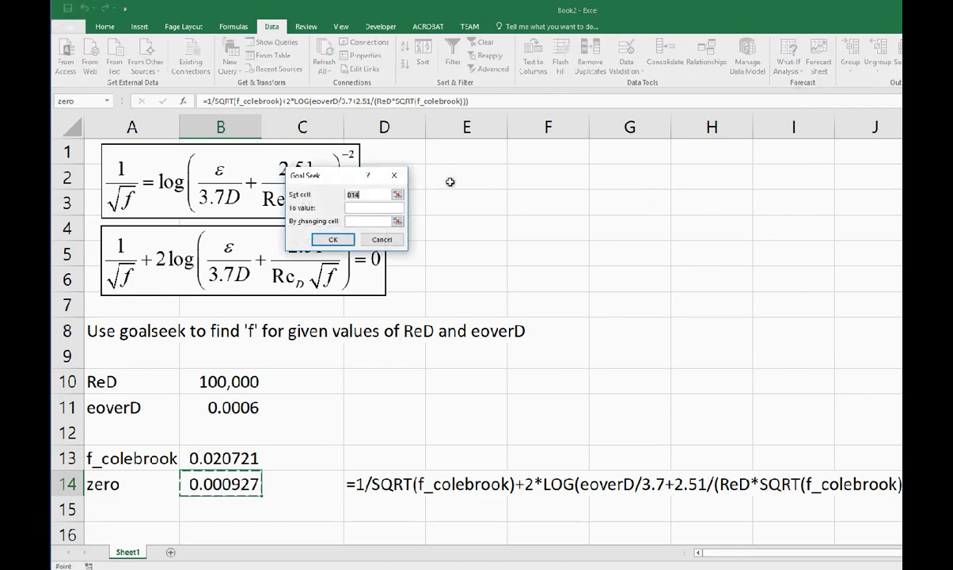
click(375, 206)
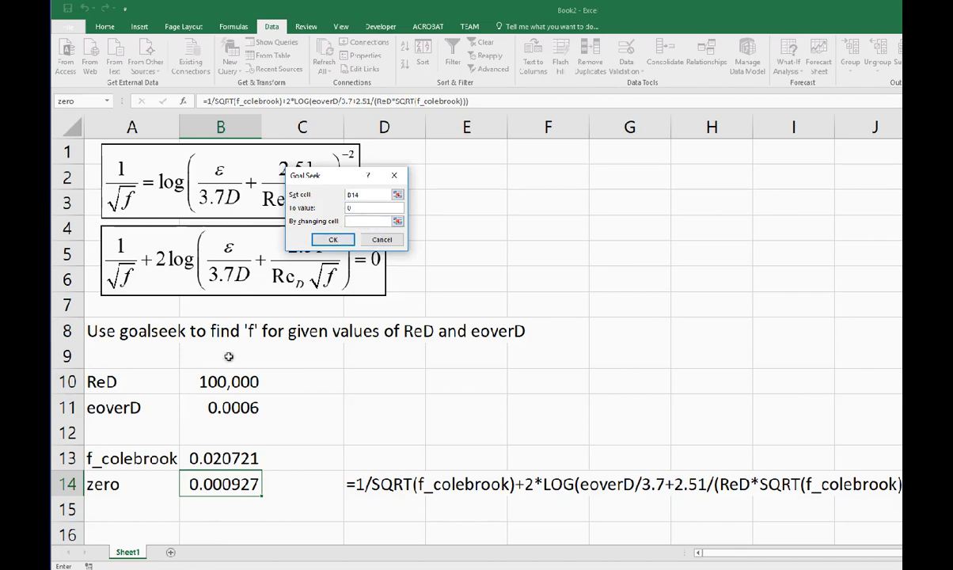
key(Tab)
click(224, 459)
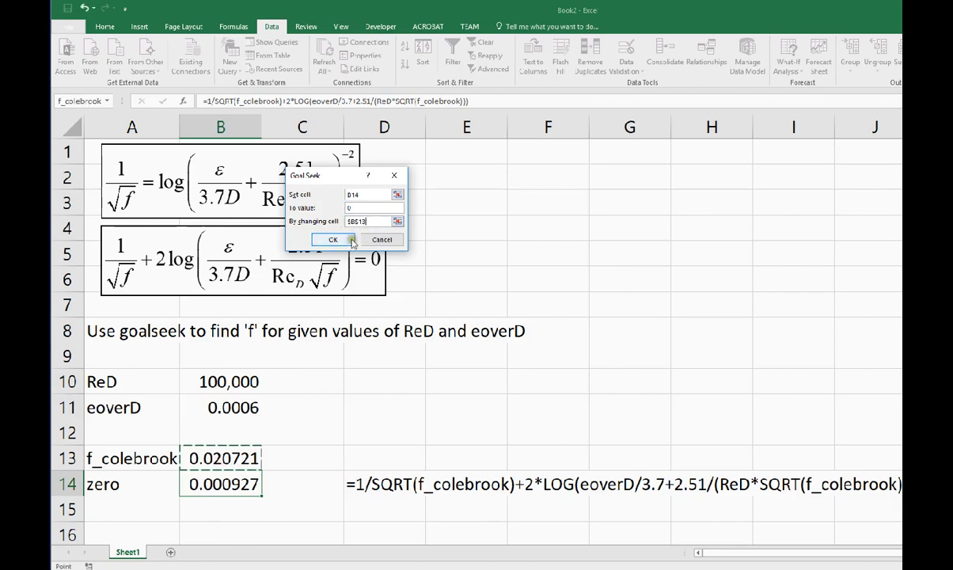
click(352, 241)
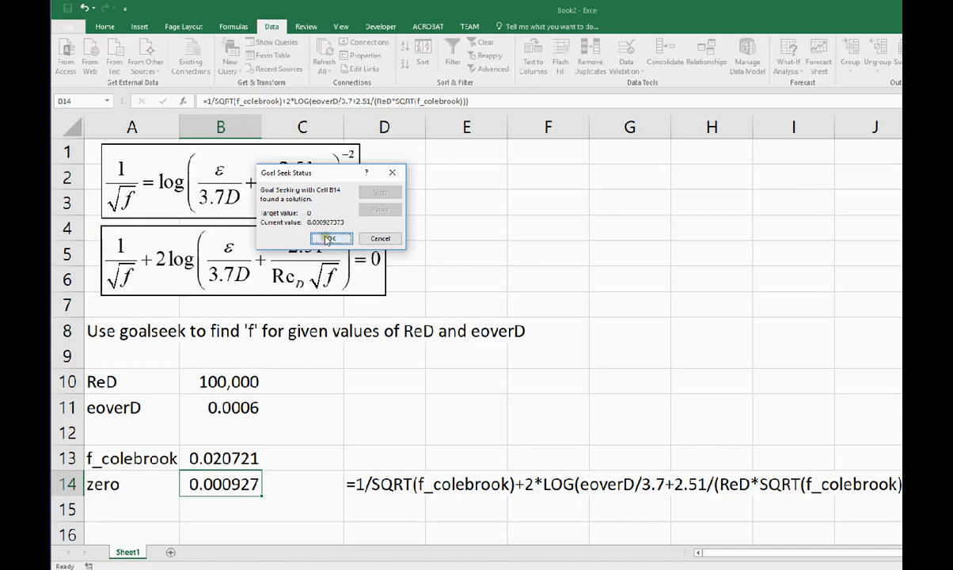
click(327, 240)
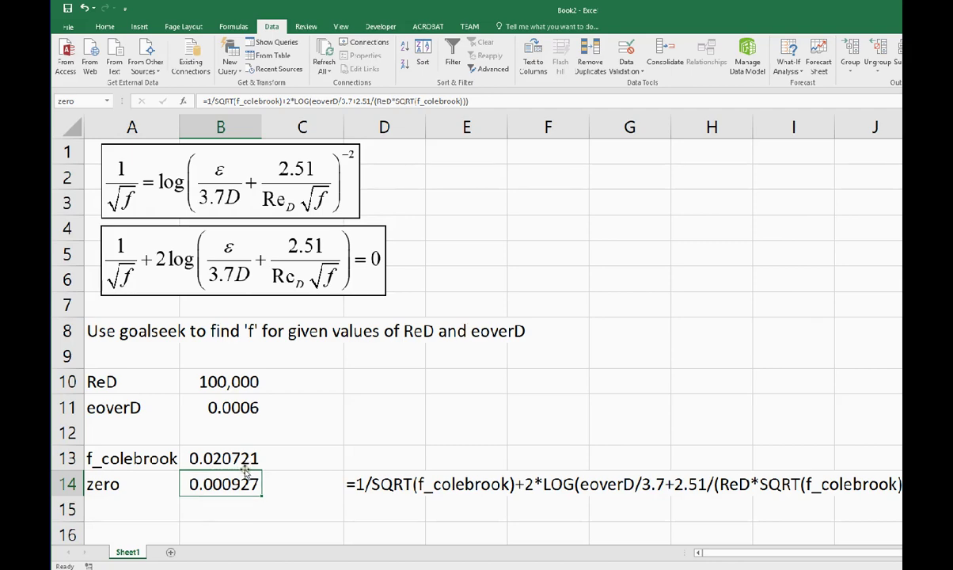
- Rename the worksheet as goalseek
right_click(136, 554)
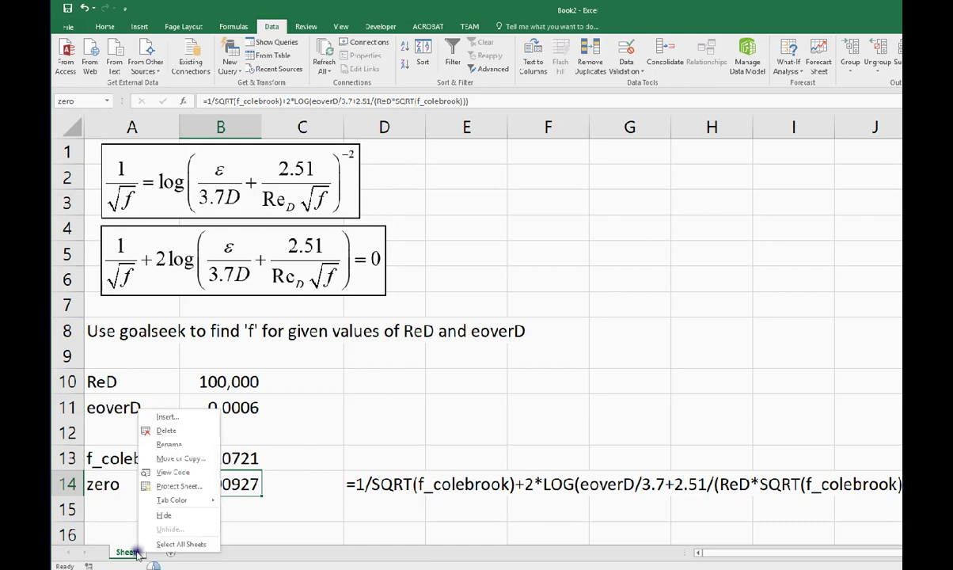
click(173, 444)
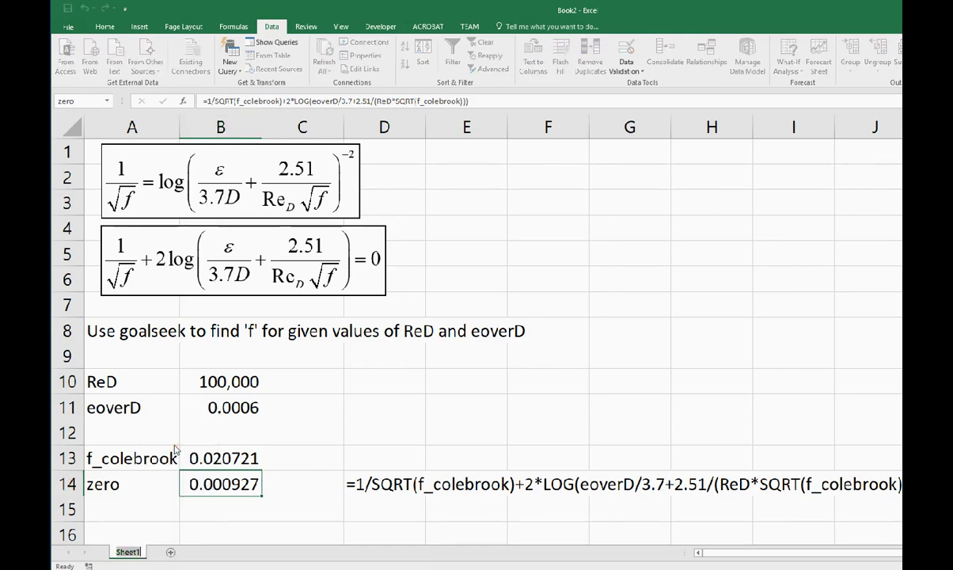
text(goalseek)
key(Return)
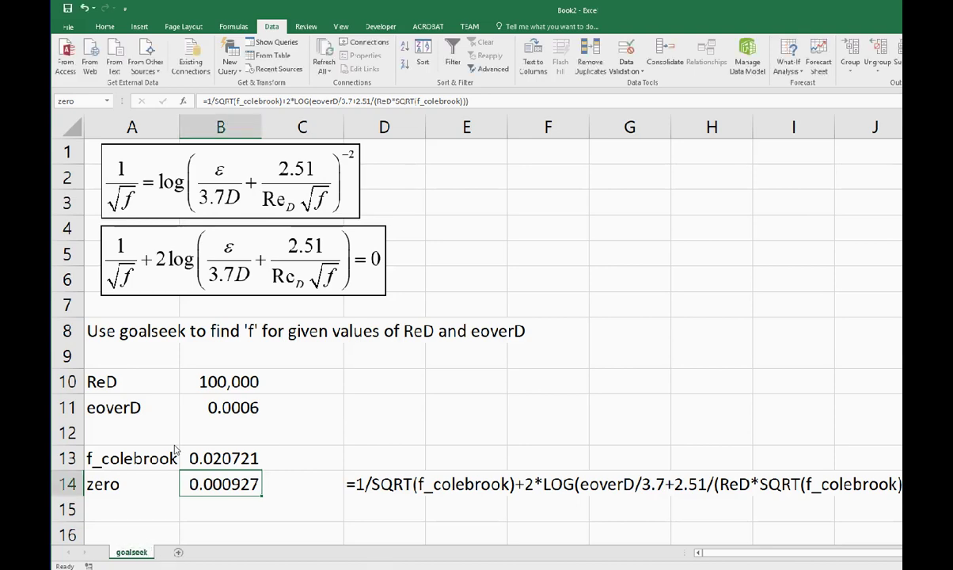
- Create a copy of the goalseek sheet at the end of the workbook
right_click(133, 552)
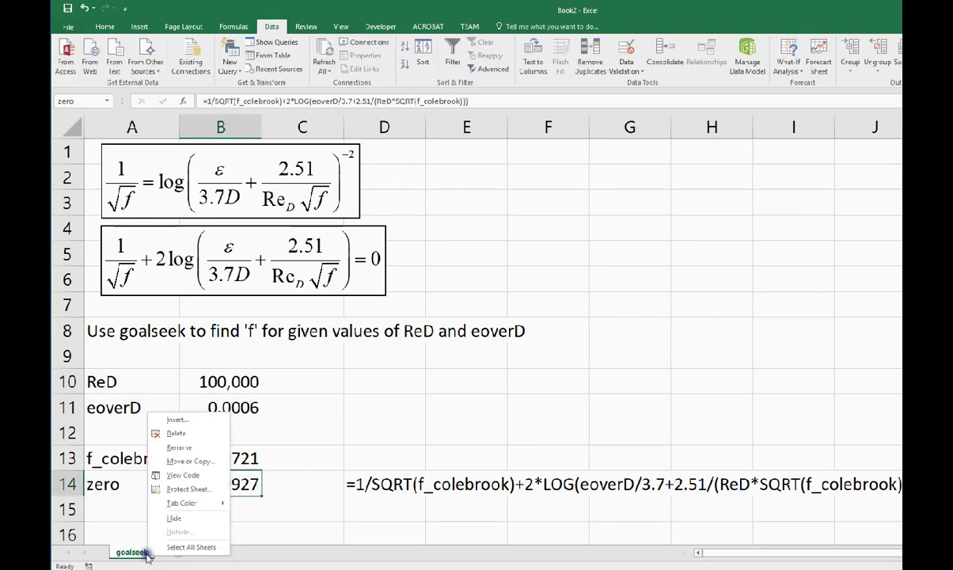
click(192, 463)
click(141, 449)
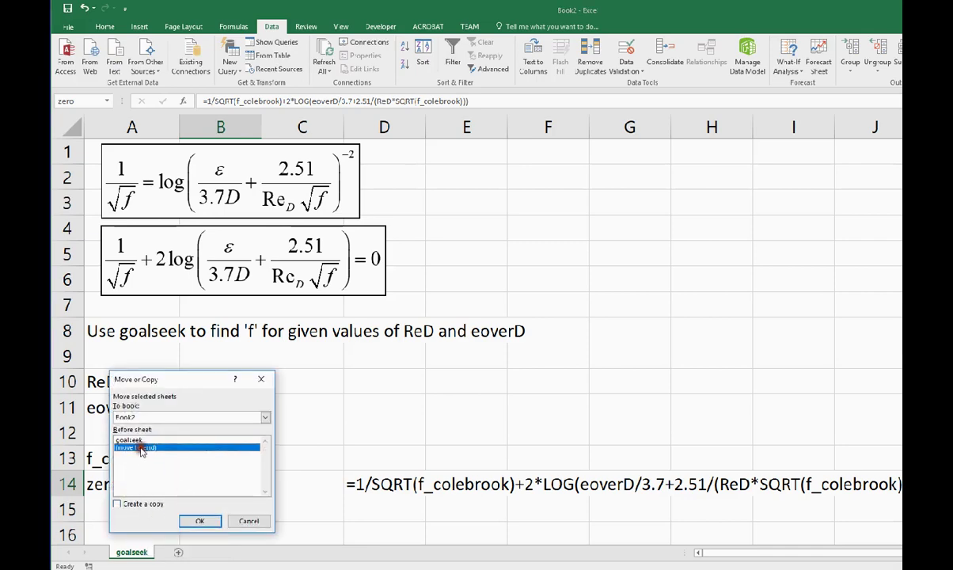
click(119, 503)
click(204, 522)
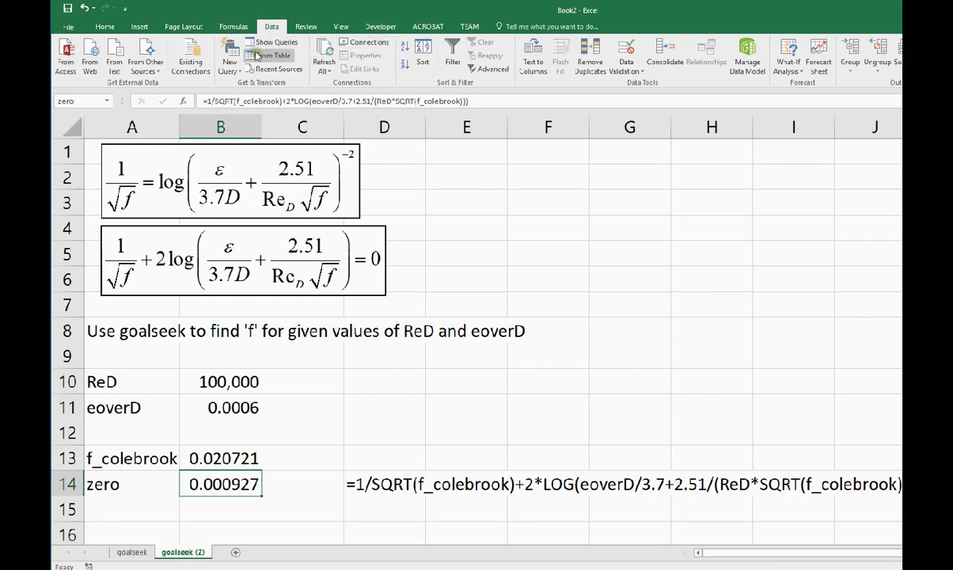
- Check in the ribbon customization options that the Developer tab is enabled
click(70, 28)
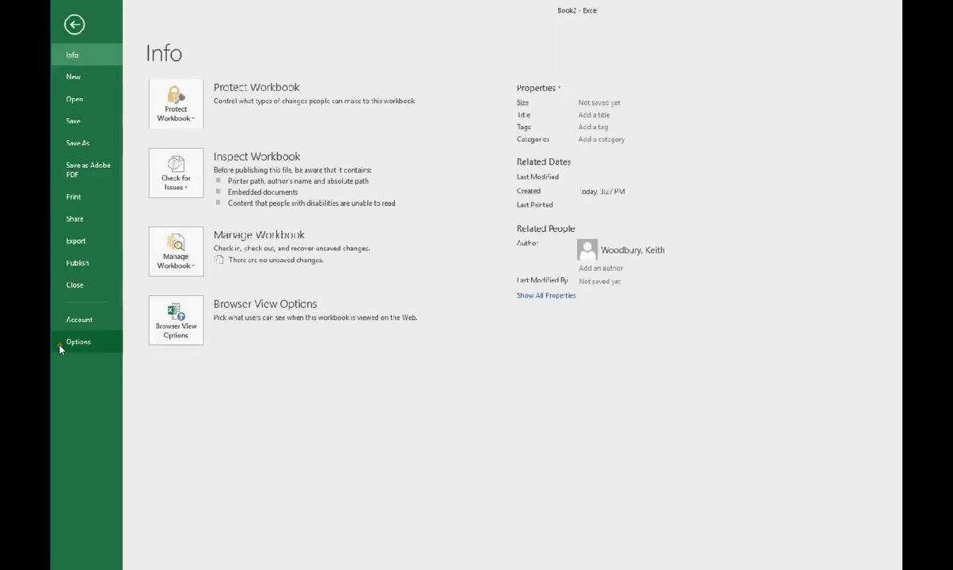
click(77, 342)
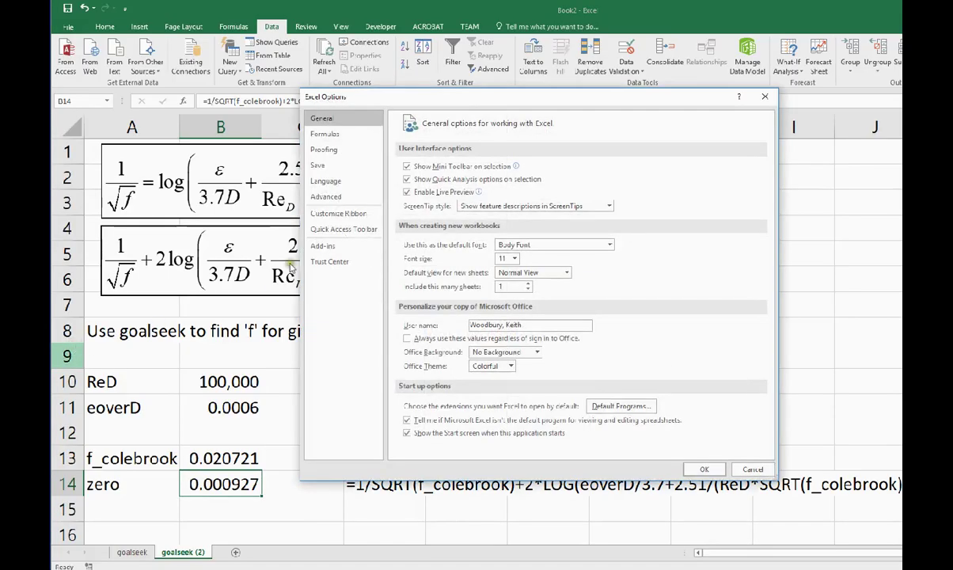
click(347, 219)
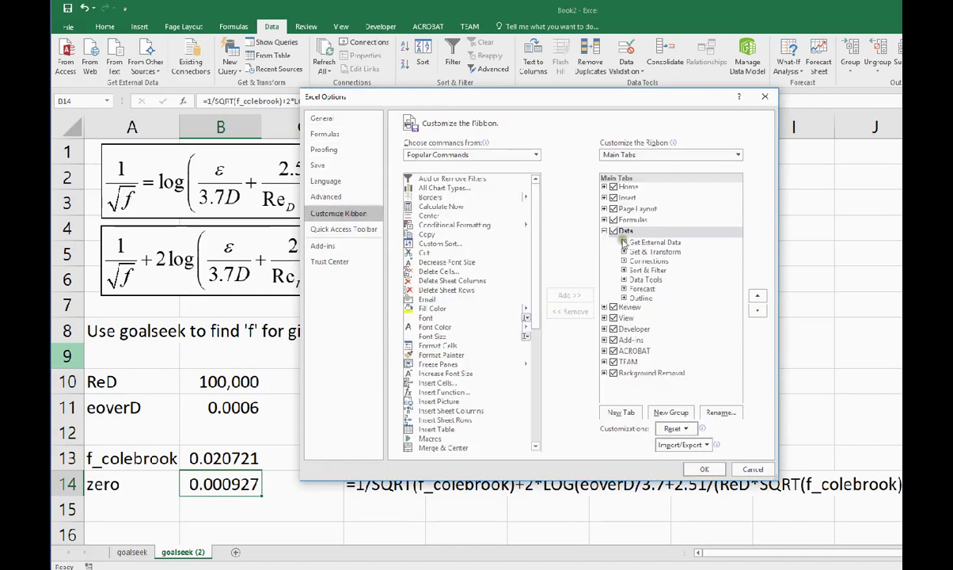
click(612, 329)
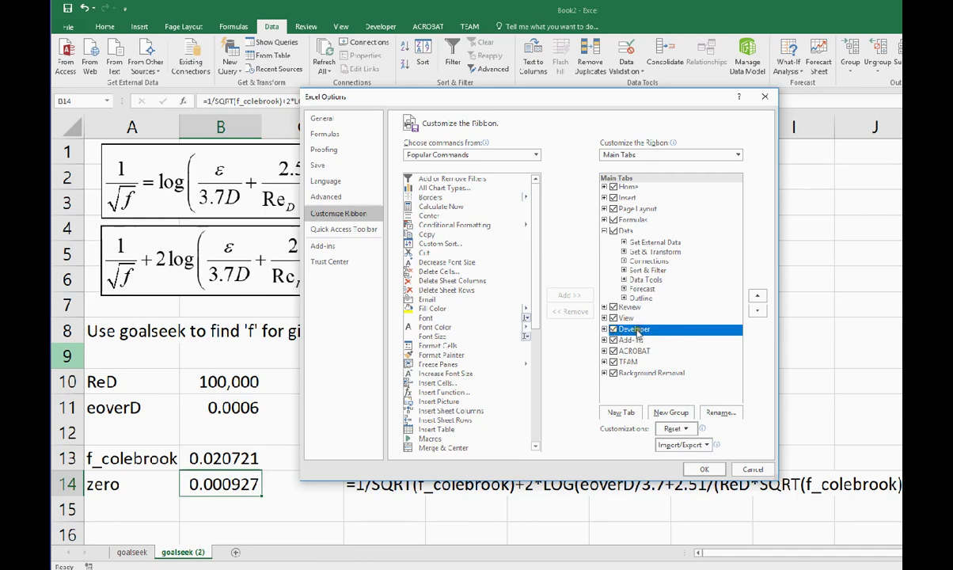
click(694, 469)
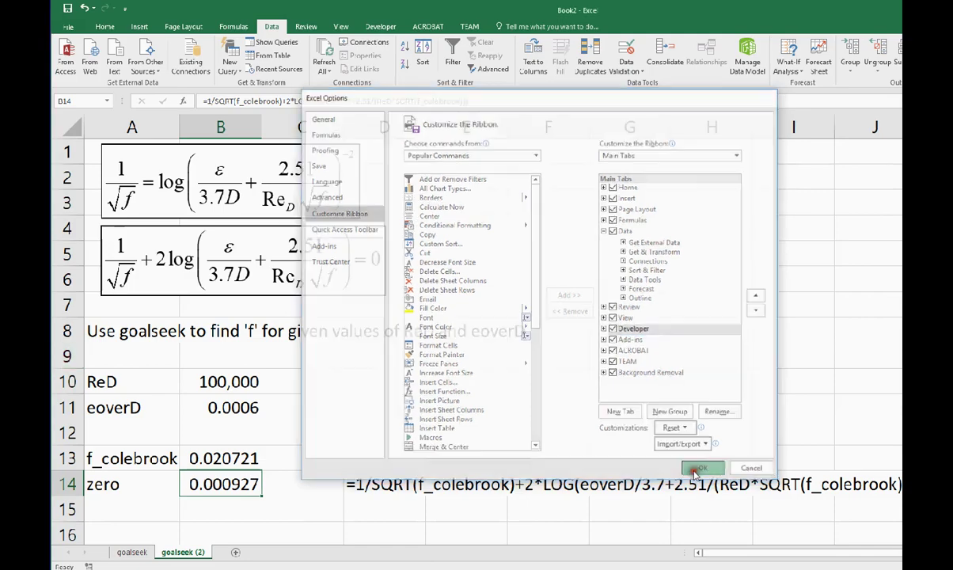
- Check in the list of available Excel add-ins that the Solver Add-in is enabled
click(381, 27)
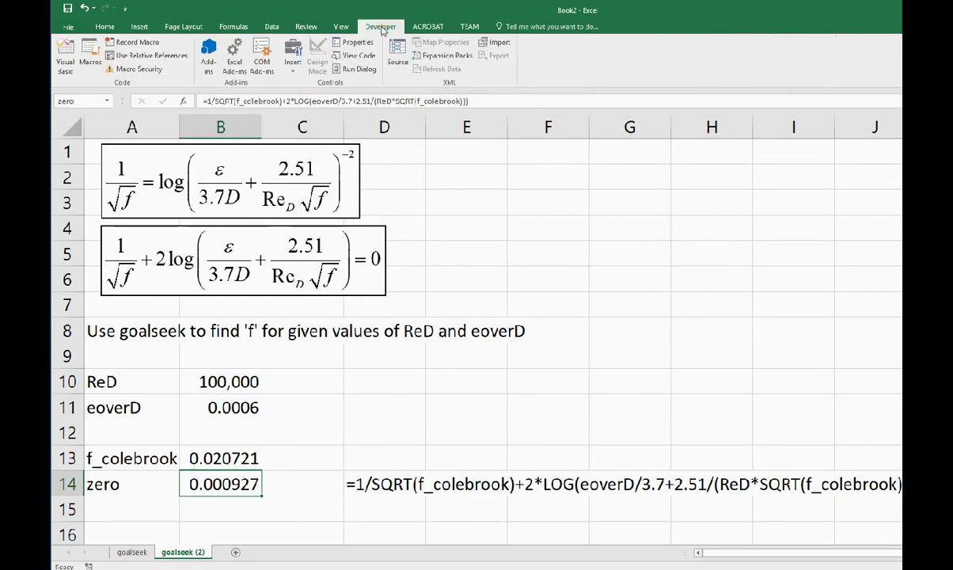
click(235, 67)
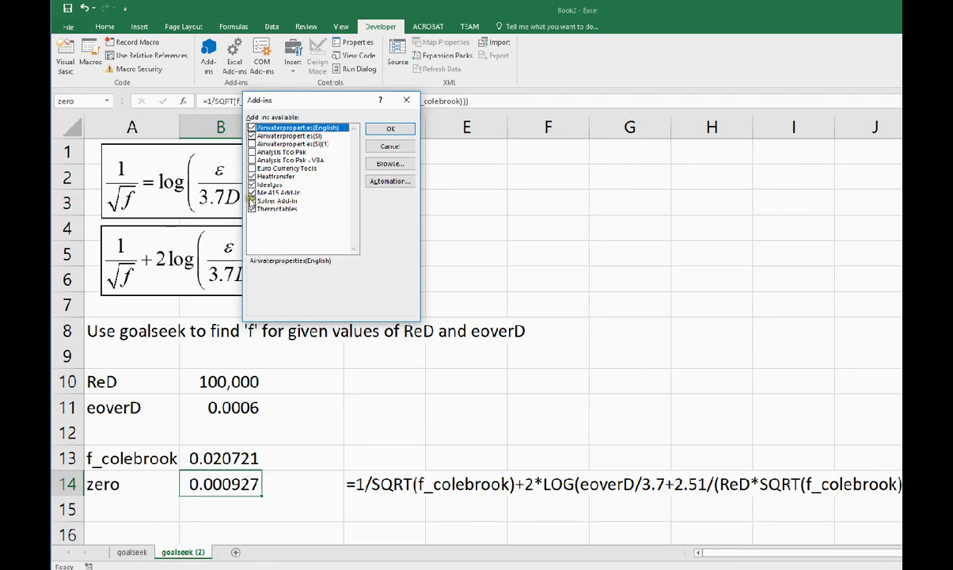
click(266, 202)
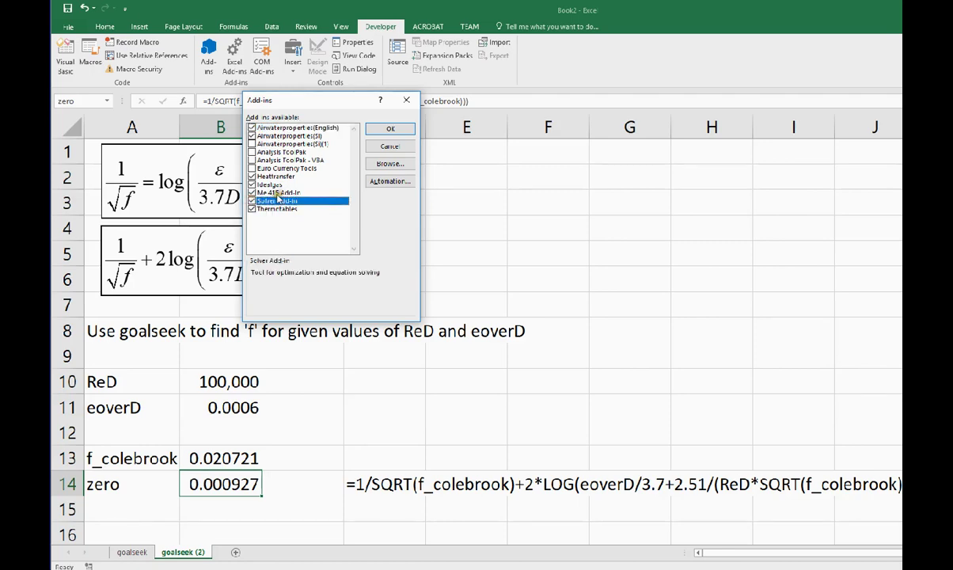
click(390, 129)
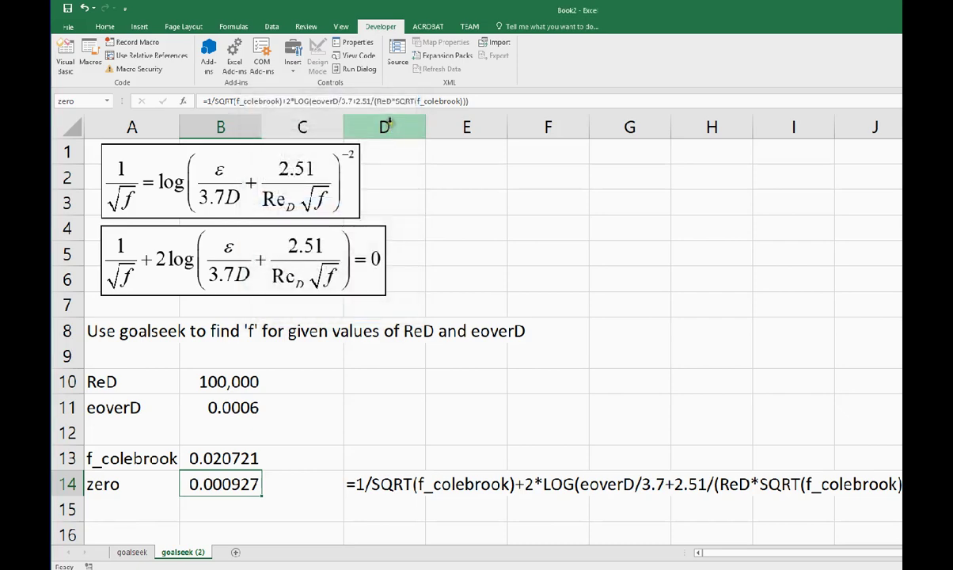
- Set the f_colebrook starting guess in B13 to 0.01
click(271, 26)
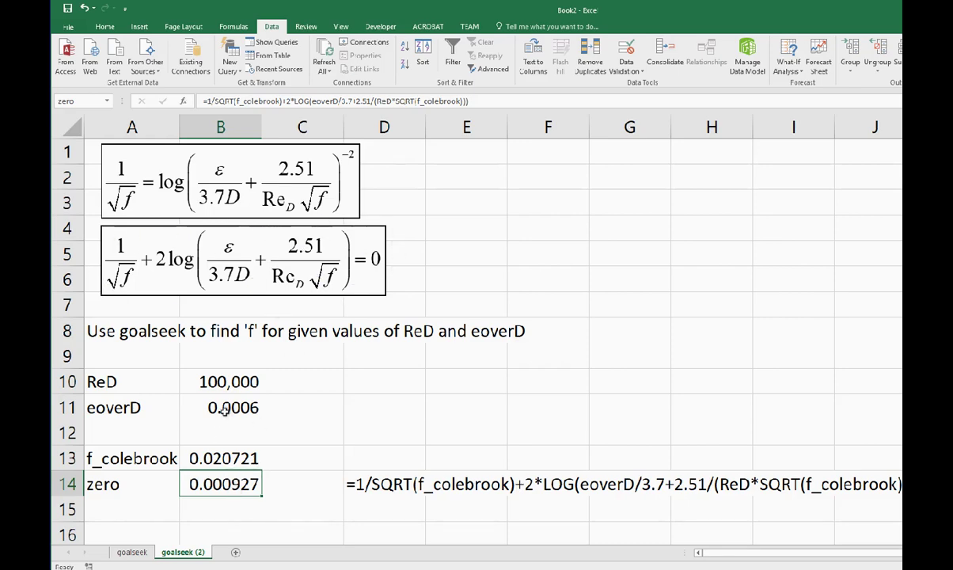
click(224, 457)
text(0.01)
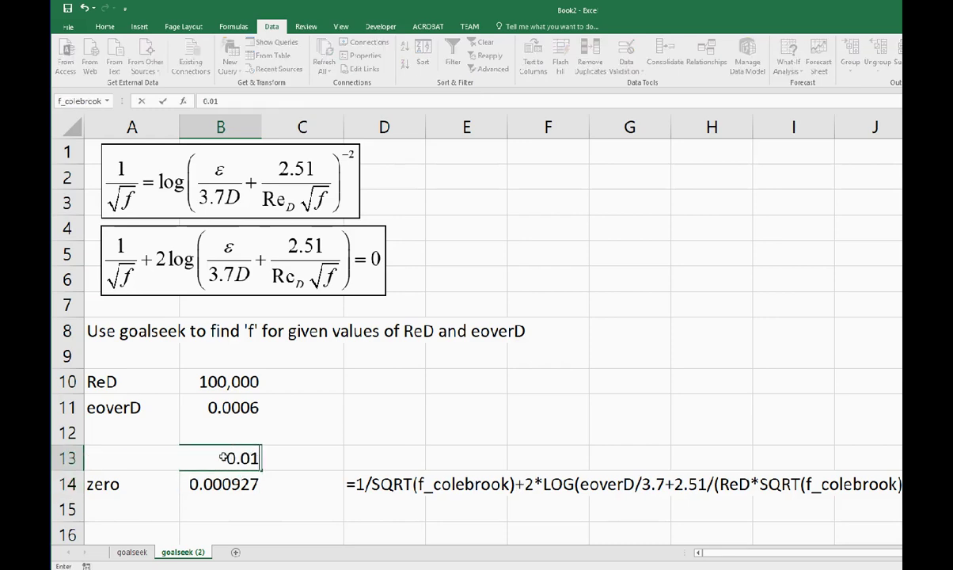
key(Return)
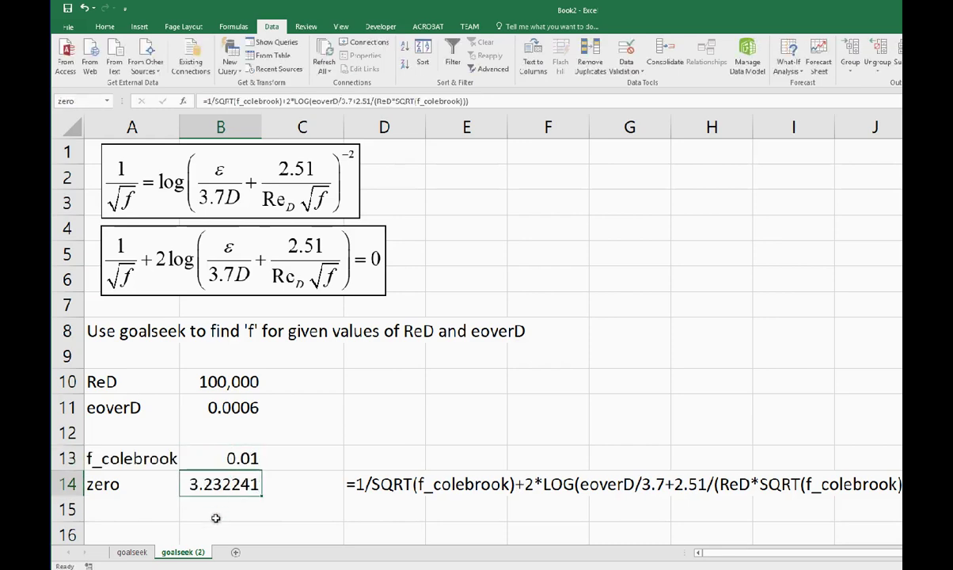
click(221, 458)
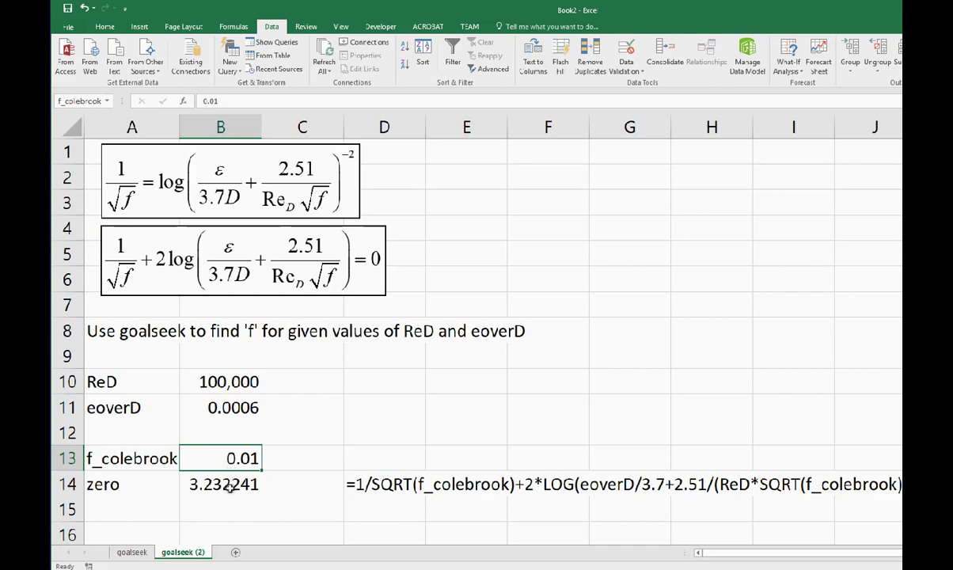
- Square the zero formula in B14 by enclosing the whole expression in parentheses and raising it to ^2, and review its full text
click(229, 481)
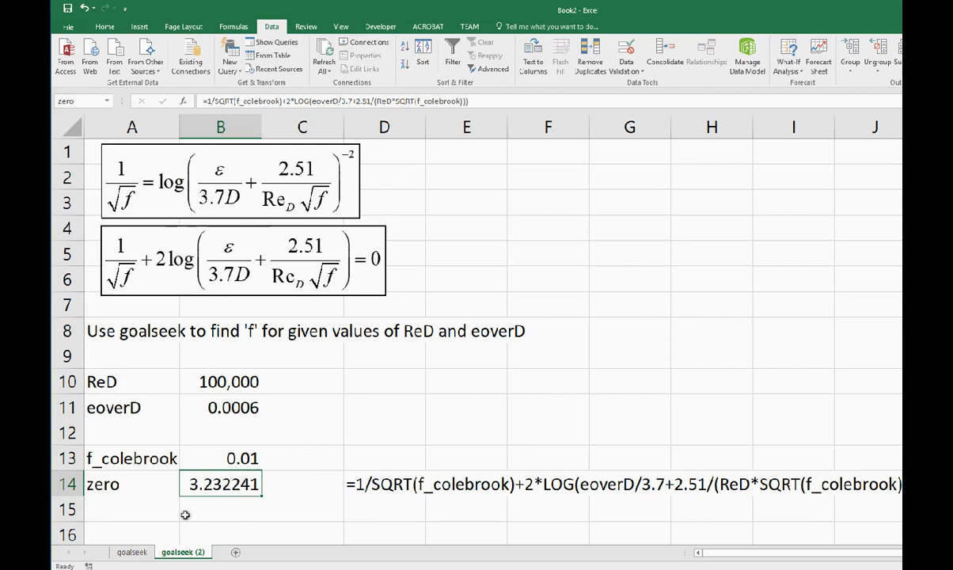
double_click(209, 483)
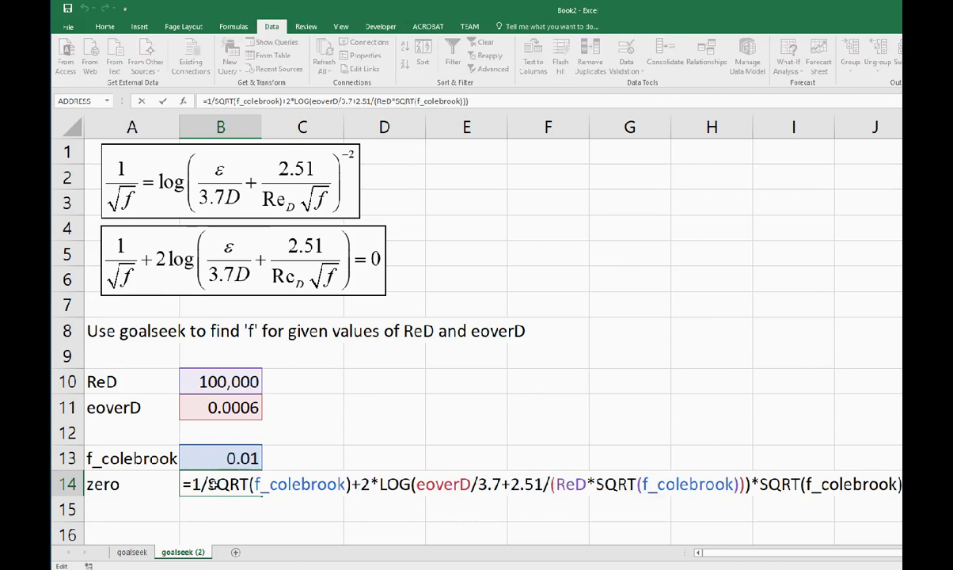
text(()
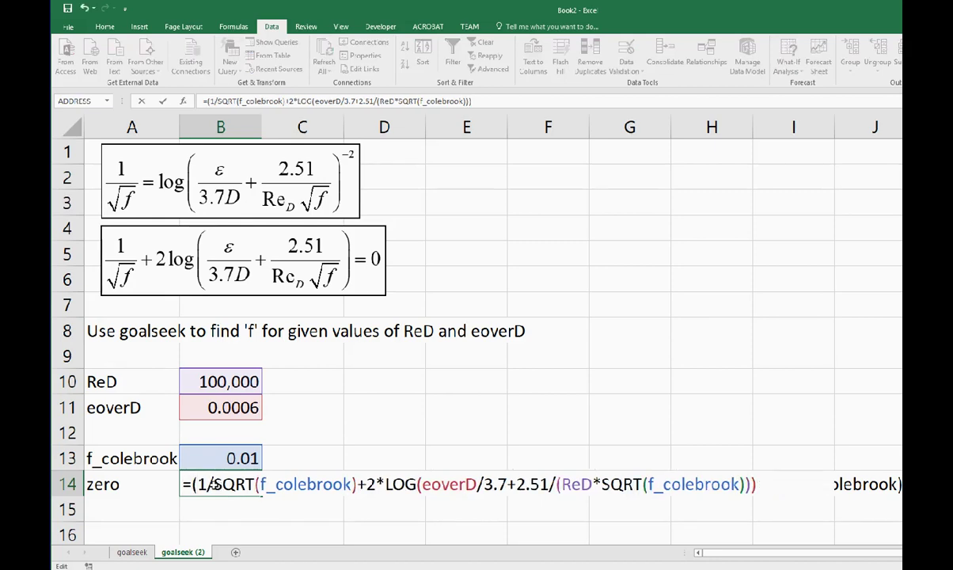
key(End)
text()^2)
key(Return)
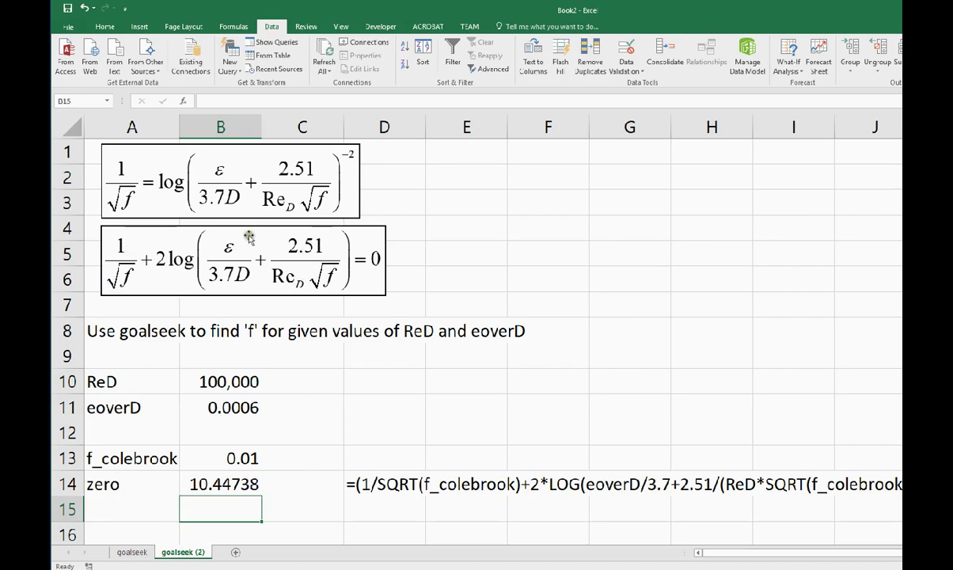
click(224, 483)
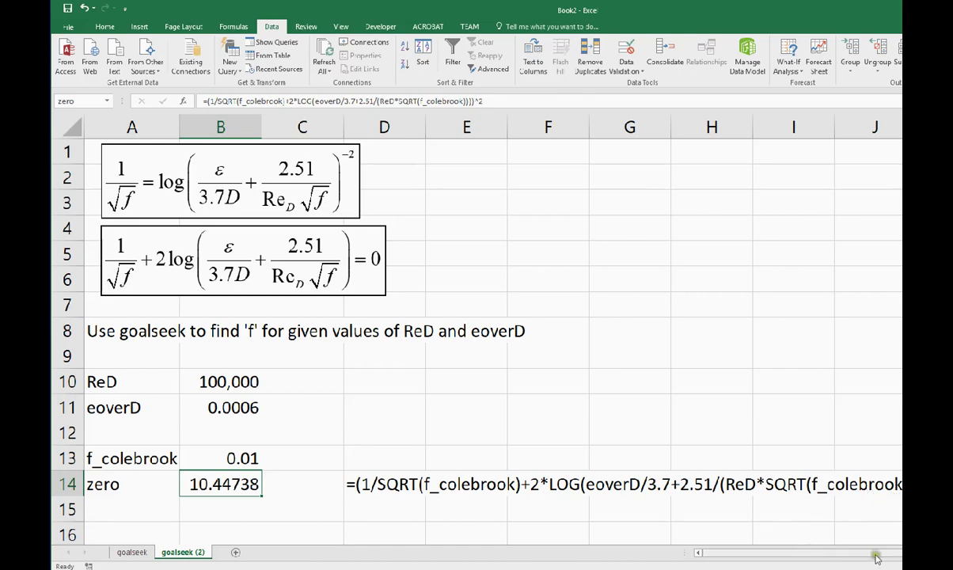
scroll(475, 316, right, 4)
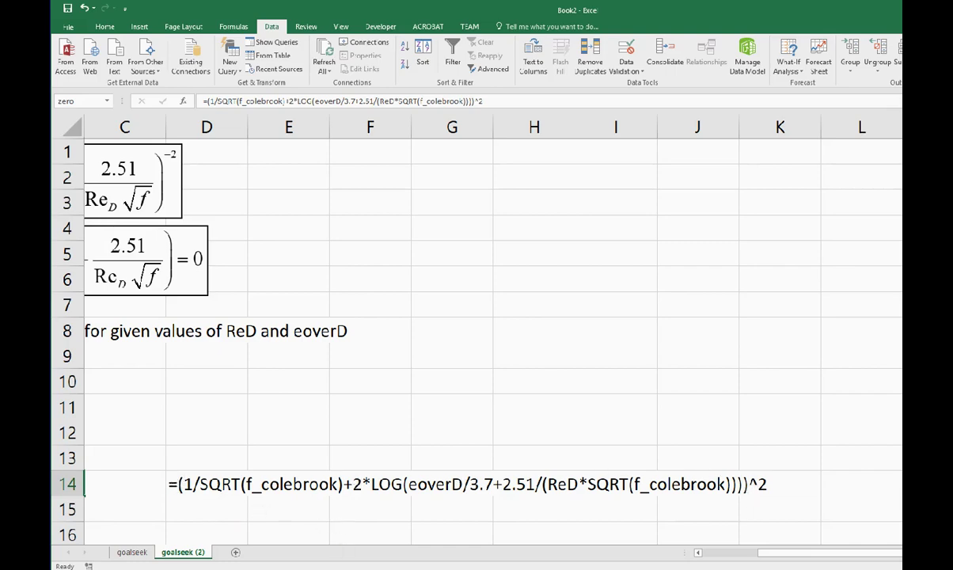
click(702, 553)
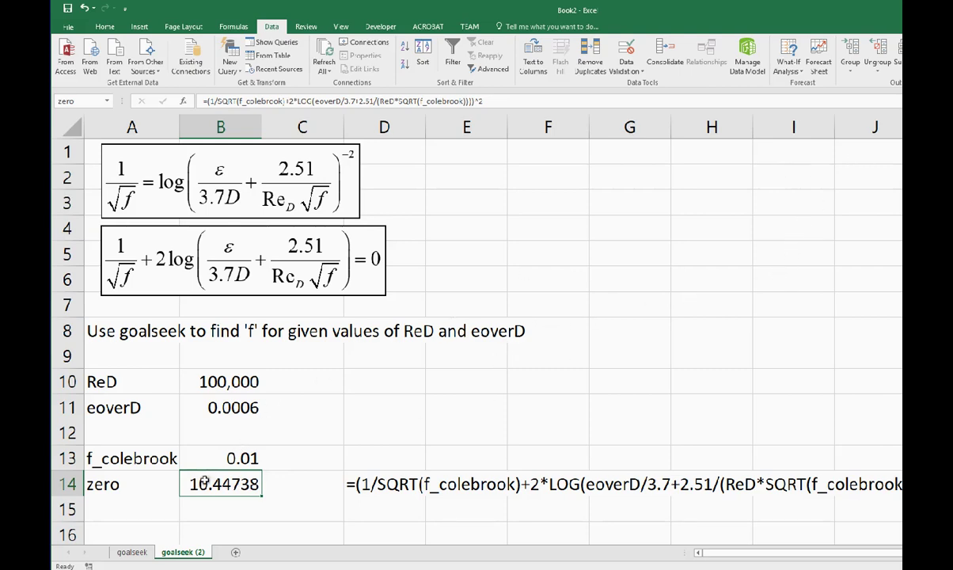
- Set up Solver to minimize the objective zero by changing the variable cell f_colebrook
click(233, 458)
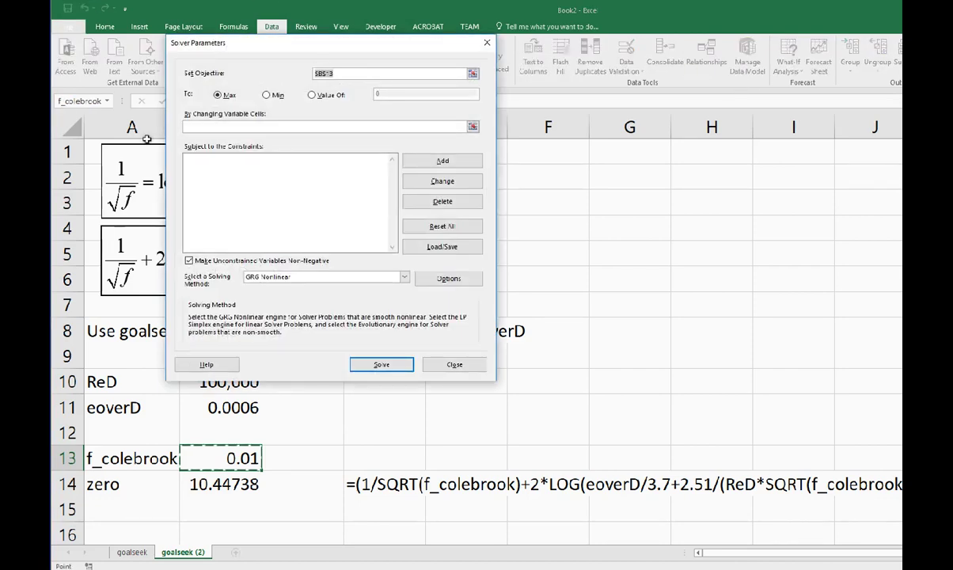
drag(398, 45, 701, 93)
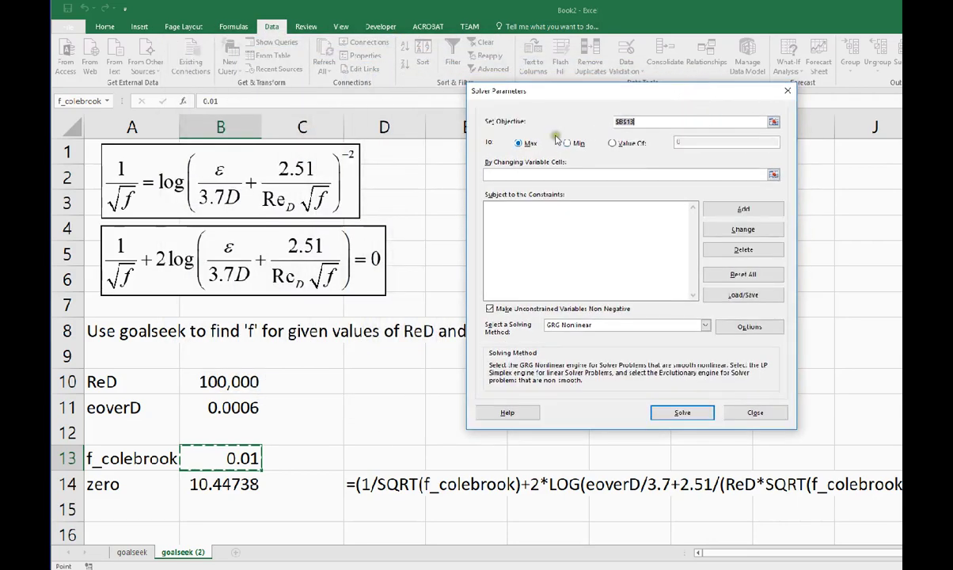
double_click(645, 122)
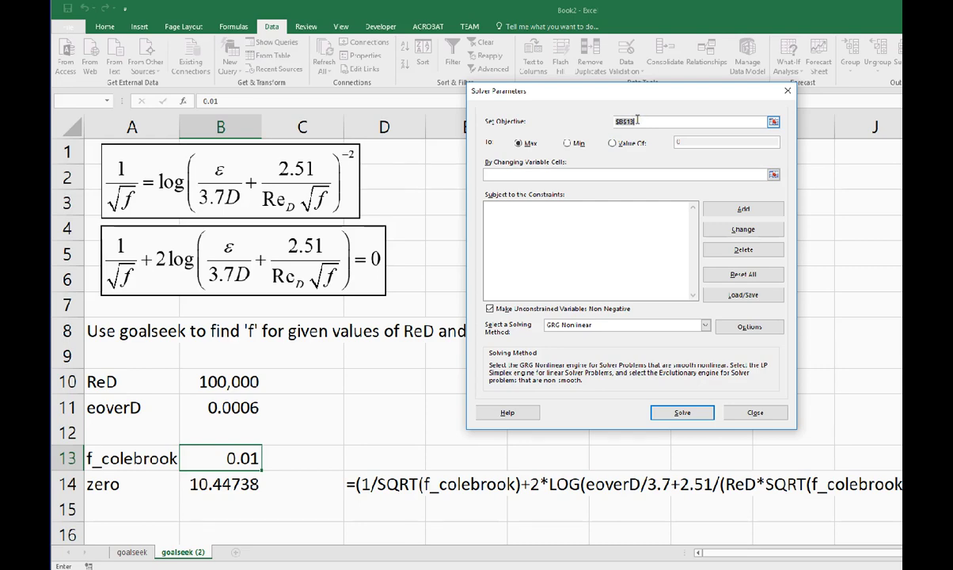
key(BackSpace)
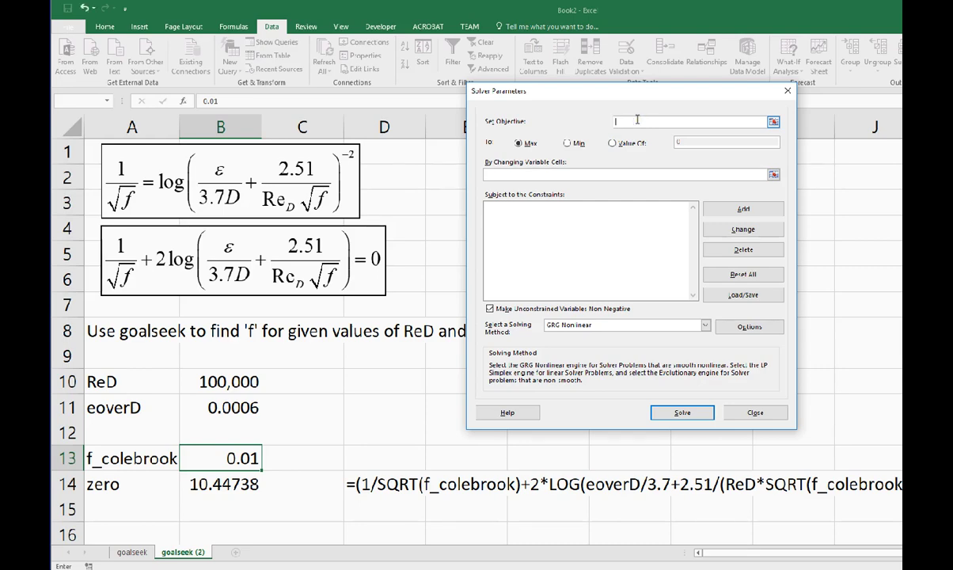
text(zero)
click(568, 144)
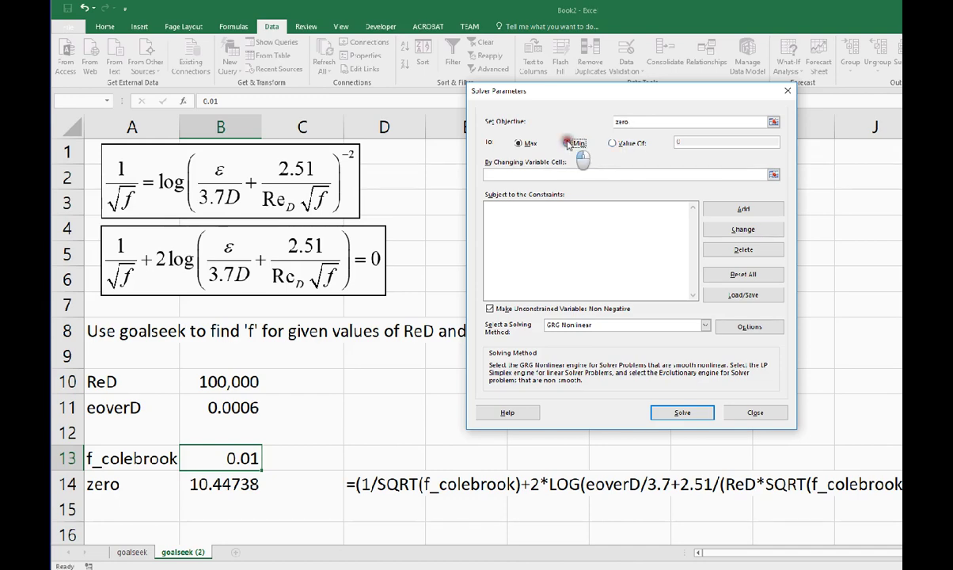
click(530, 174)
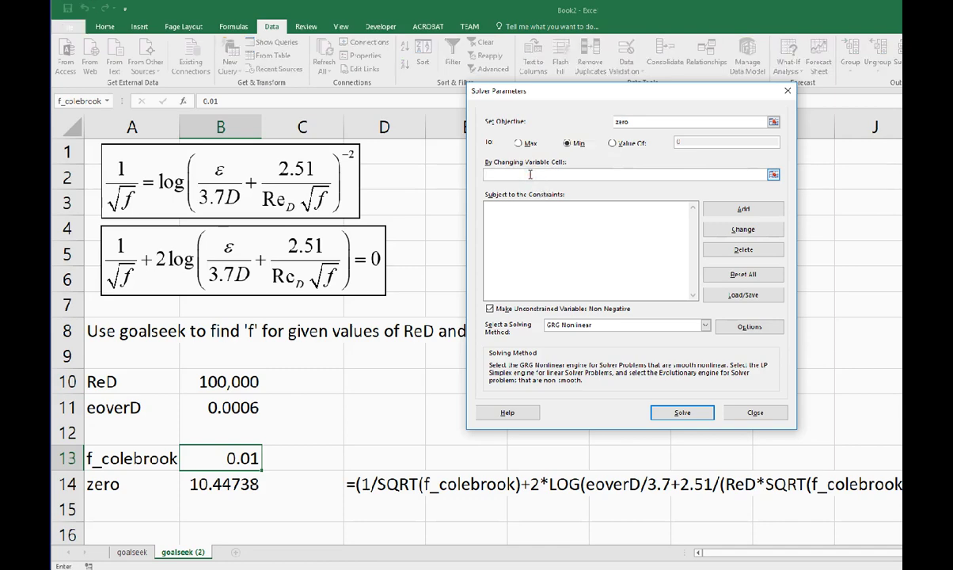
text(f_colebrook)
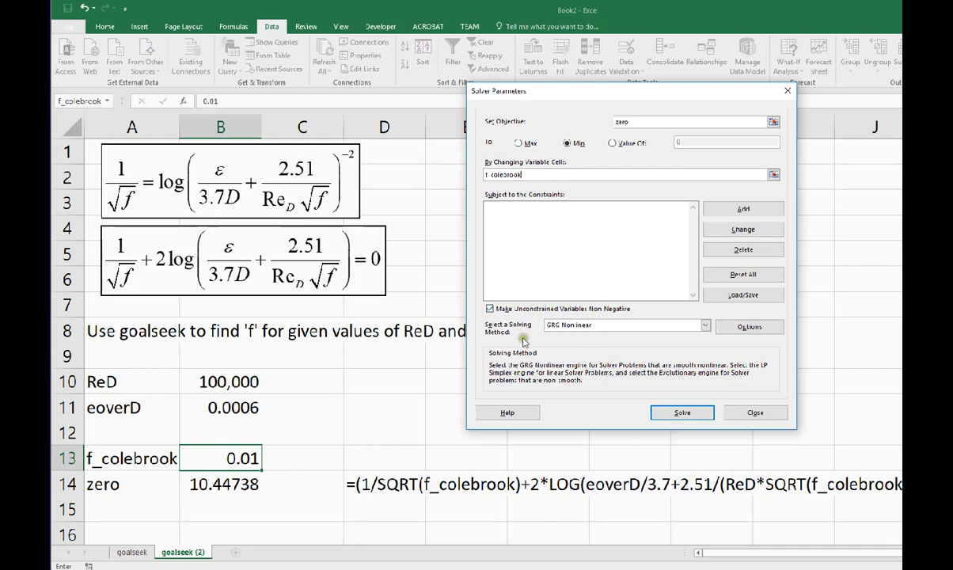
- Solve the model with GRG Nonlinear and keep the Solver solution
click(683, 414)
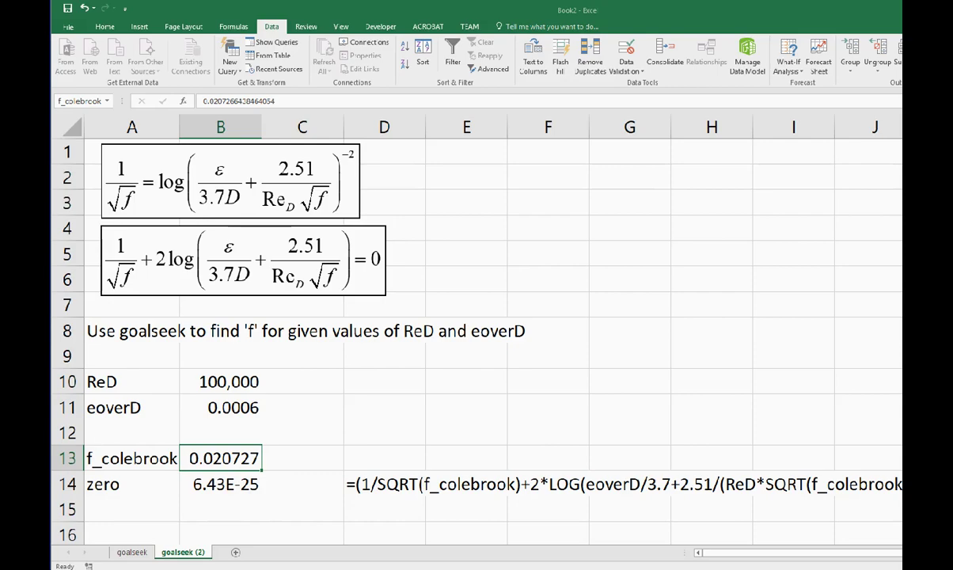
drag(485, 219, 808, 179)
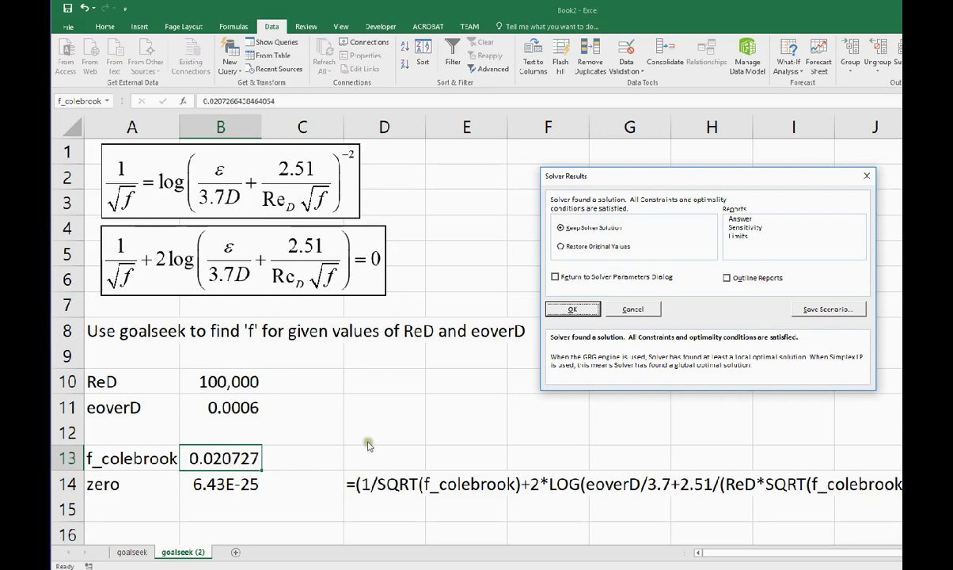
click(585, 312)
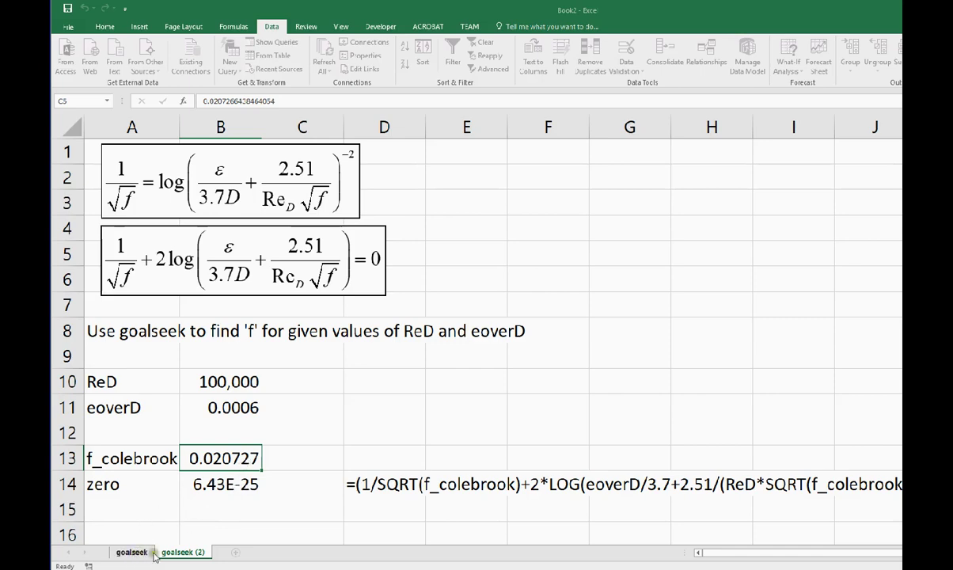
right_click(198, 551)
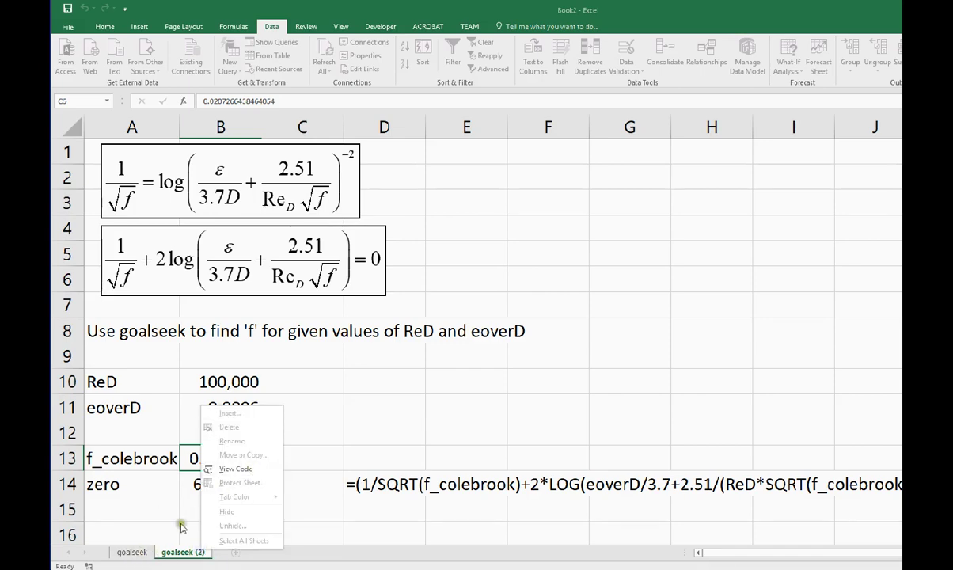
key(Escape)
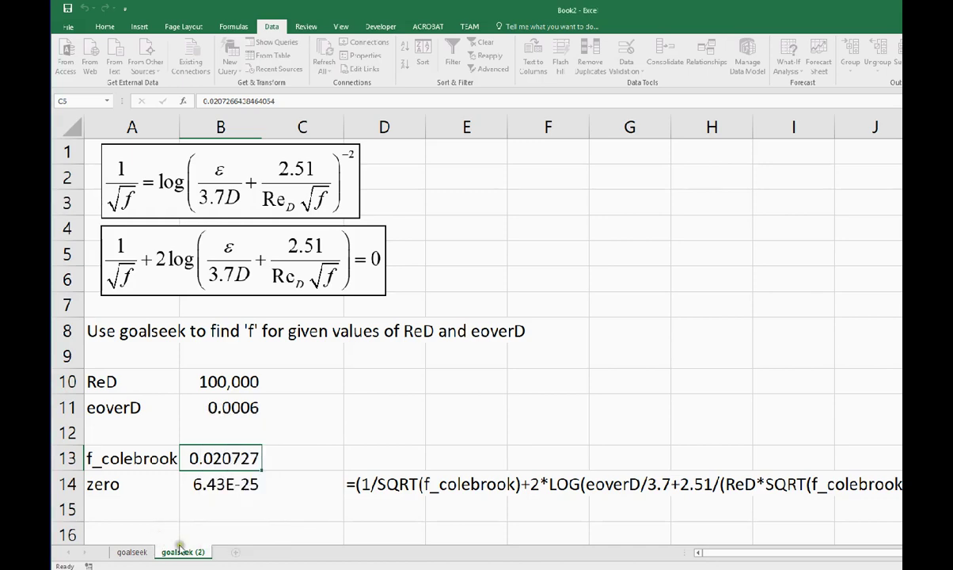
right_click(180, 552)
click(319, 527)
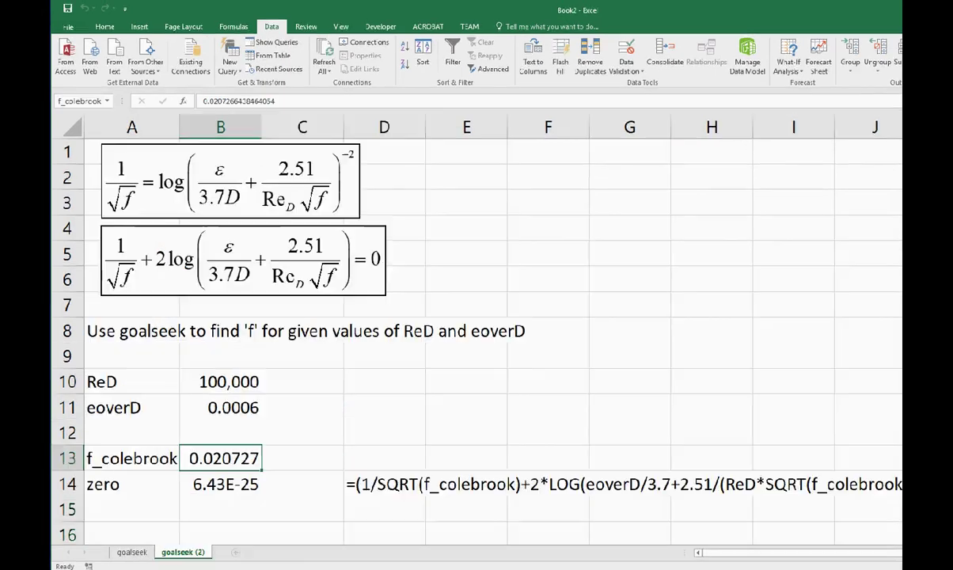
click(198, 510)
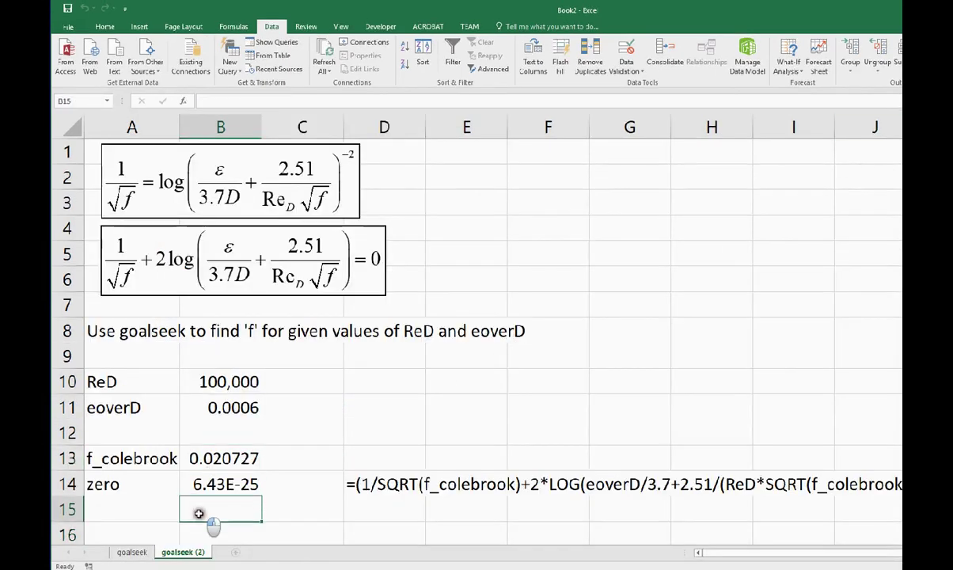
click(215, 455)
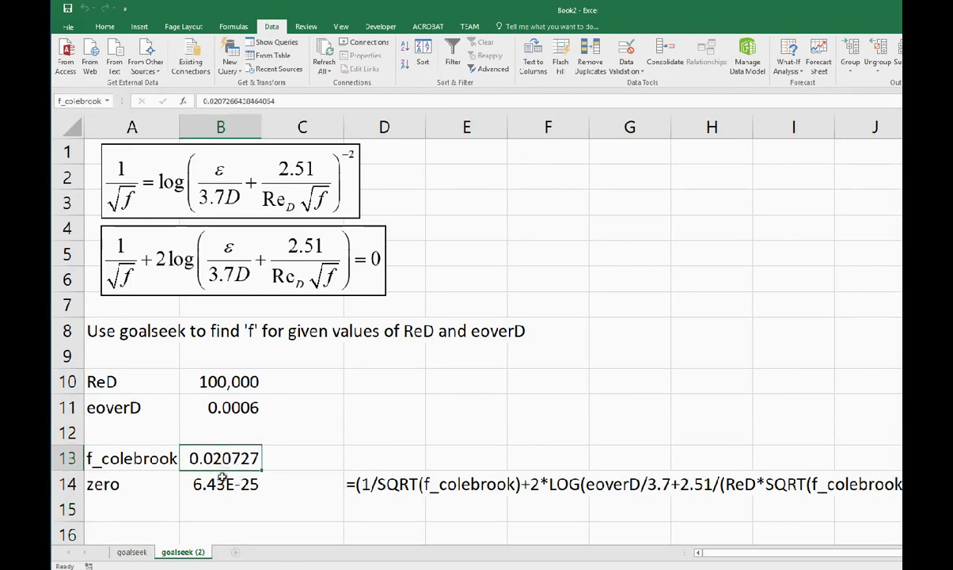
click(222, 484)
- Rename the goalseek (2) sheet as solver(1)
right_click(184, 551)
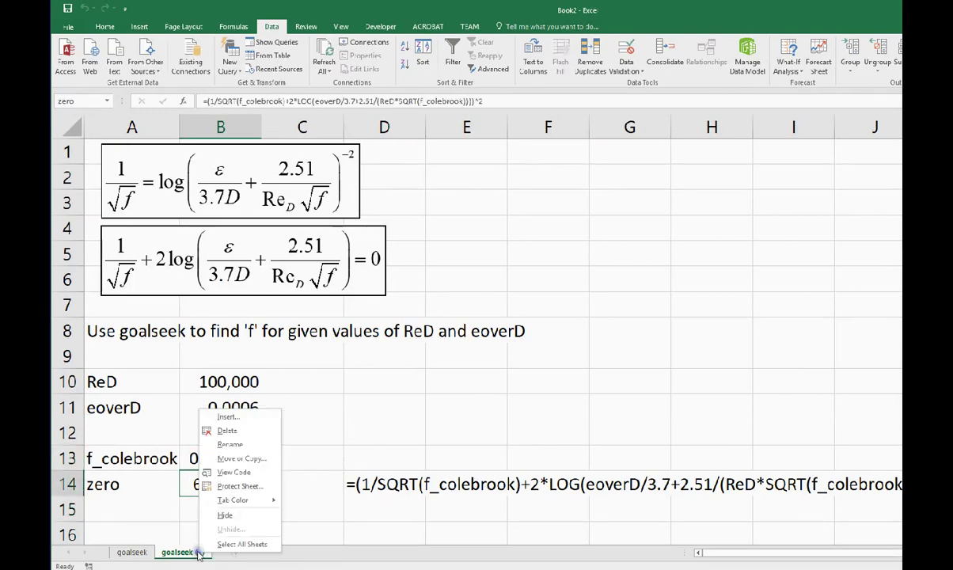
click(246, 446)
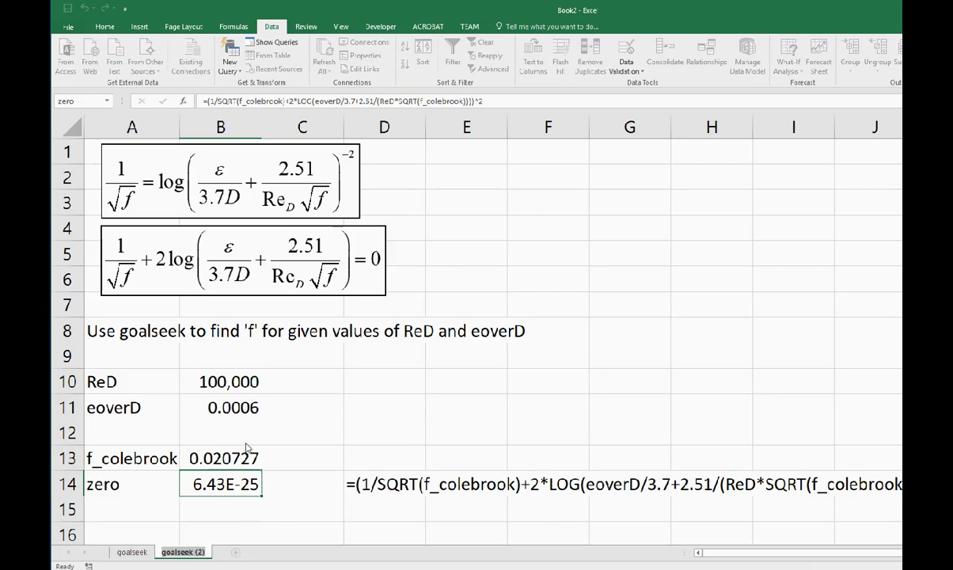
text(solver(1)
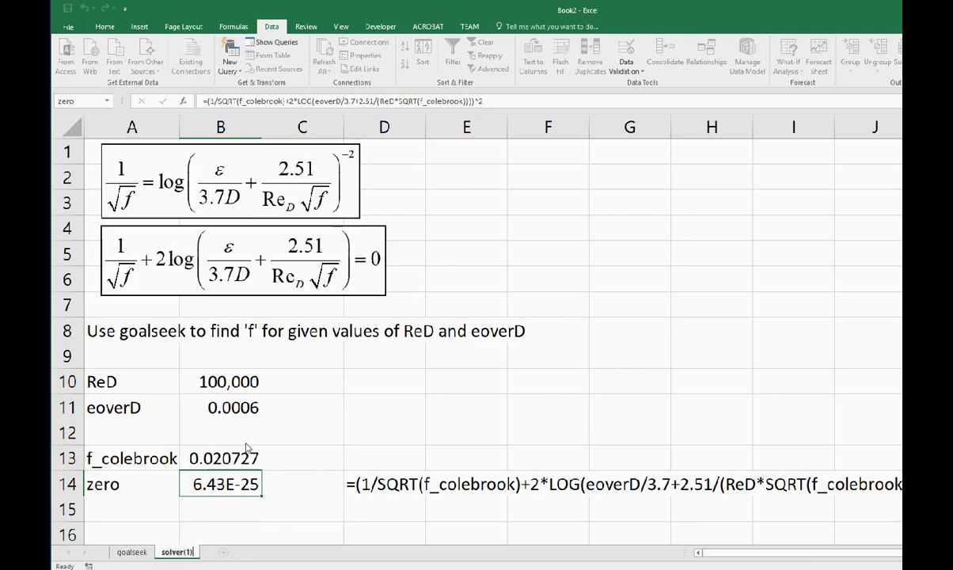
key(Return)
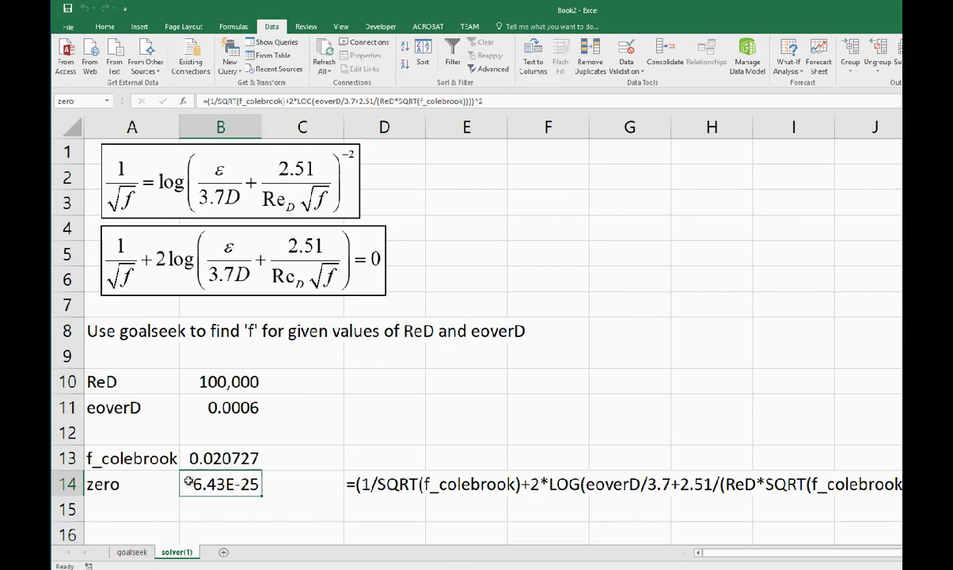
- Compare the f_colebrook and zero results on the goalseek sheet with those on the solver(1) sheet
click(131, 551)
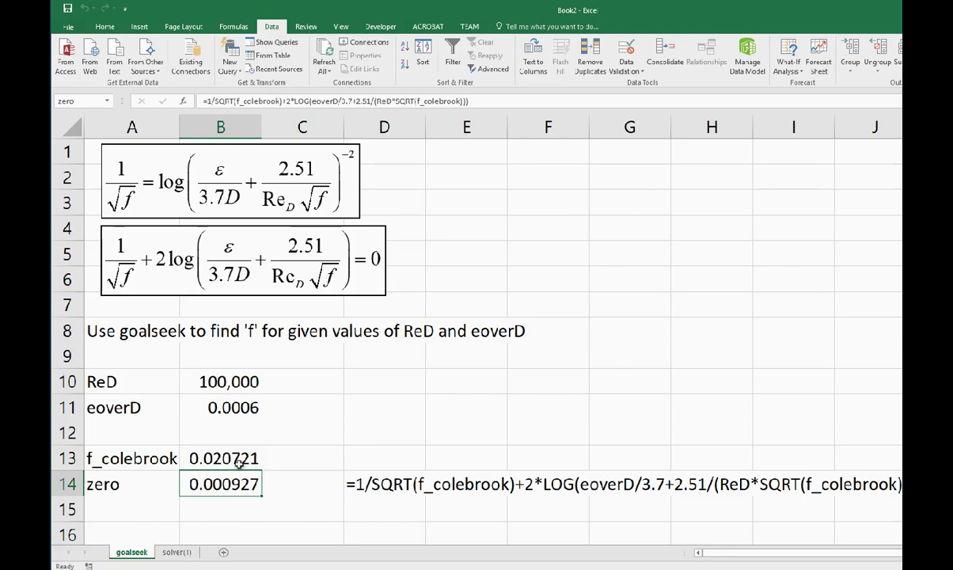
click(178, 552)
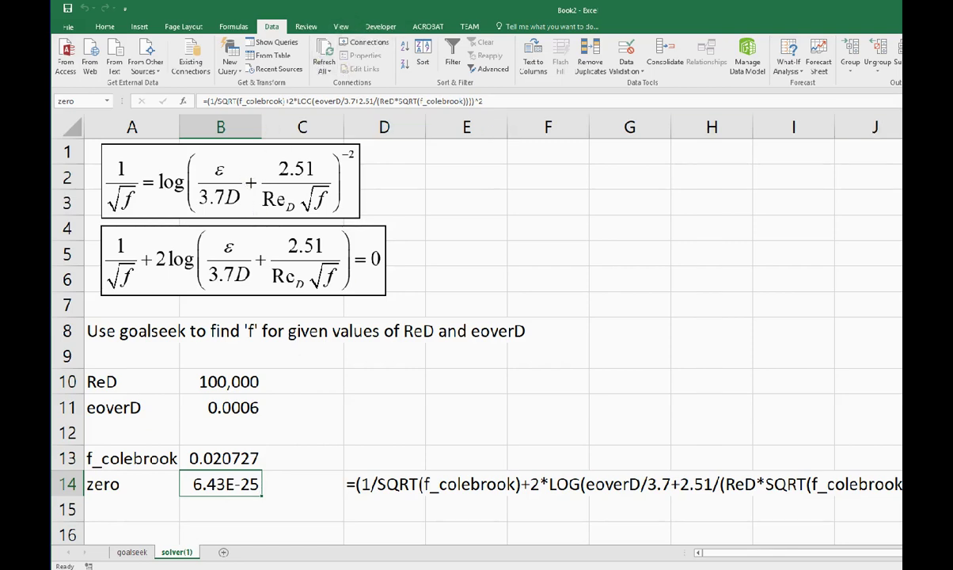
- Review Solver's All Methods and GRG Nonlinear option settings, leaving them and the Solver parameters unchanged
click(941, 49)
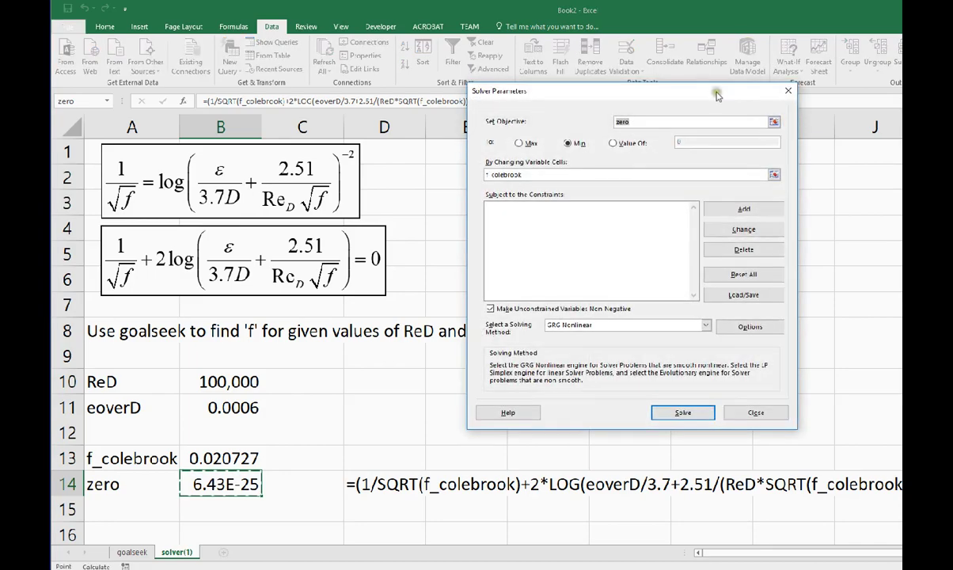
drag(714, 90, 495, 85)
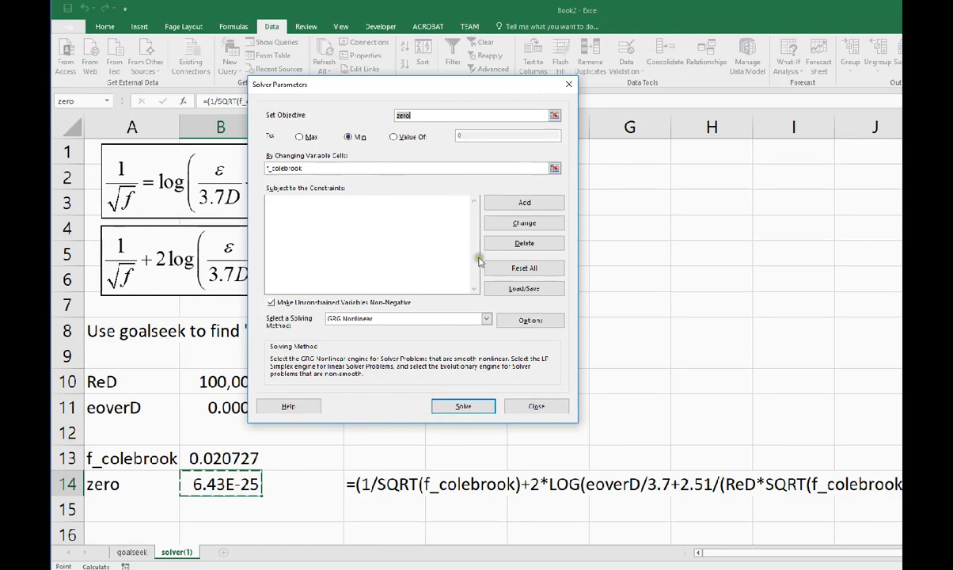
click(530, 320)
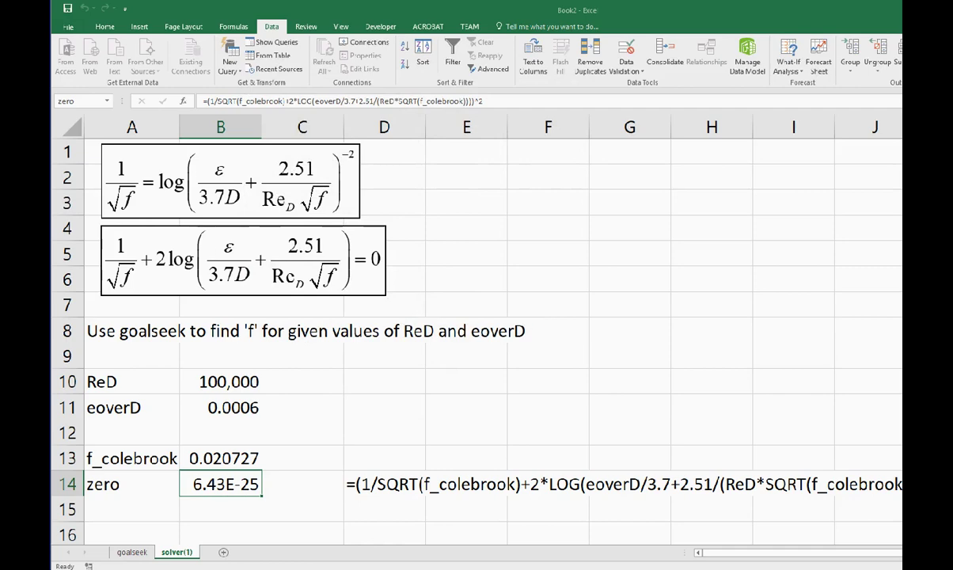
drag(262, 155, 395, 149)
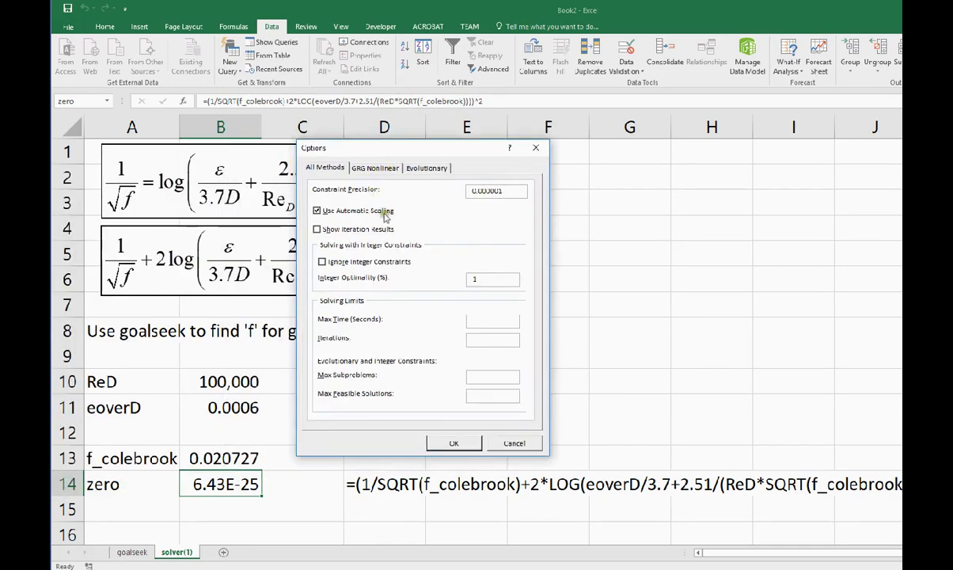
click(377, 168)
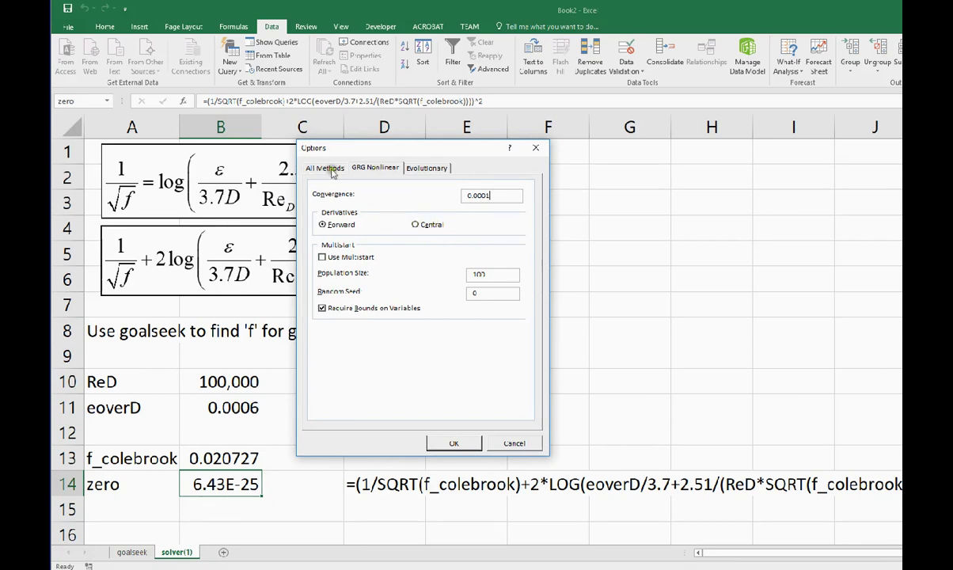
click(515, 445)
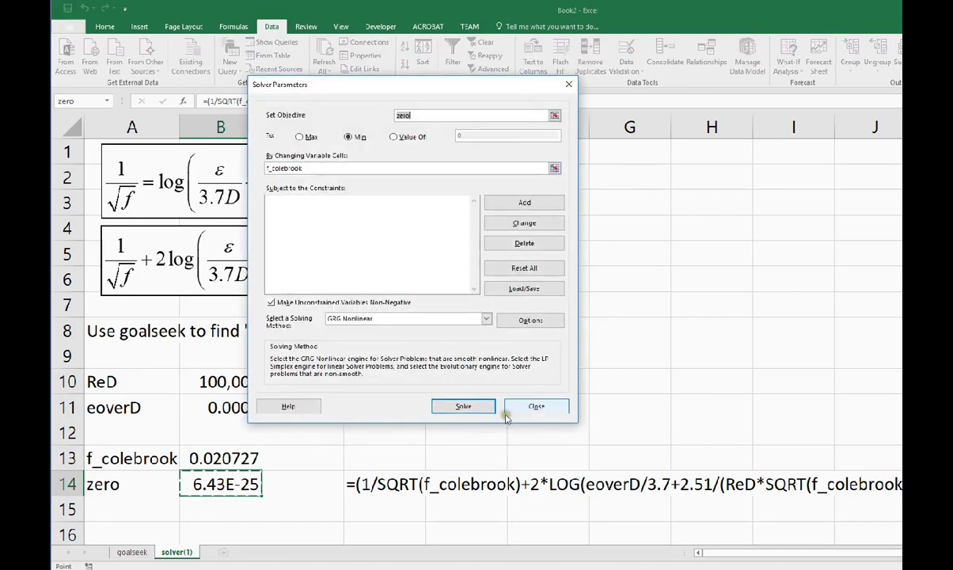
click(536, 406)
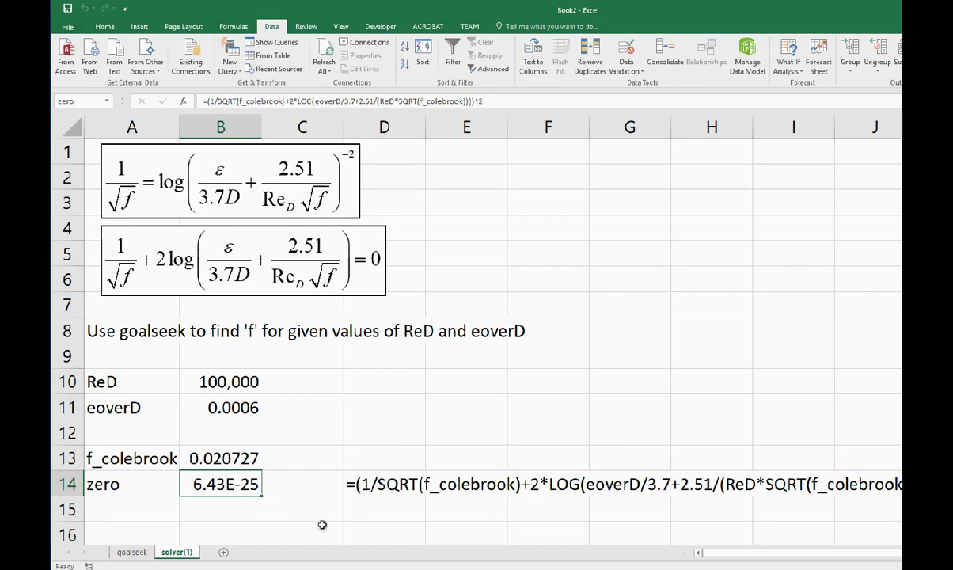
- Create a copy of the solver(1) sheet at the end of the workbook
right_click(189, 549)
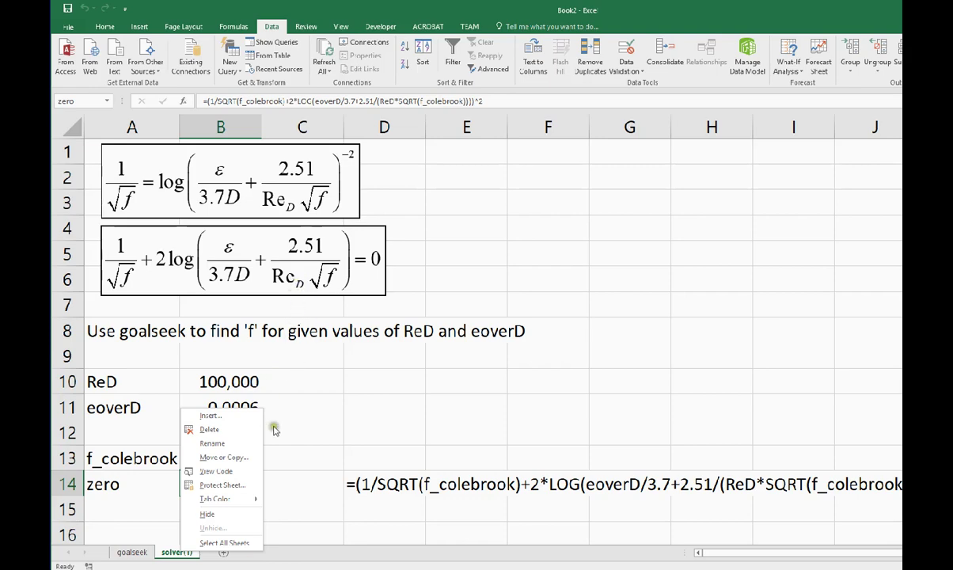
right_click(171, 551)
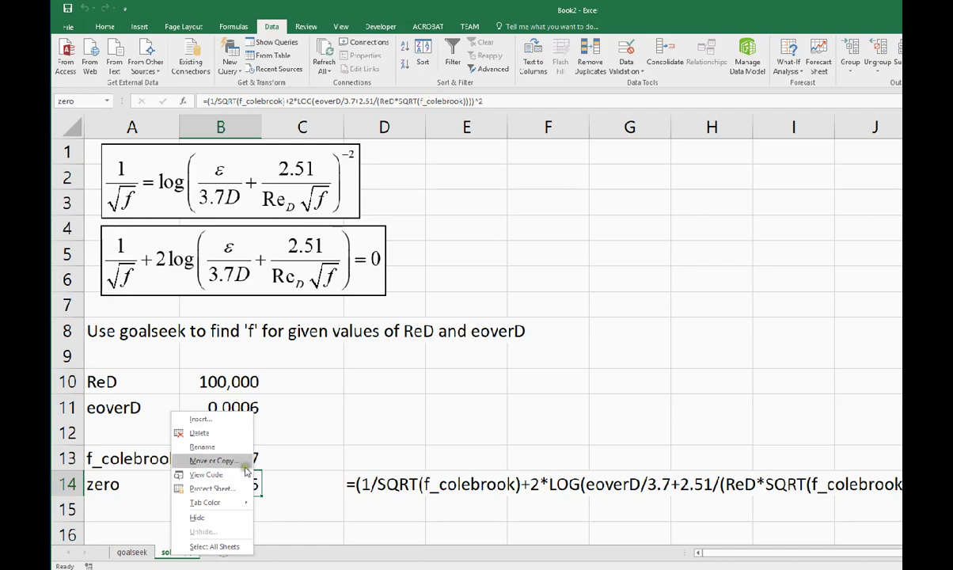
click(246, 465)
click(206, 460)
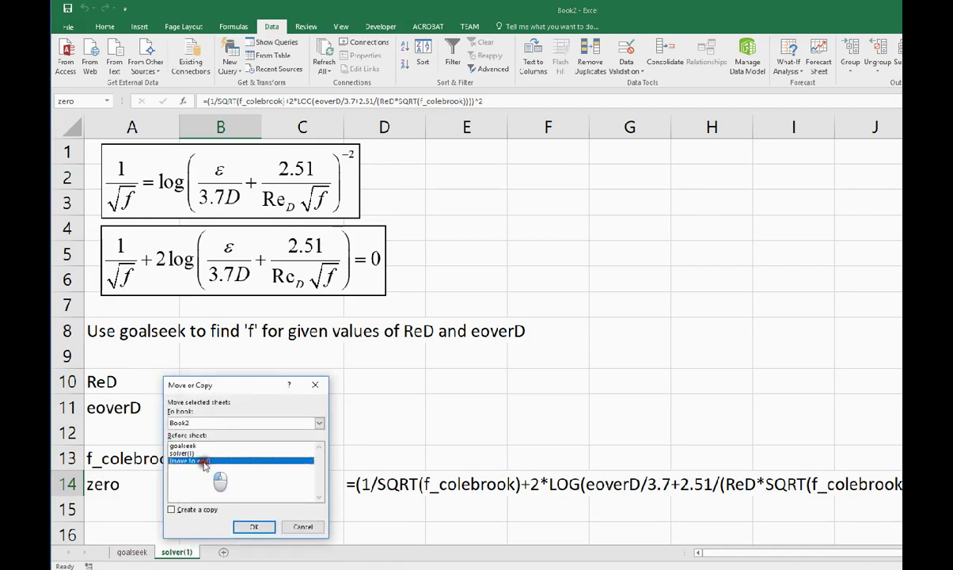
click(173, 511)
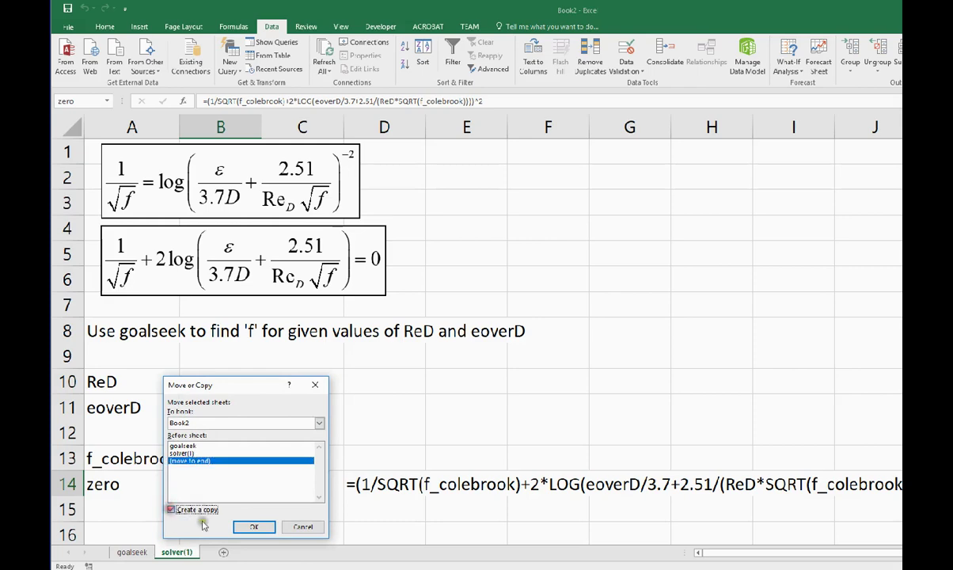
click(258, 526)
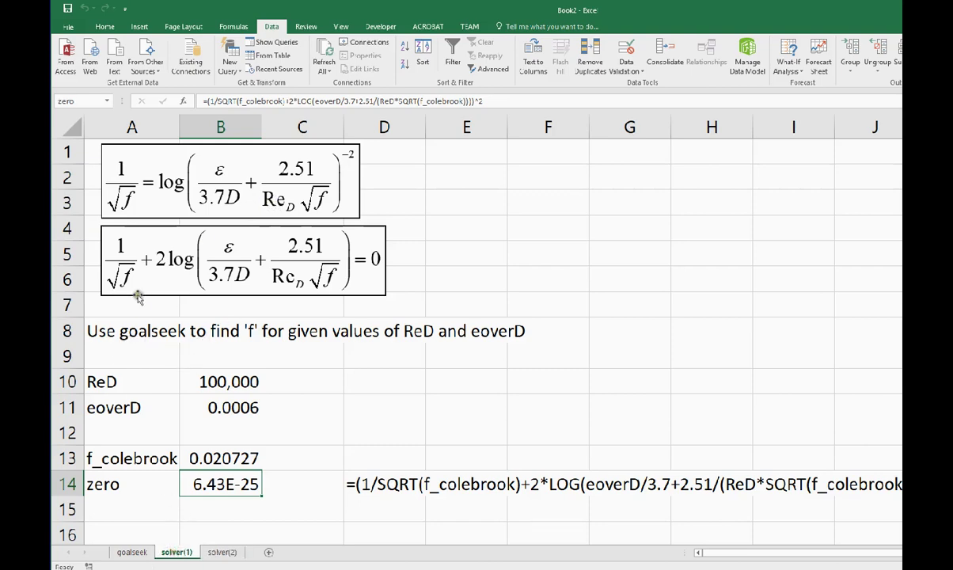
- On the solver(1) sheet, change the note in A8 to "Use solver to find 'f' for given values of ReD and eoverD"
click(137, 343)
double_click(137, 334)
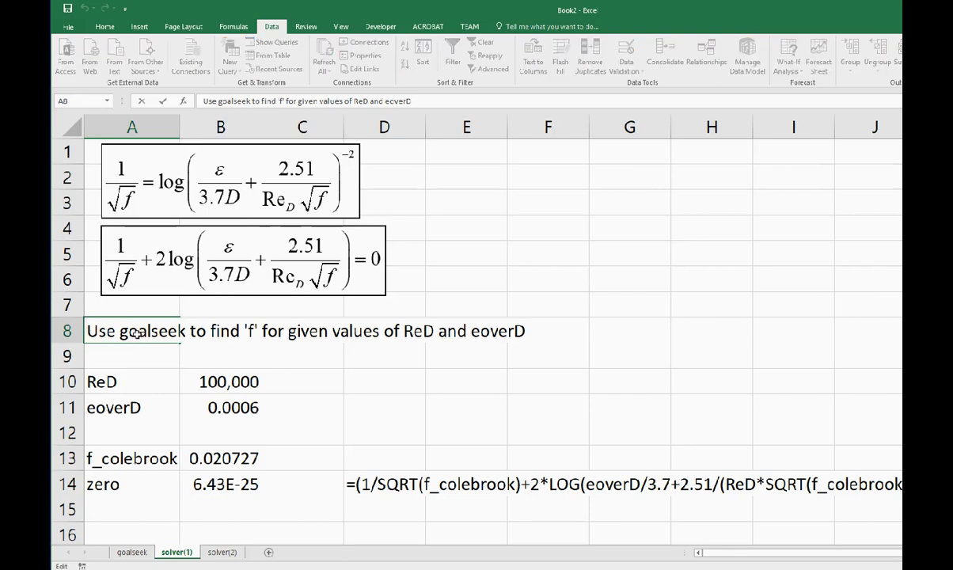
key(Escape)
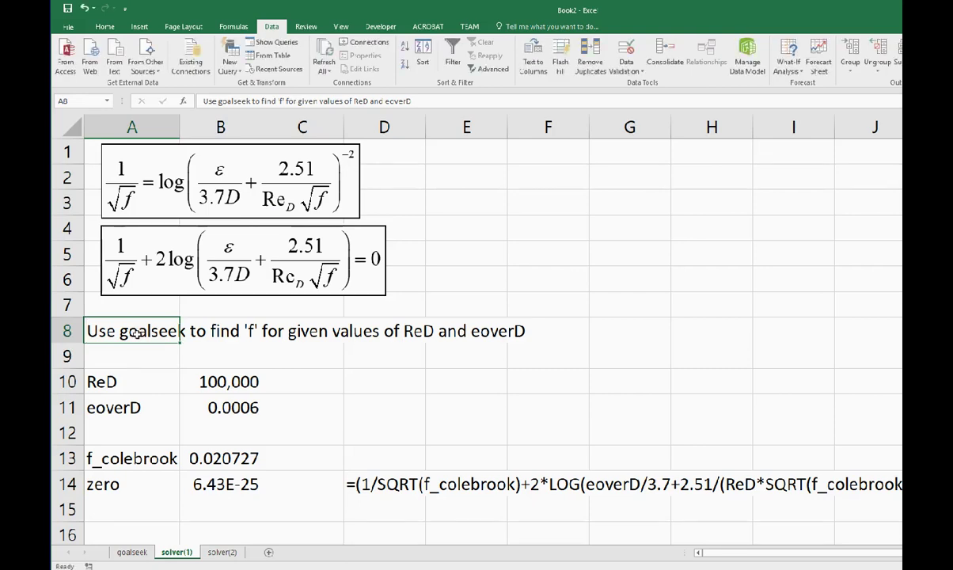
double_click(137, 334)
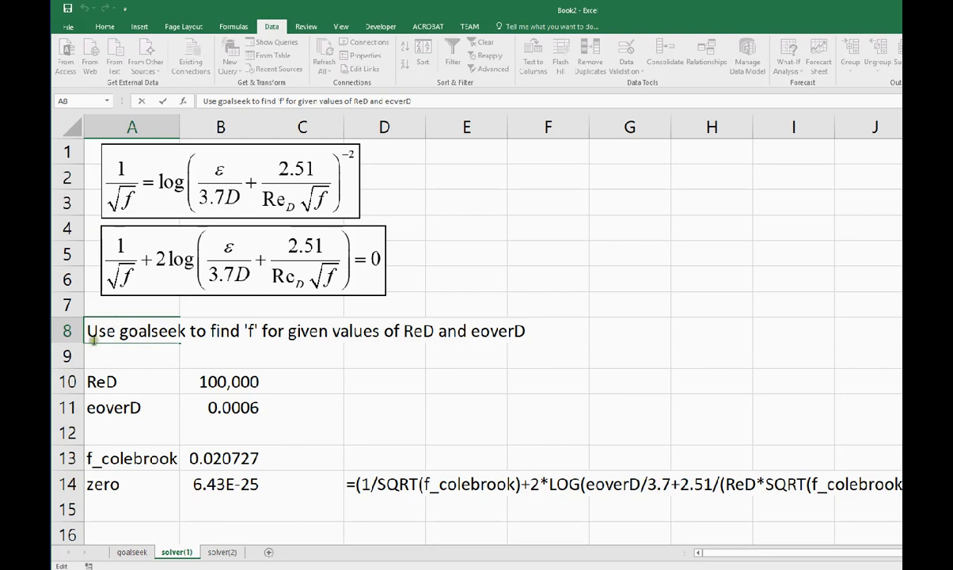
drag(121, 333, 187, 334)
text(solver)
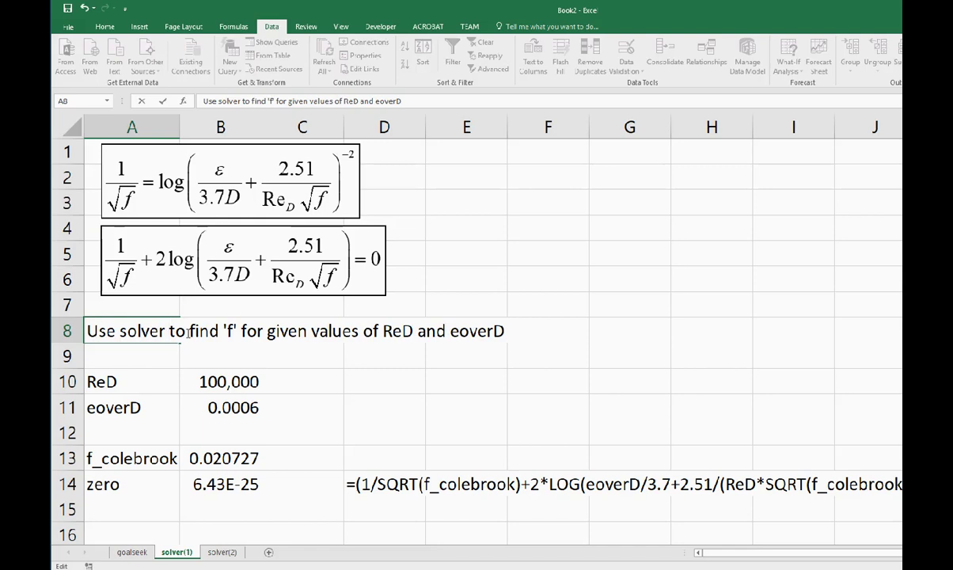
key(Delete)
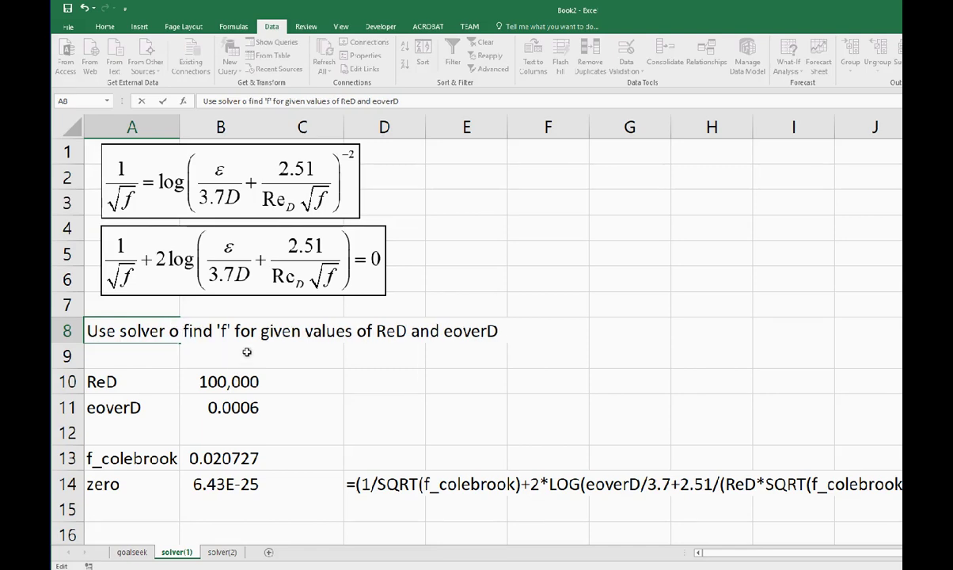
text(t)
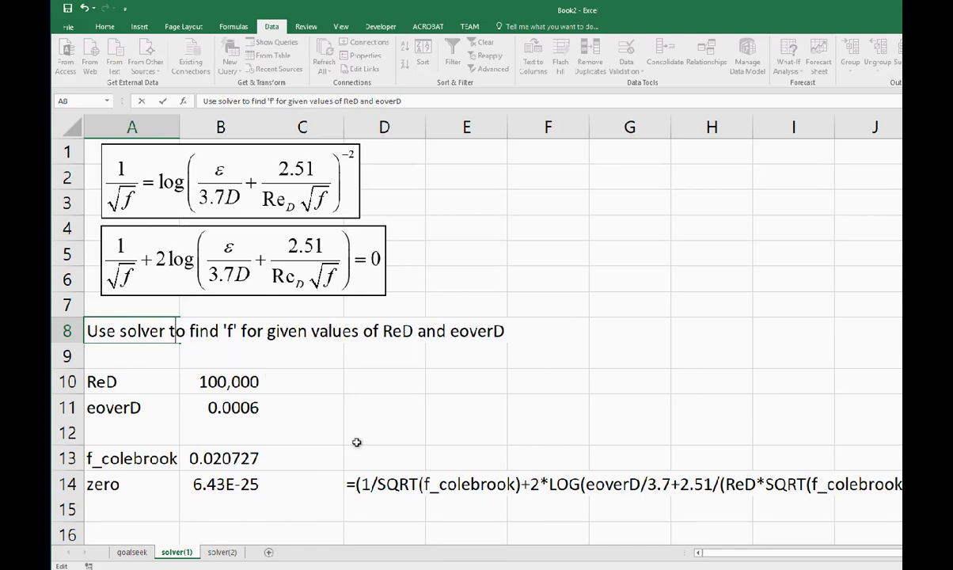
click(336, 524)
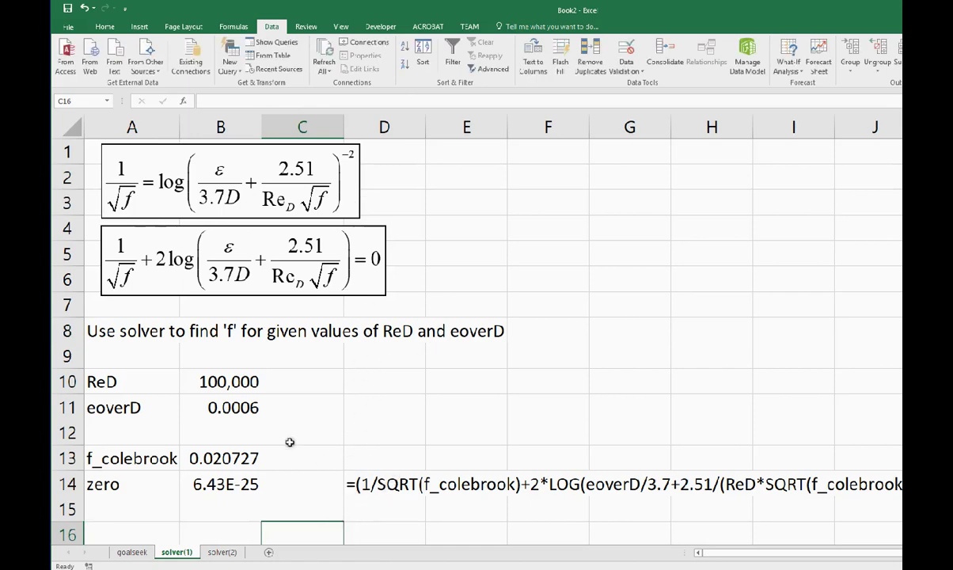
- On the solver(2) sheet, replace the word "goalseek" with "solver" in the A8 note
click(229, 554)
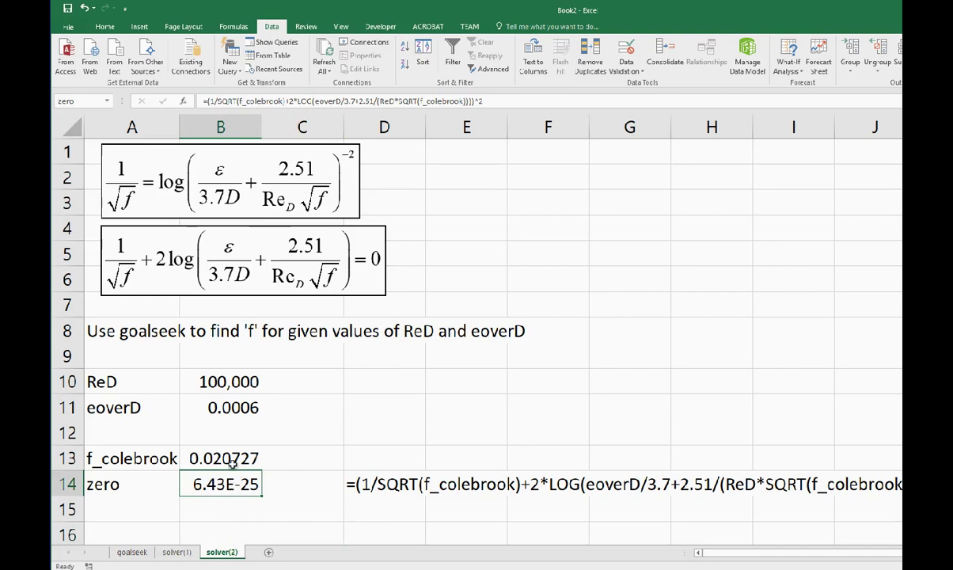
click(104, 331)
double_click(104, 331)
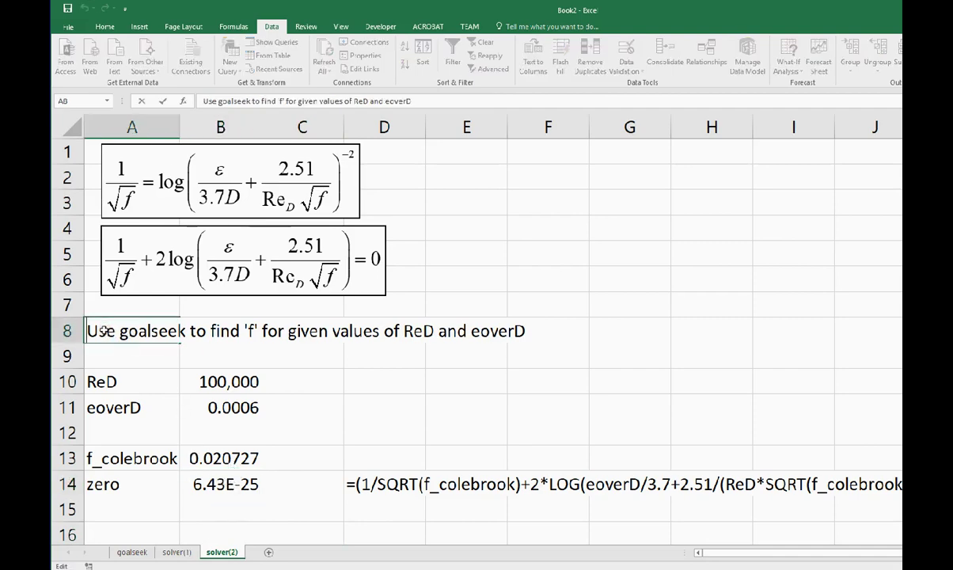
key(shift+Right)
key(shift+Right)
key(shift+Right)
key(shift+Right)
key(shift+Right)
key(shift+Right)
key(shift+Right)
key(shift+Right)
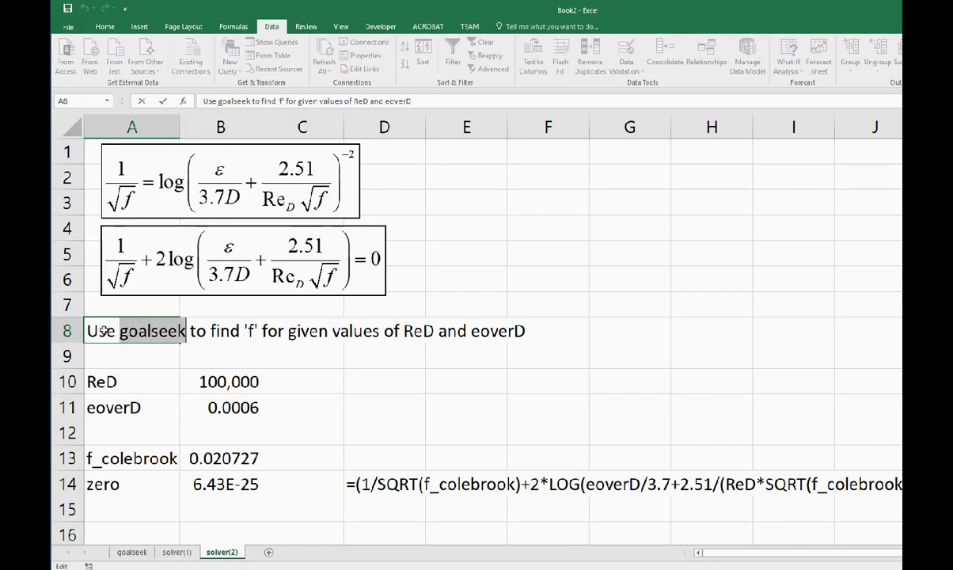
text(solver)
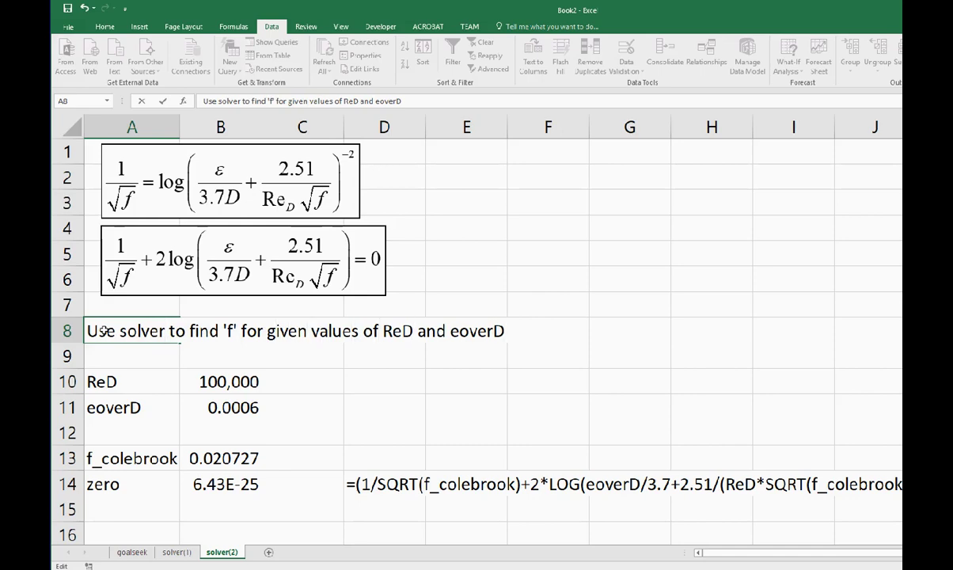
- Extend the A8 note to read "Use solver to find 'f' for many given values of ReD and one value of eoverD"
text(many )
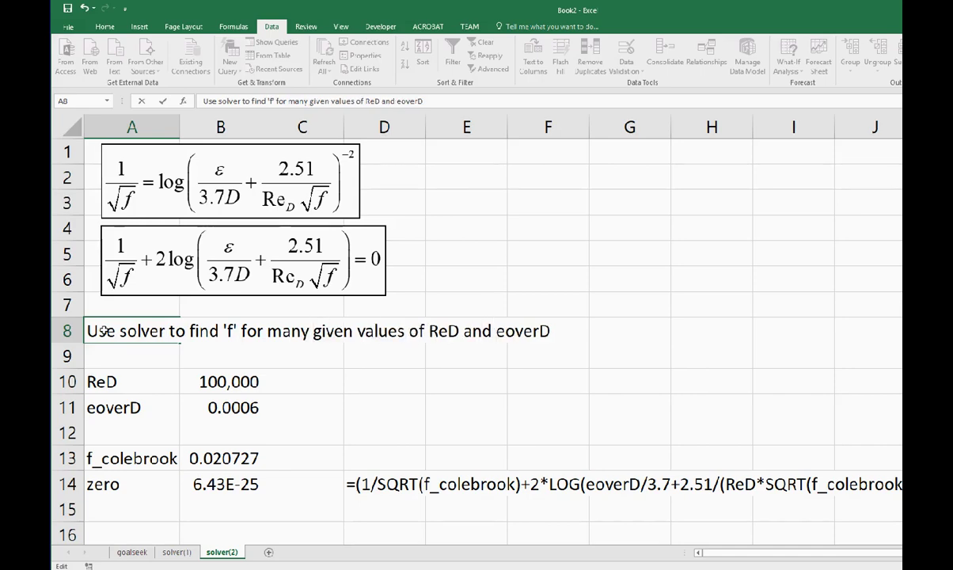
text(one value )
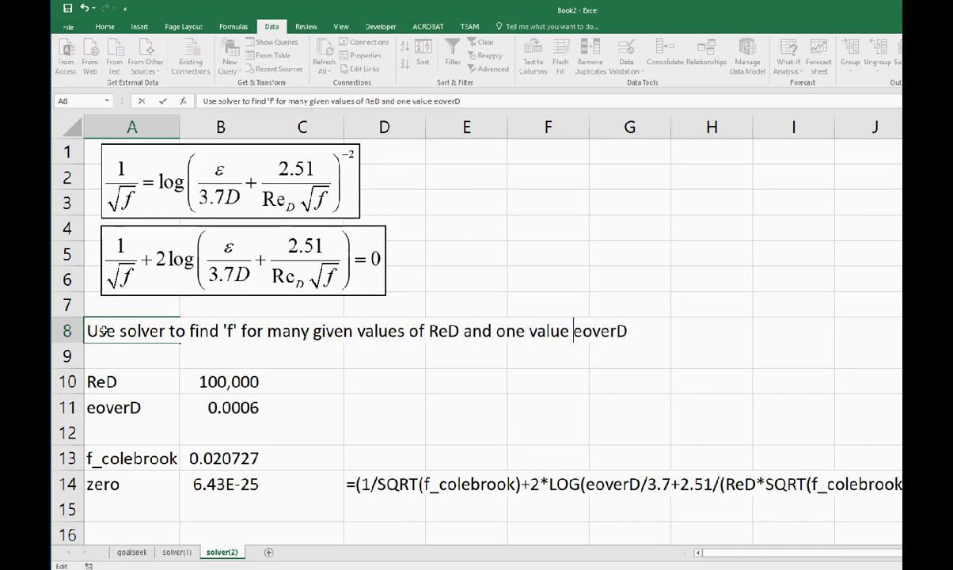
text(of)
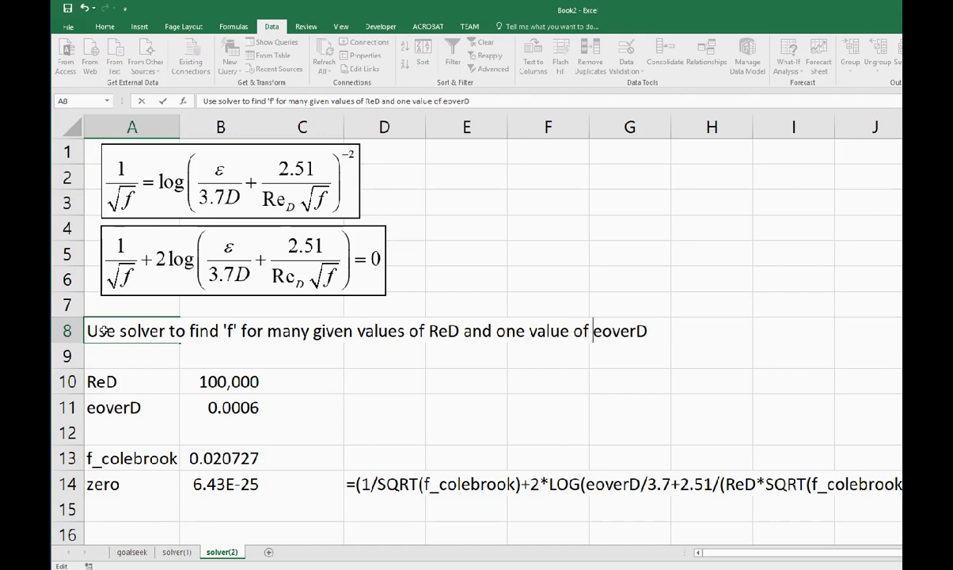
key(Return)
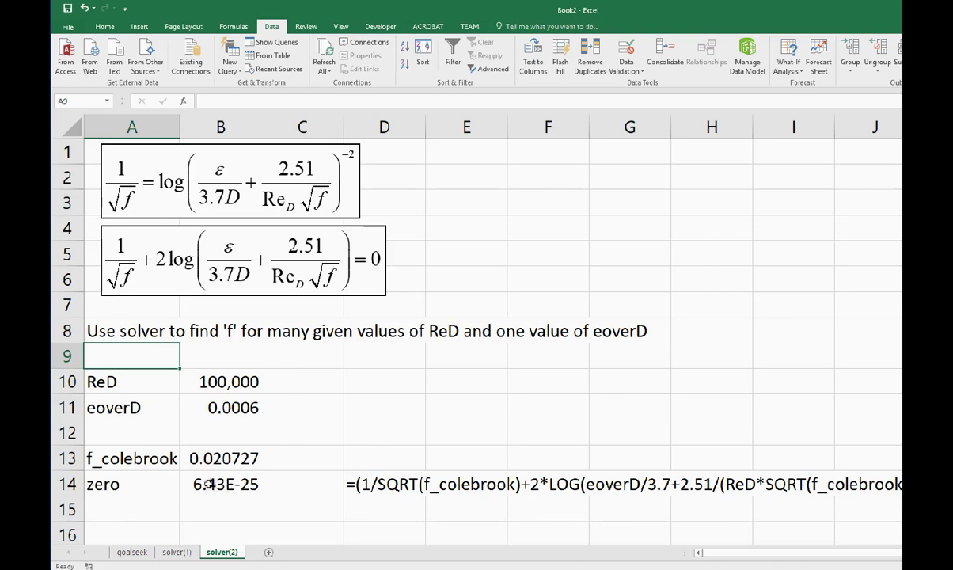
- Rearrange the results into columns, with the f_colebrook label and value in B13:B14 and the zero label and formula in C13:C14
click(213, 484)
drag(239, 495, 315, 494)
click(158, 485)
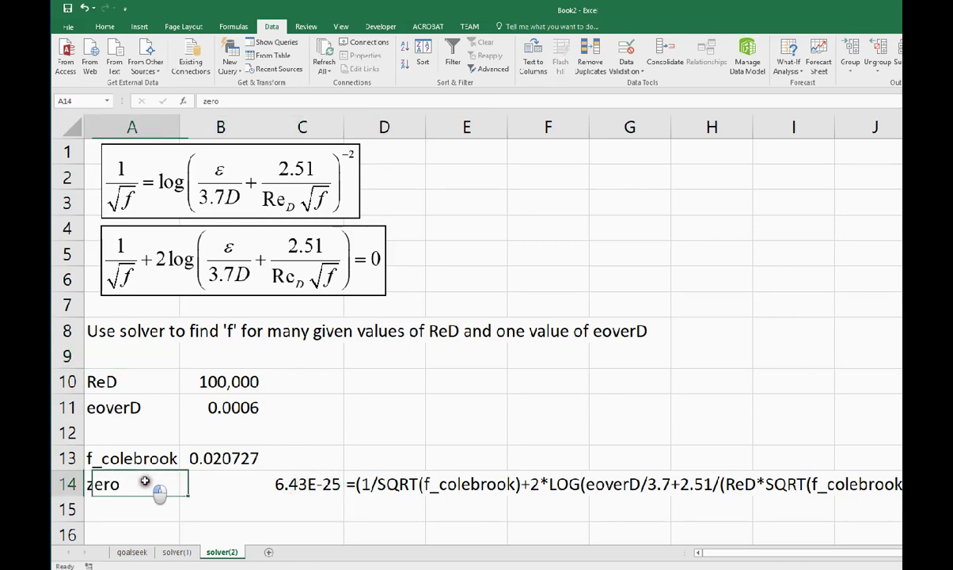
drag(168, 471, 321, 473)
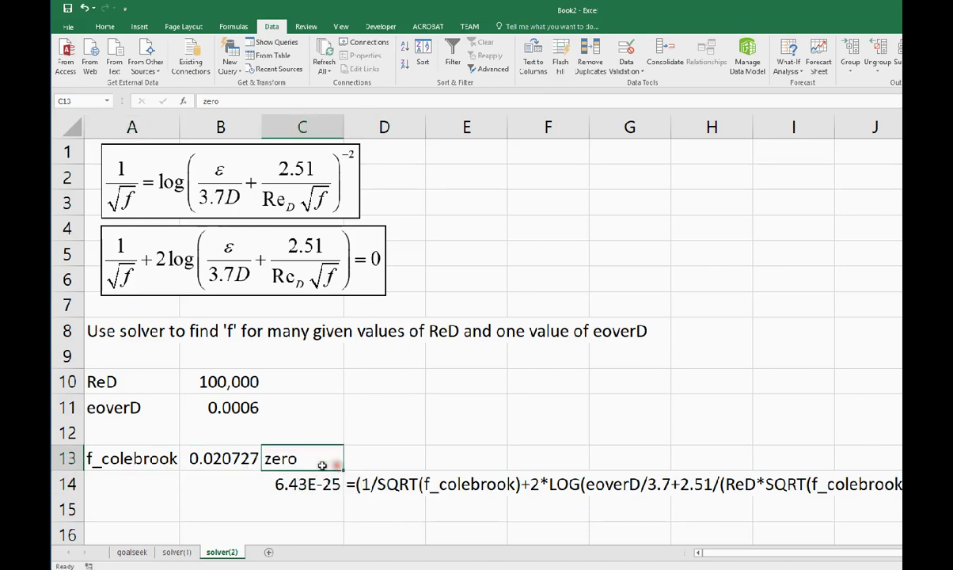
click(221, 465)
drag(218, 470, 218, 484)
click(165, 465)
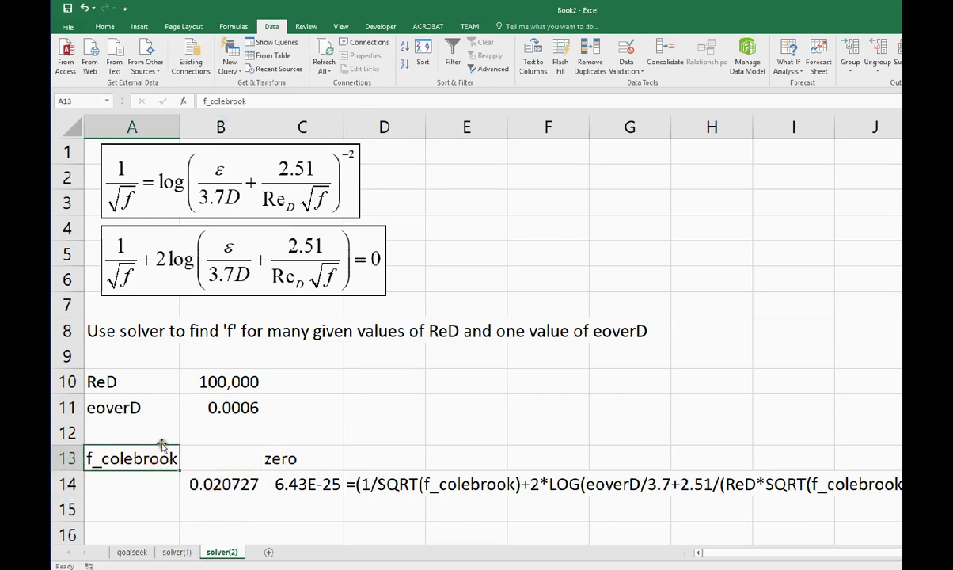
drag(162, 443, 212, 453)
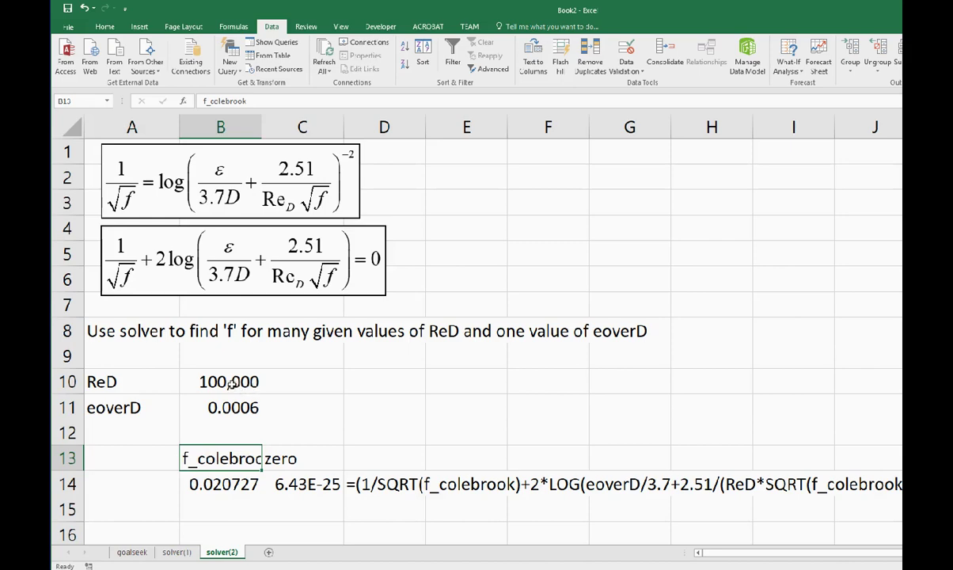
- Add the column heading "ReD" in A13, beside the f_colebrook heading
click(137, 467)
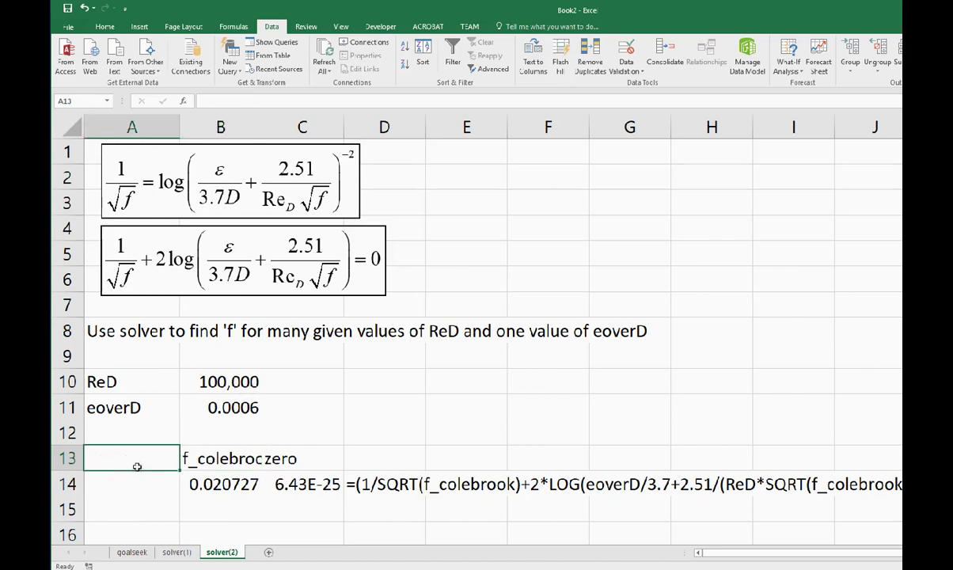
text(ReD)
key(Return)
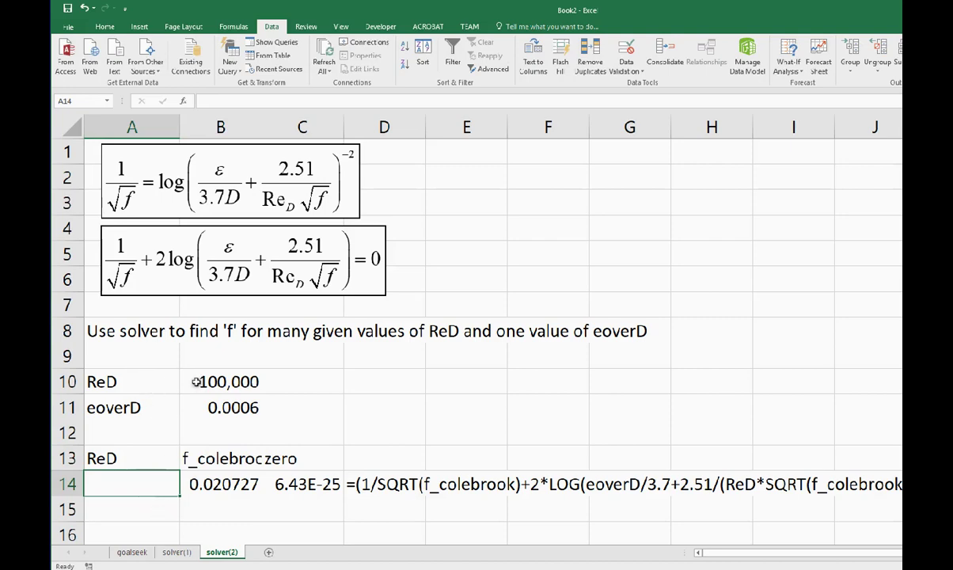
- Delete the original ReD row 10 and widen column B to fit the f_colebrook heading
right_click(68, 381)
click(127, 475)
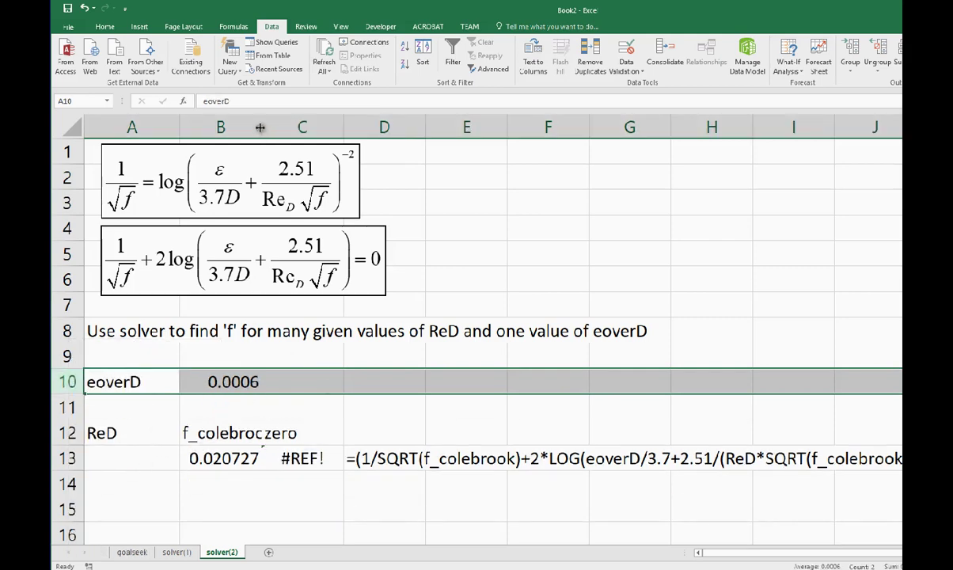
drag(260, 128, 281, 129)
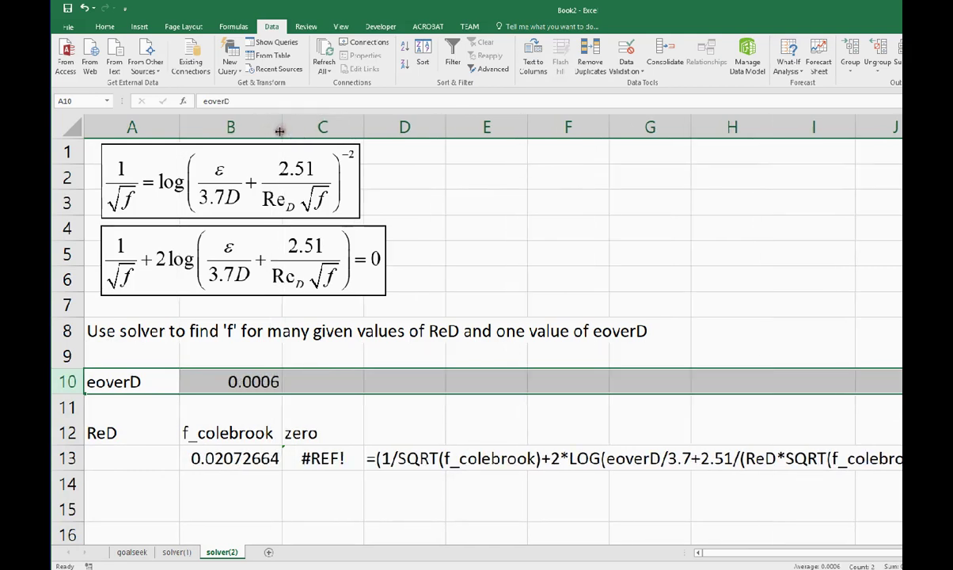
- Enter the ReD values 2300, 3000 and 4000 in A13:A15, and extend the series in steps of 1000 to 10000 in A21
click(105, 455)
text(2)
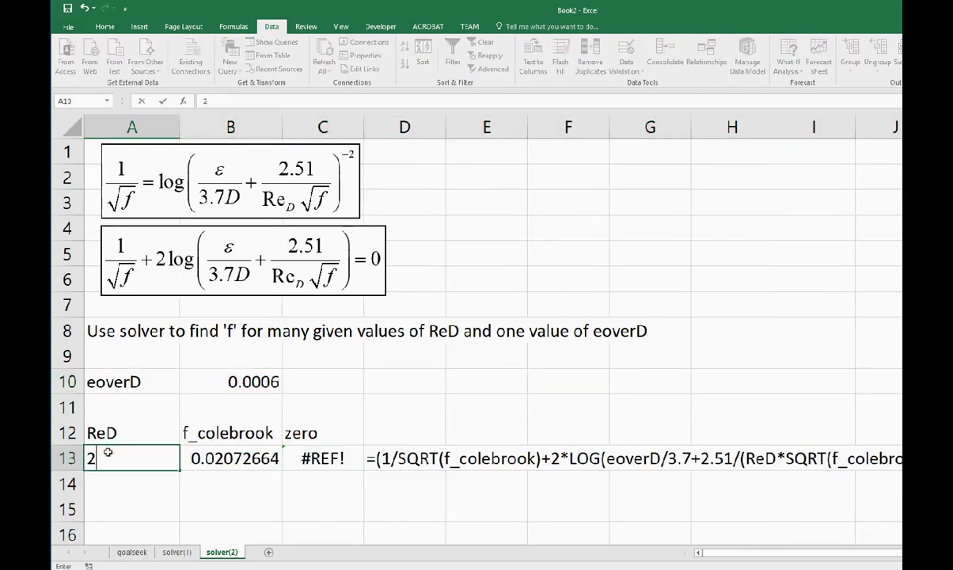
text(300)
key(Return)
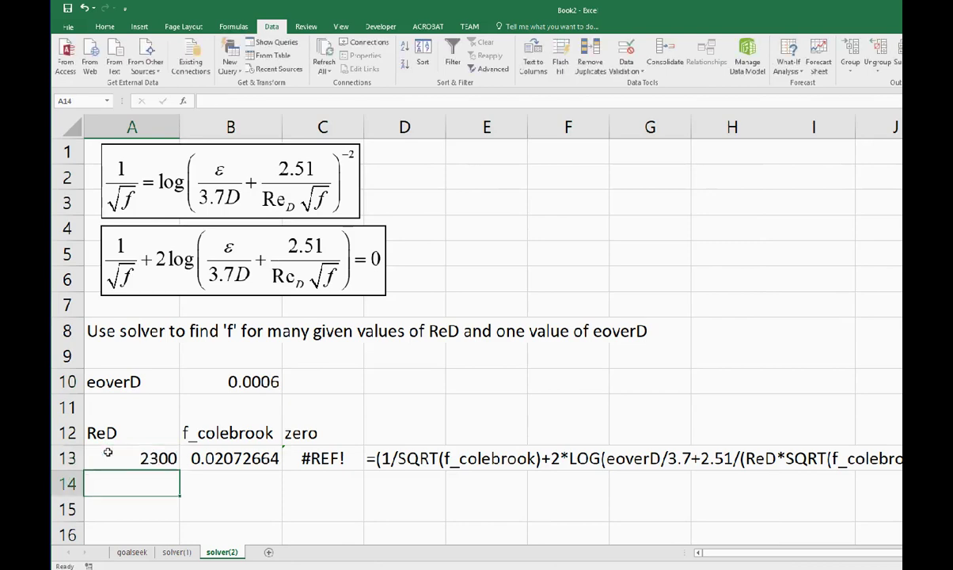
text(3000)
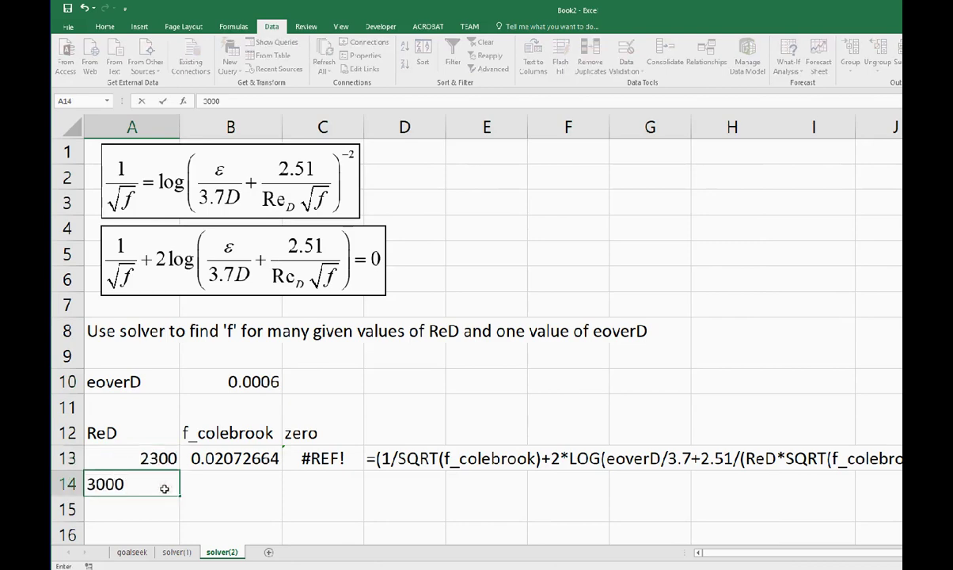
key(Return)
text(4000)
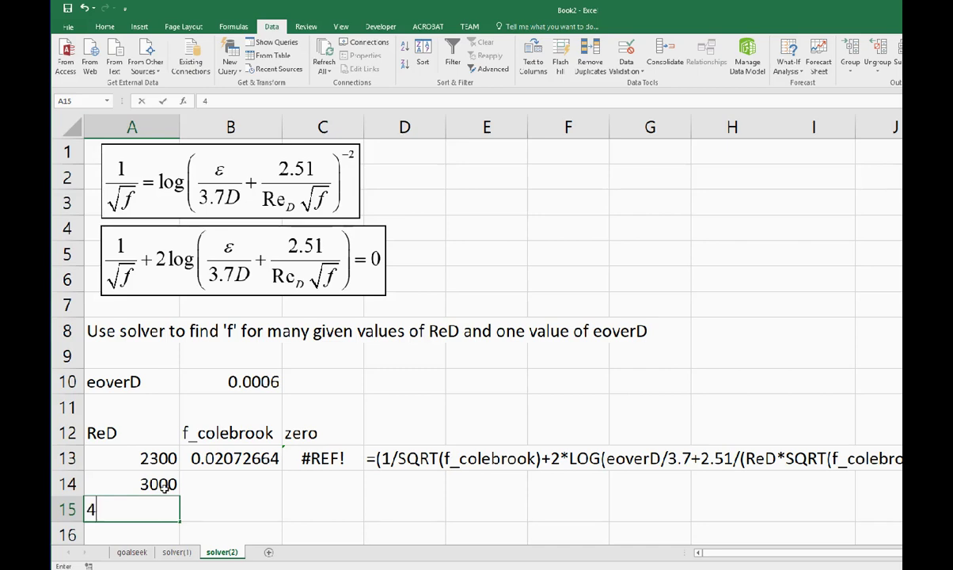
key(ctrl+Return)
key(Return)
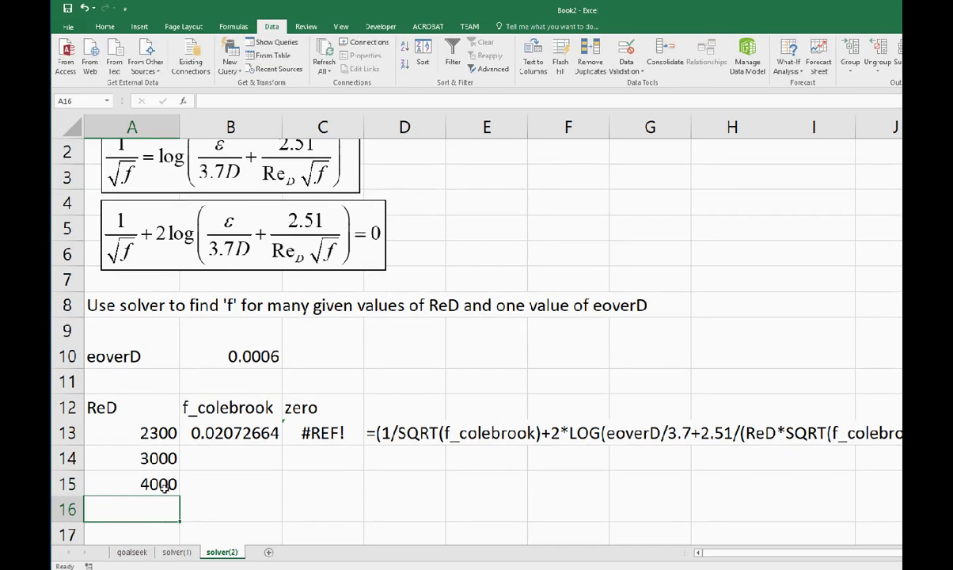
mouse_move(174, 461)
mouse_down()
mouse_move(186, 513)
mouse_move(186, 472)
mouse_up()
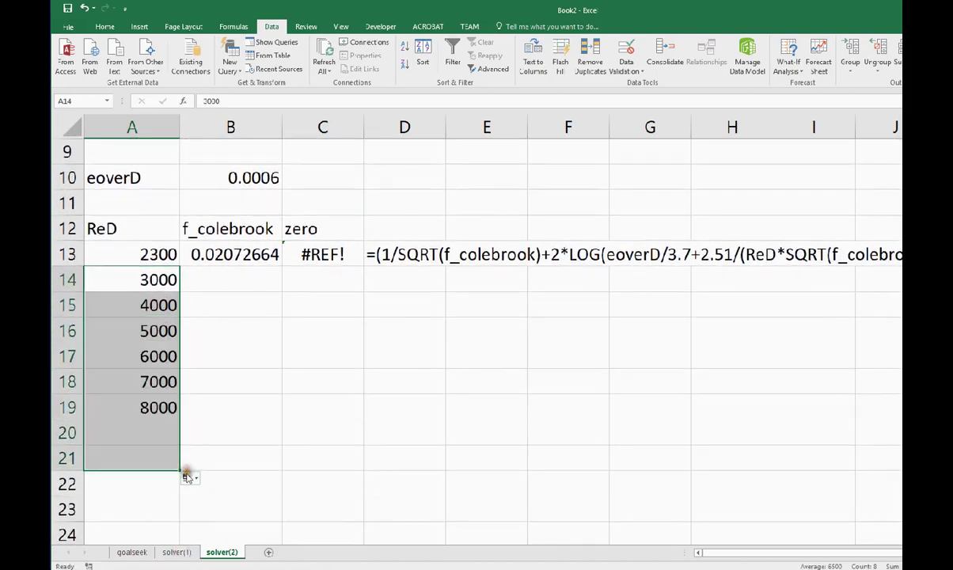
- Enter 20000 in A22 and extend the ReD series in steps of 10000 to 100000 in A30
click(158, 485)
text(20000)
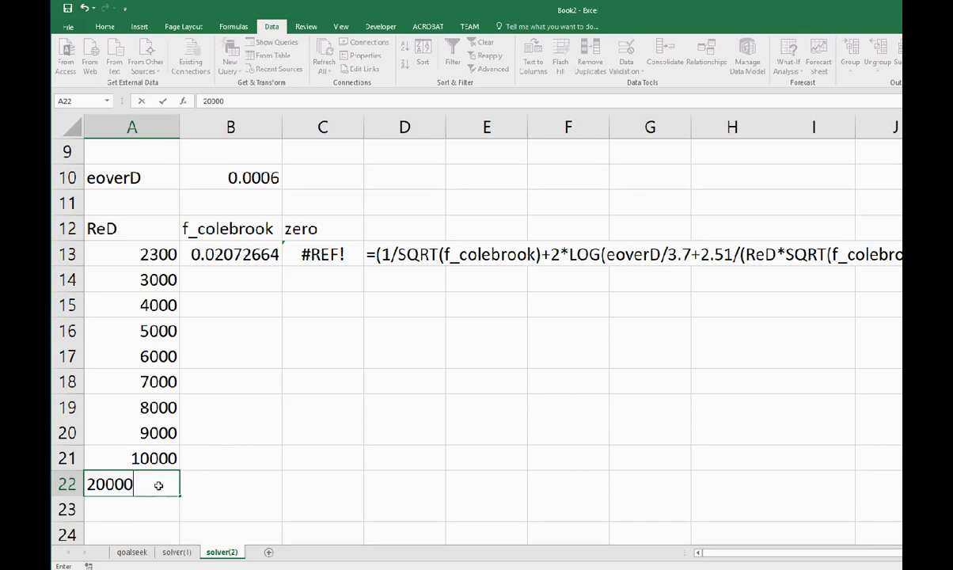
key(Return)
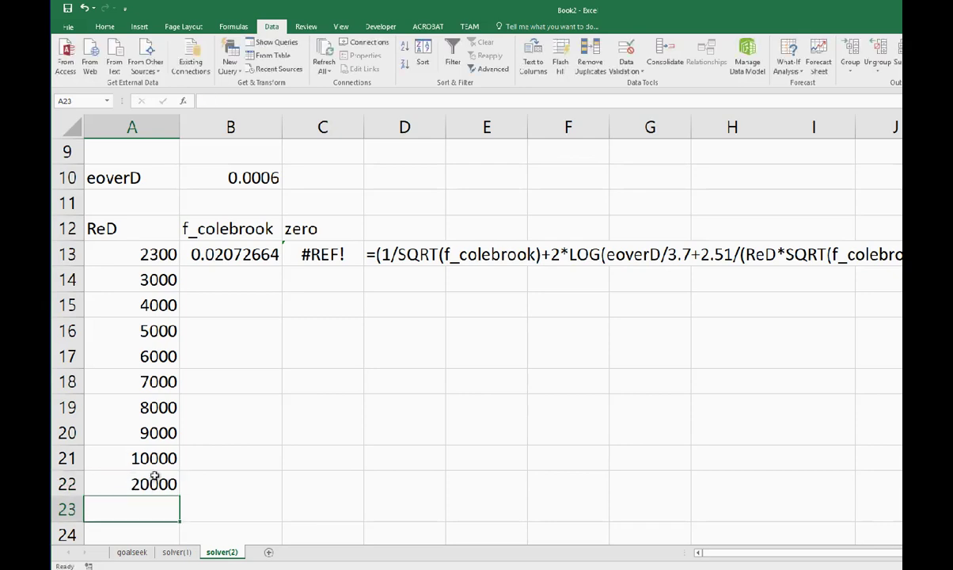
drag(153, 458, 196, 443)
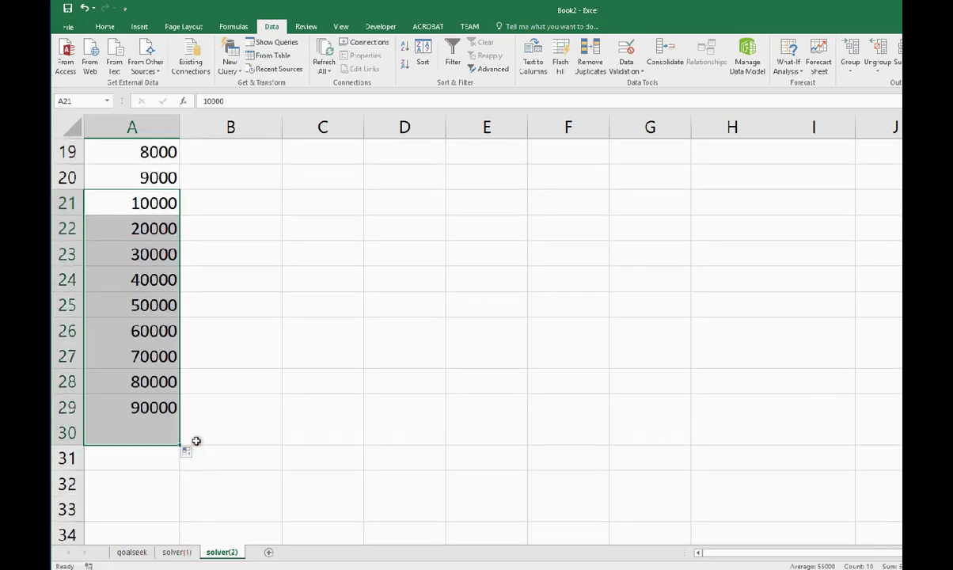
- Enter 200000 in A31 and extend the ReD series in steps of 100000 to 1000000 in A39
click(152, 451)
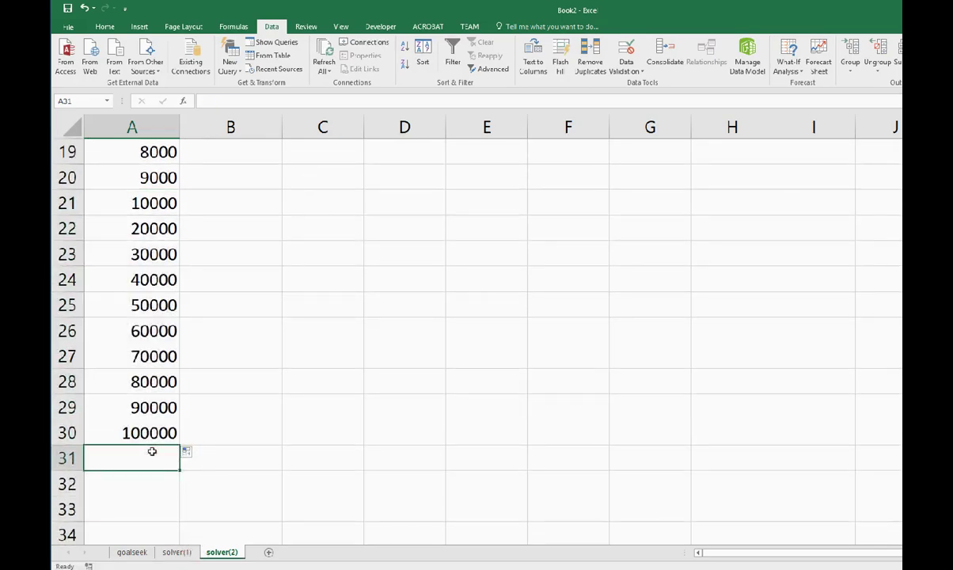
text(200000)
key(Return)
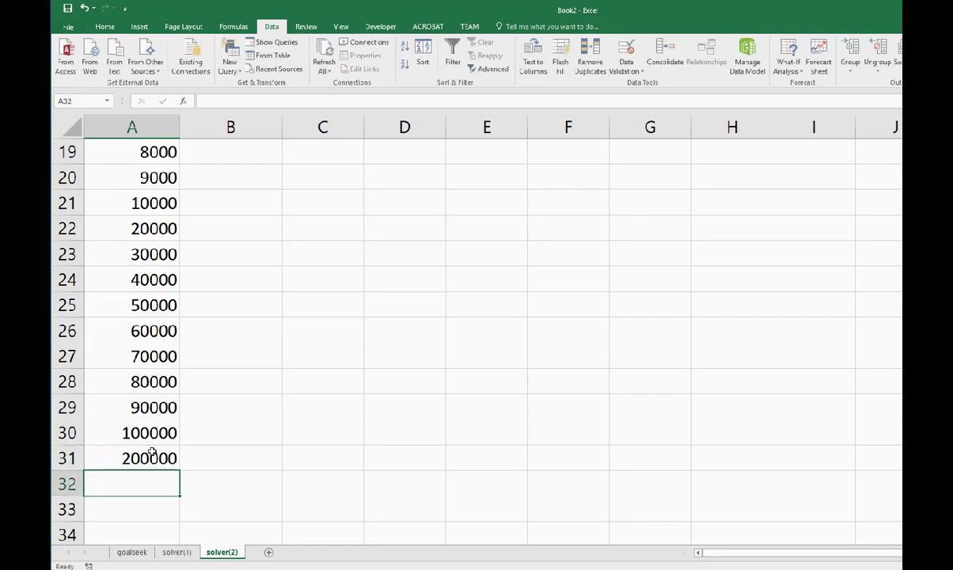
drag(157, 432, 214, 321)
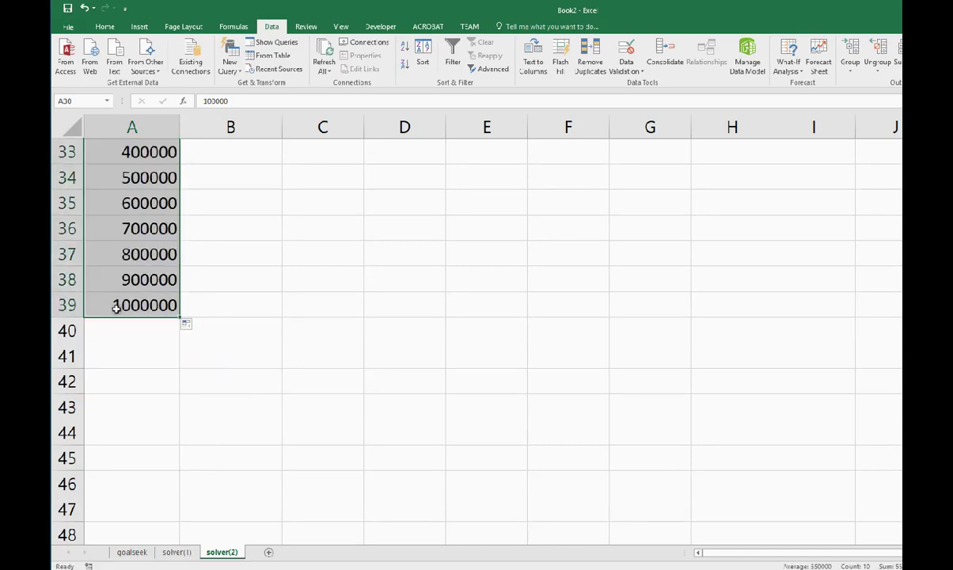
- Create names from the top row of A12:C39, replacing the existing definitions of ReD, f_colebrook and zero
drag(119, 310, 350, 175)
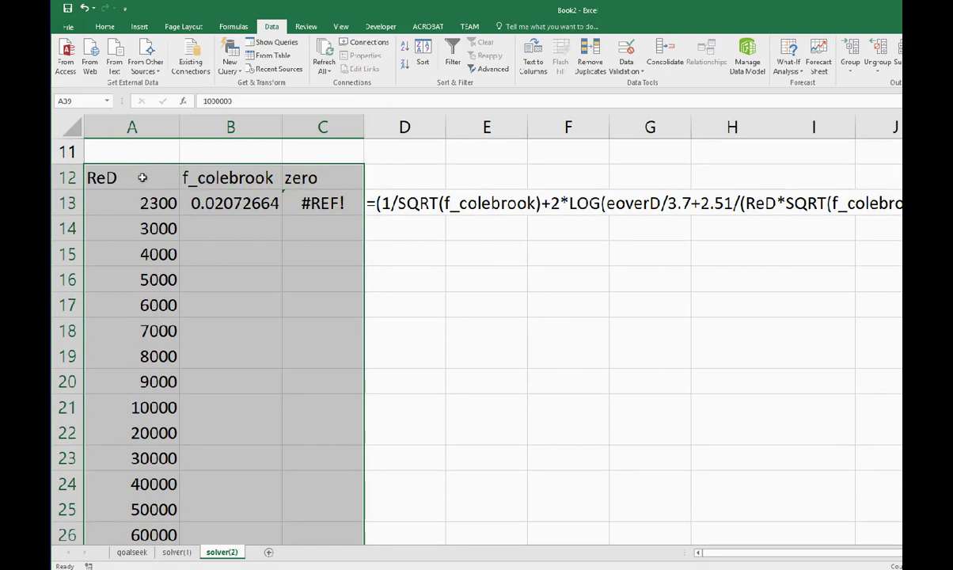
click(241, 28)
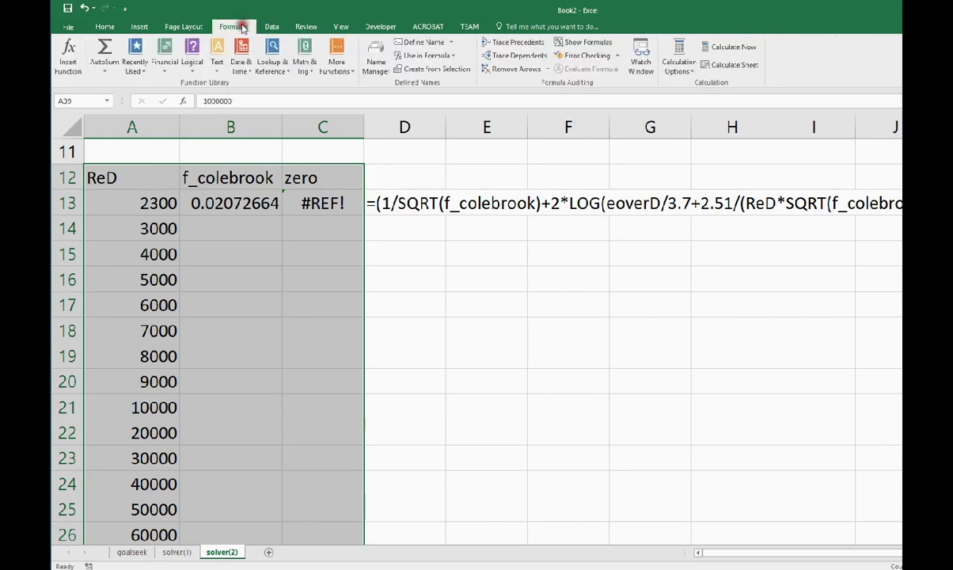
click(433, 70)
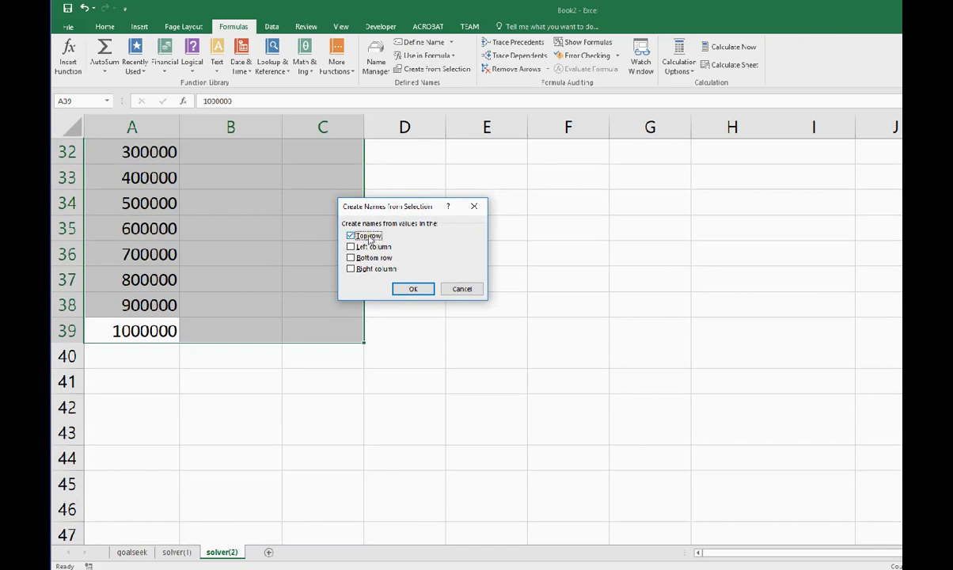
click(410, 289)
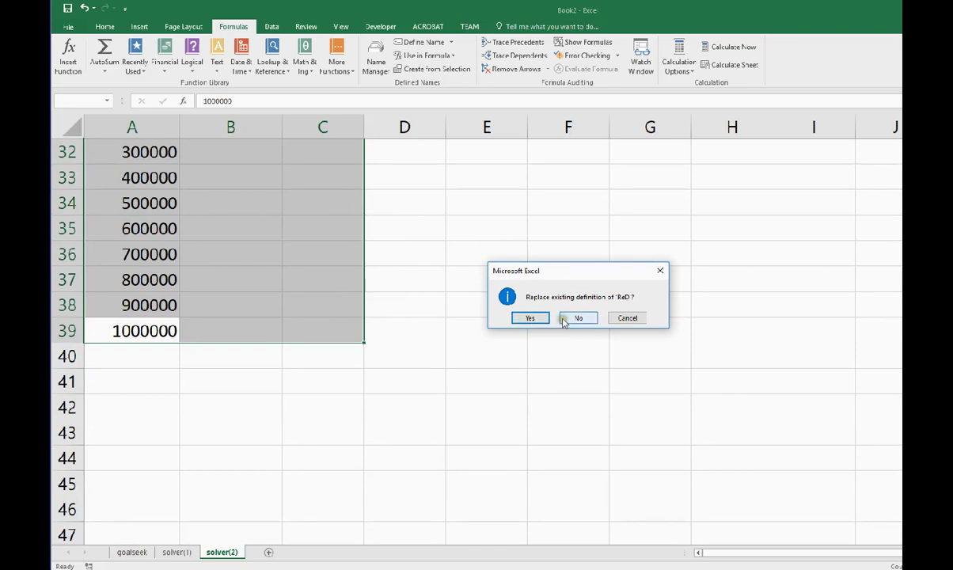
click(532, 318)
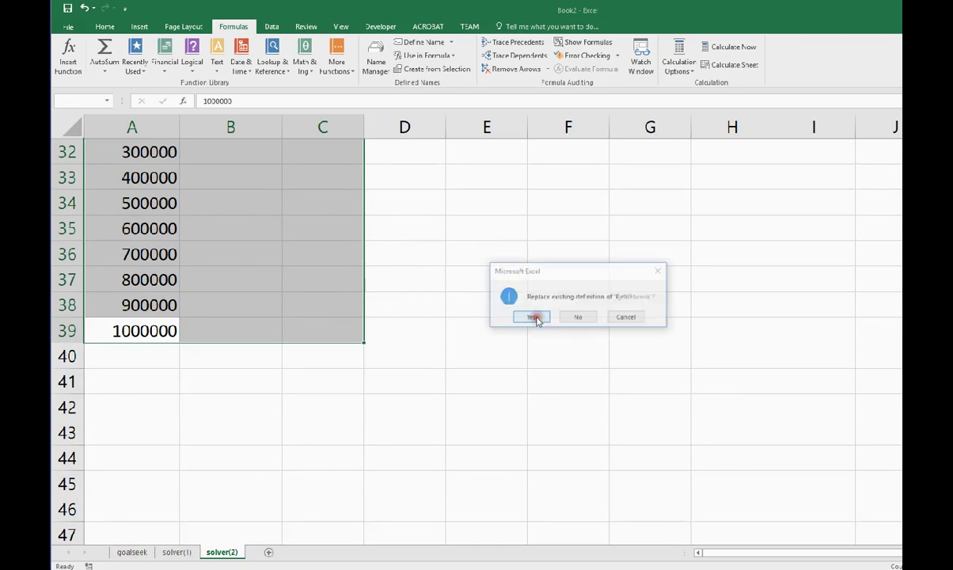
click(532, 319)
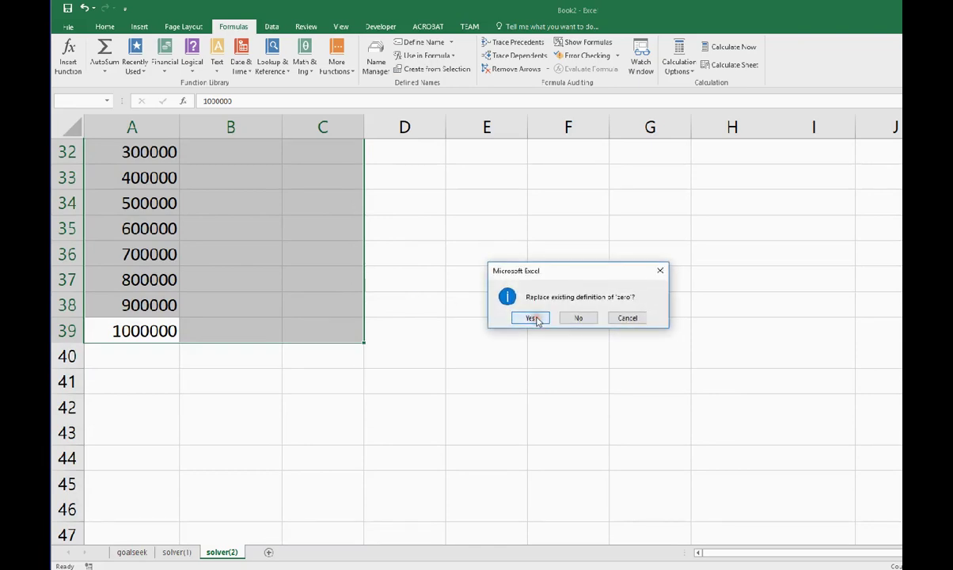
click(532, 318)
- Remove the ^2 from the end of the zero formula in C13 and check its FORMULATEXT display in D13
scroll(536, 321, up, 10)
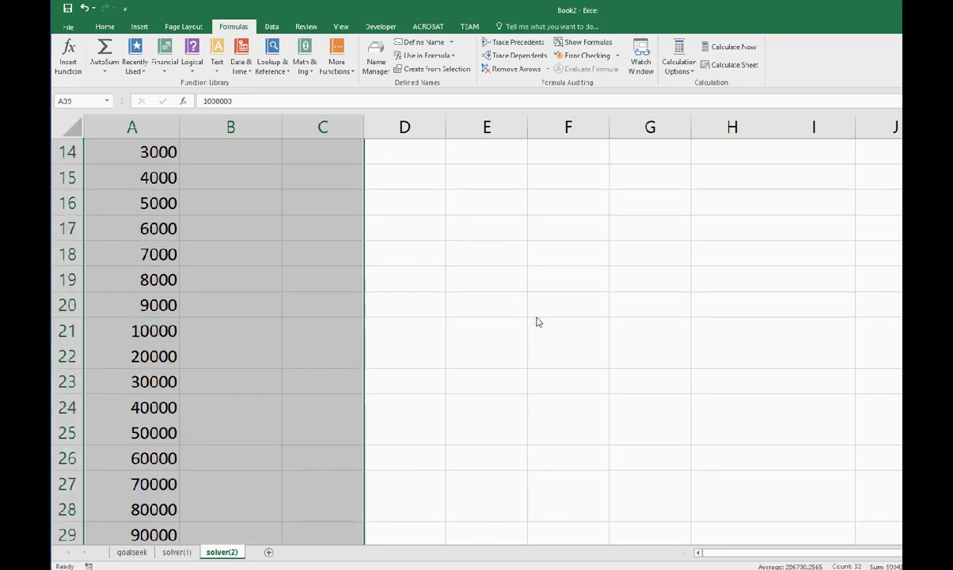
scroll(427, 309, down, 2)
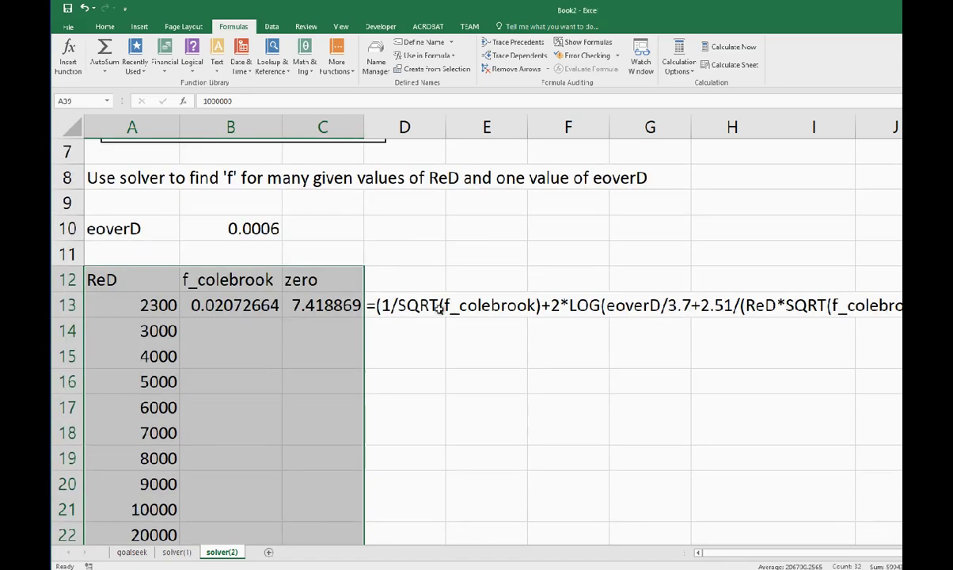
click(333, 305)
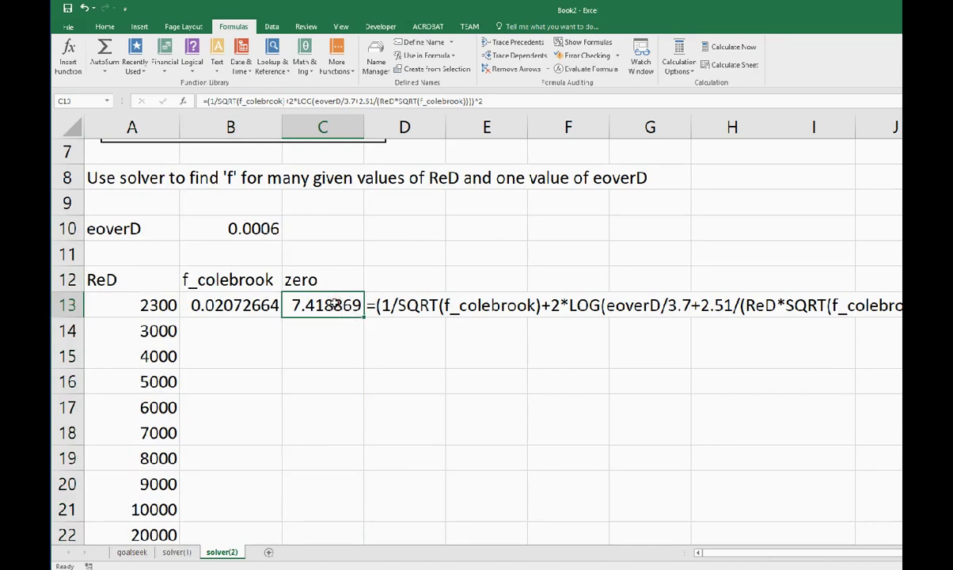
double_click(333, 305)
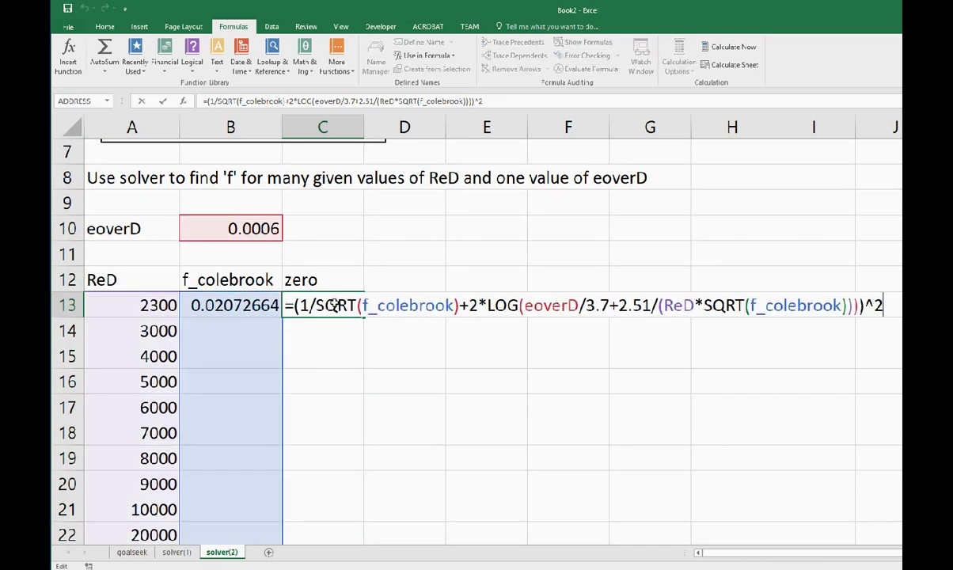
key(BackSpace)
key(BackSpace)
key(Return)
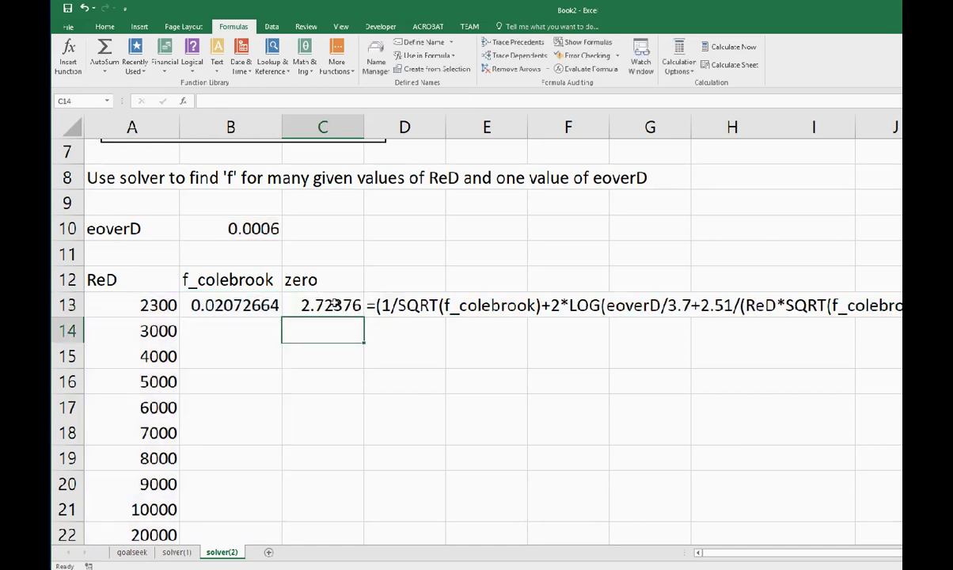
click(334, 304)
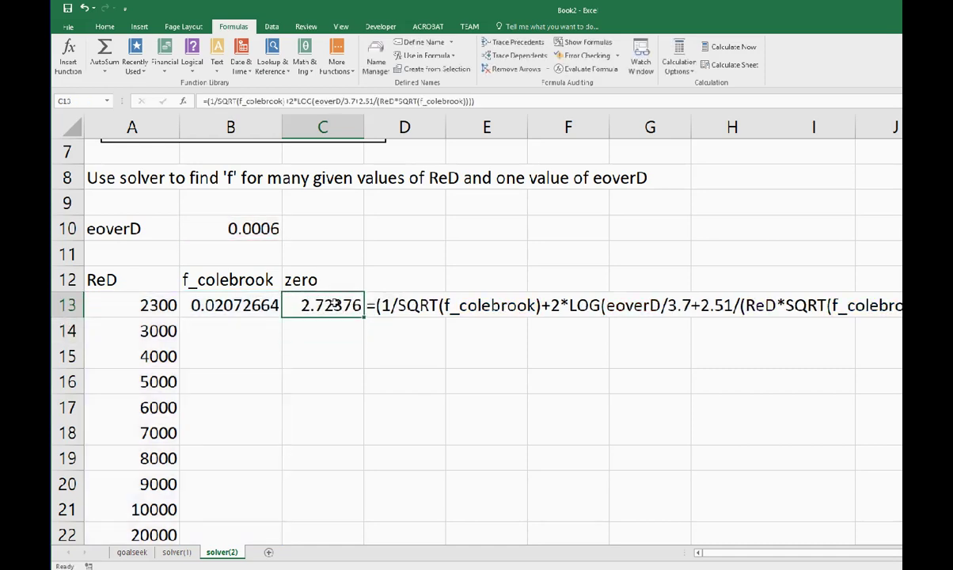
key(Right)
key(F2)
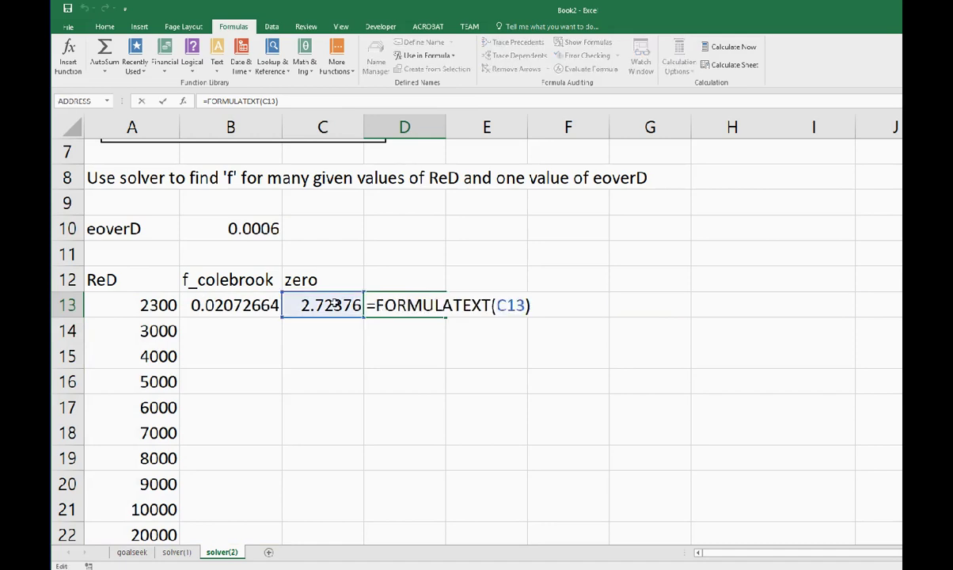
key(Return)
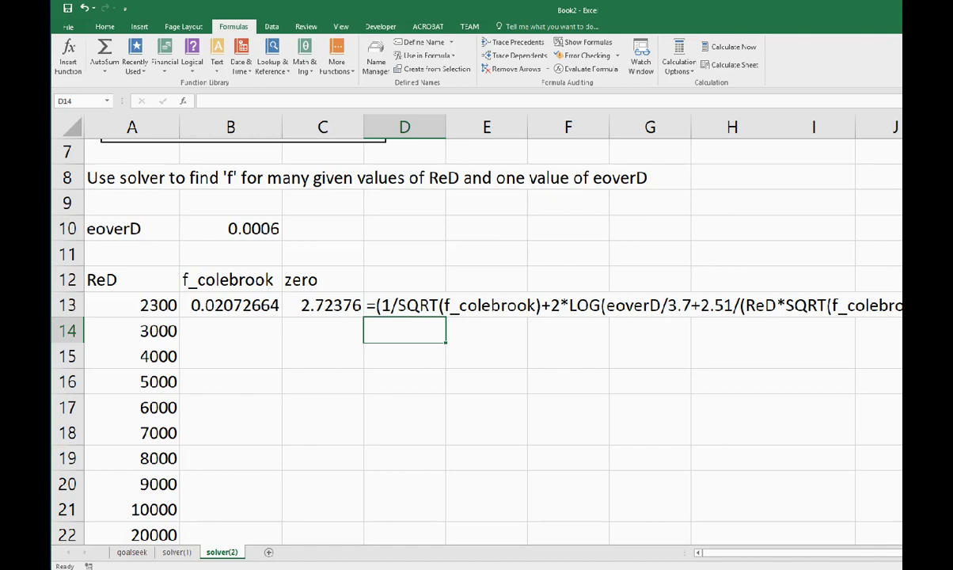
scroll(475, 332, right, 2)
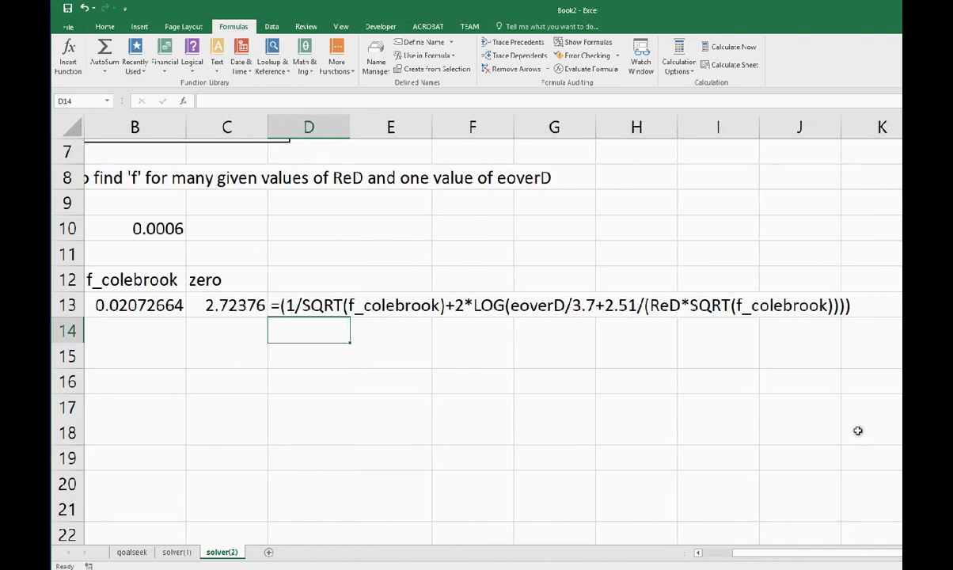
- Try 0.01 as the initial f_colebrook guess in B13
click(316, 309)
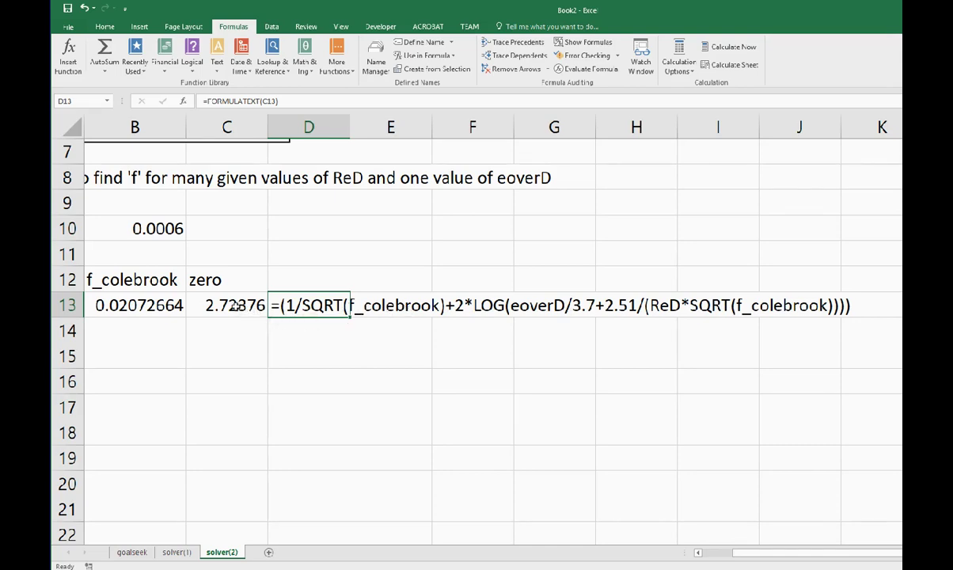
key(Left)
key(Left)
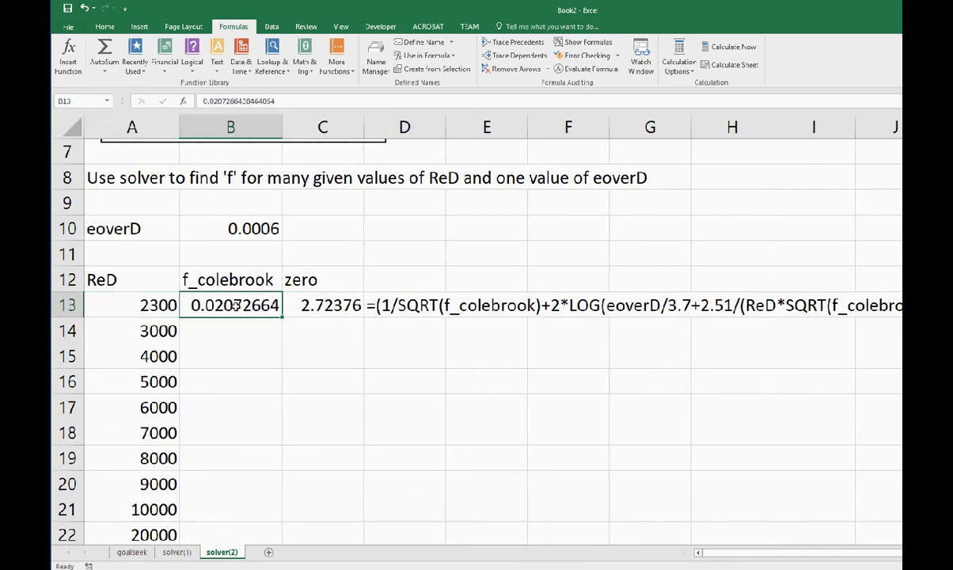
text(0.01)
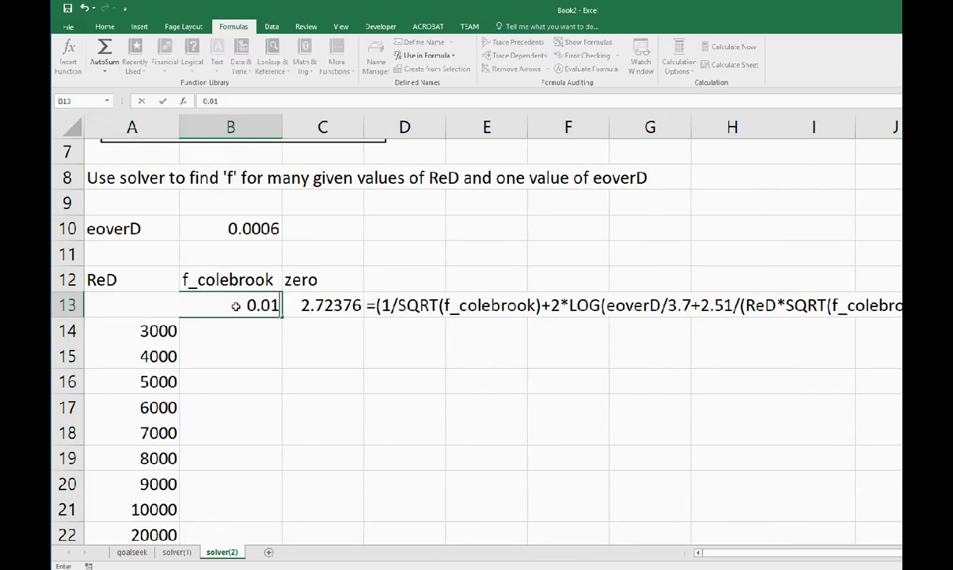
key(Return)
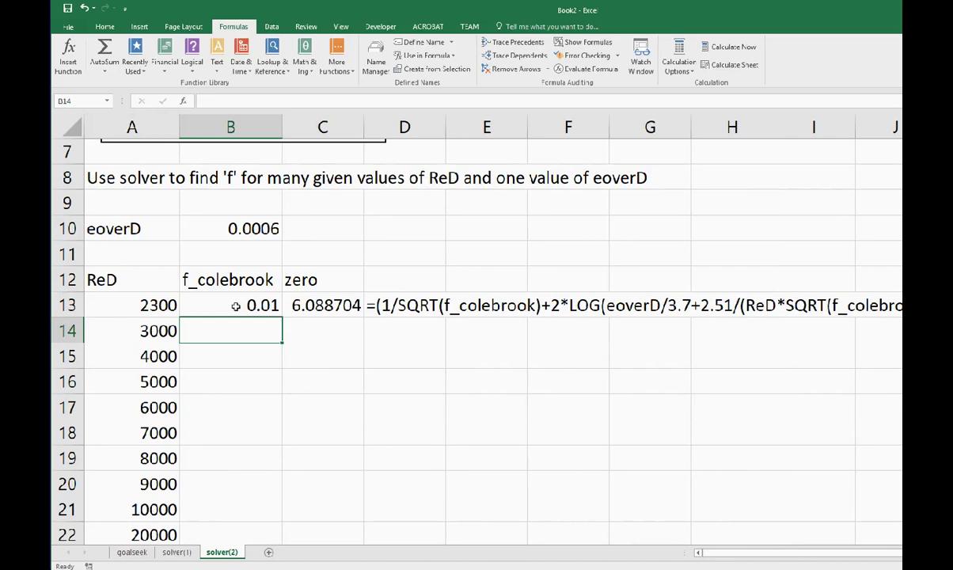
- Set the f_colebrook guess in B13 to 0.05 and fill B13:C13 down alongside the ReD values
click(235, 306)
text(0.05)
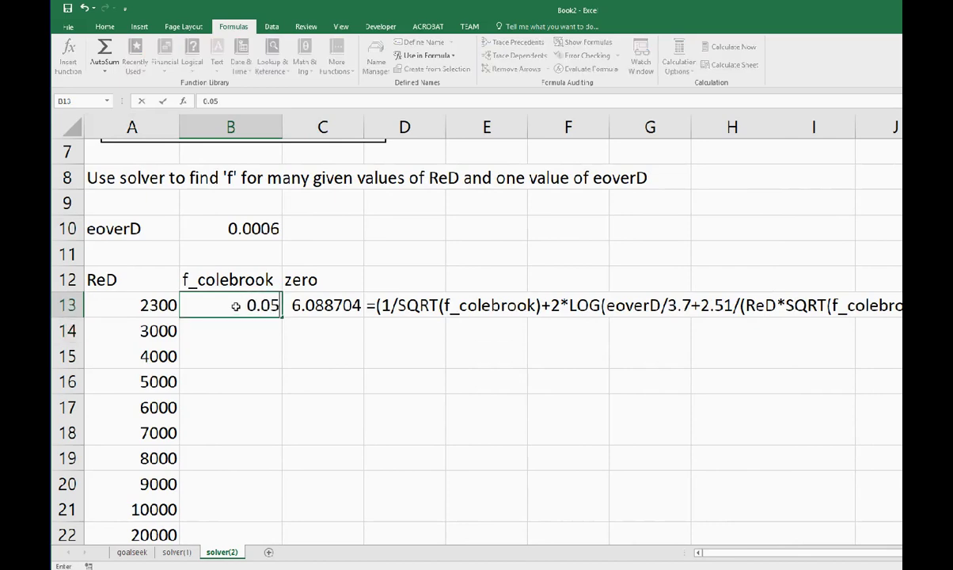
key(Return)
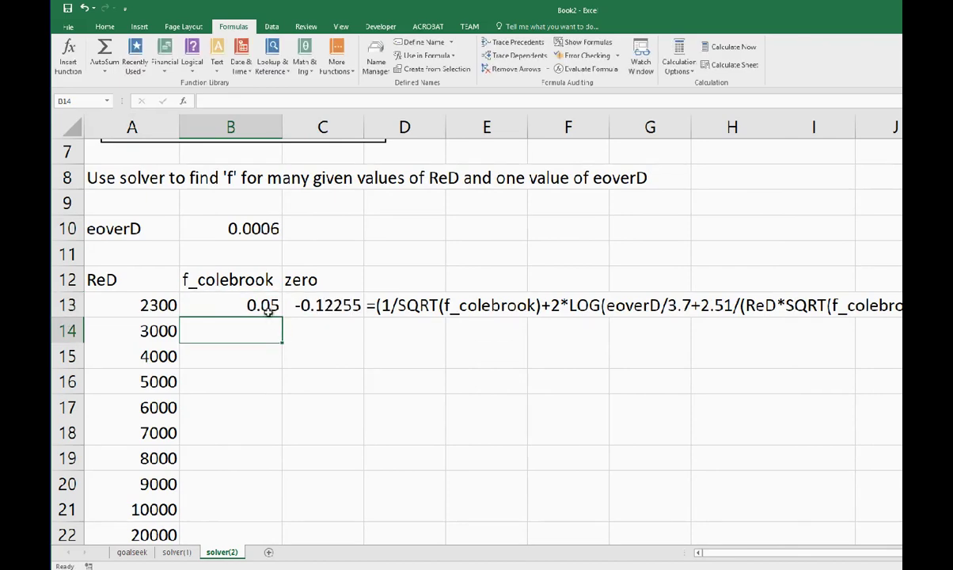
drag(251, 304, 308, 308)
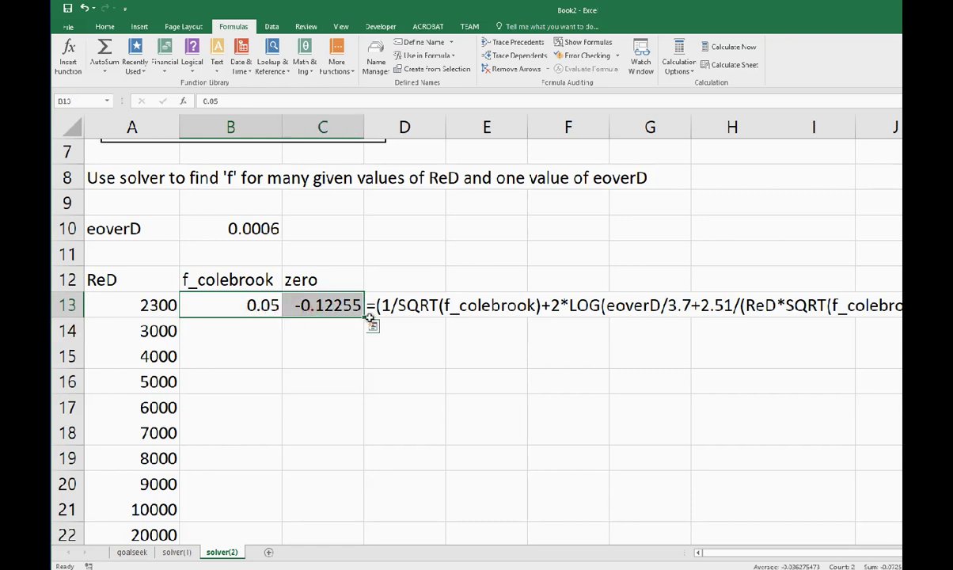
double_click(364, 318)
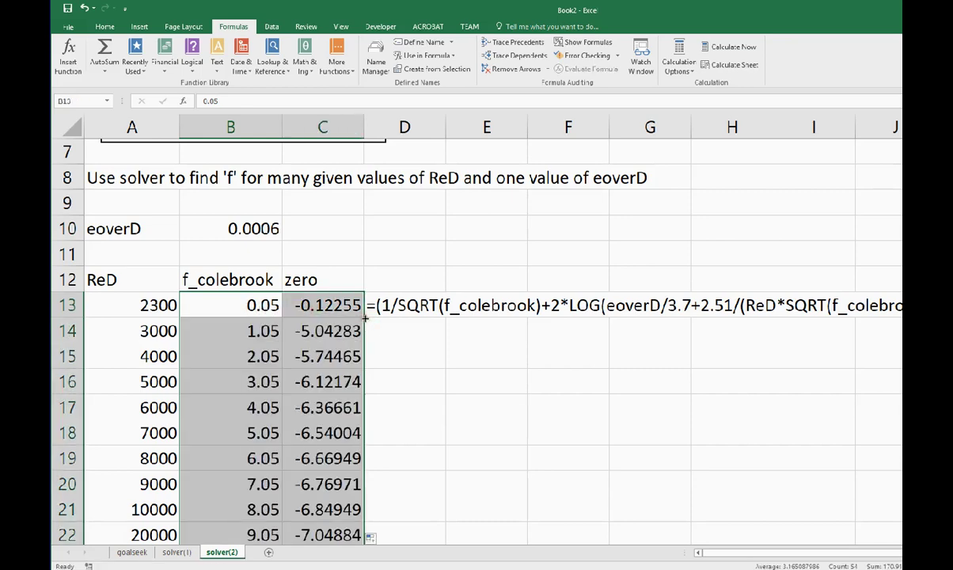
- Fill the 0.05 guess in B13 down the f_colebrook column so every ReD row uses the same starting value
click(237, 301)
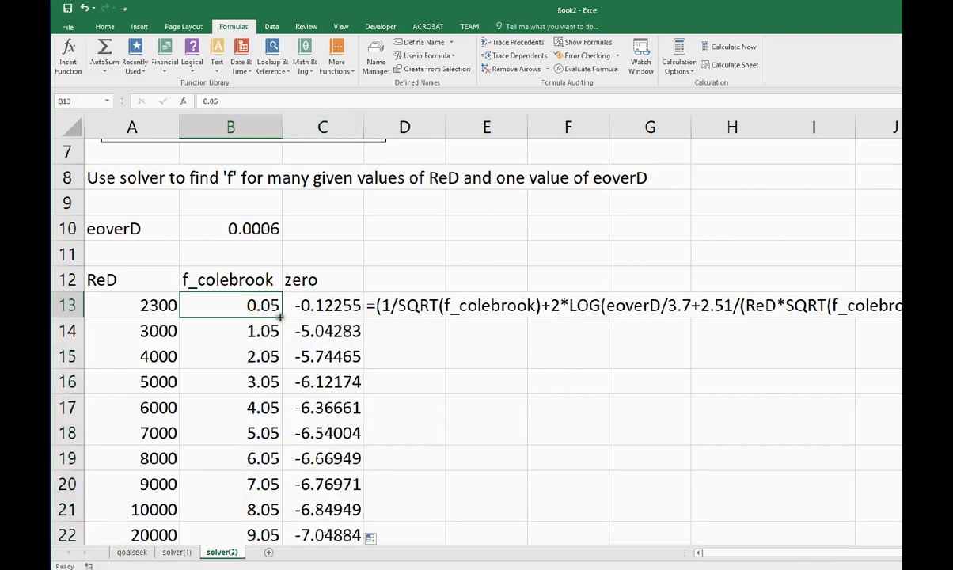
double_click(283, 317)
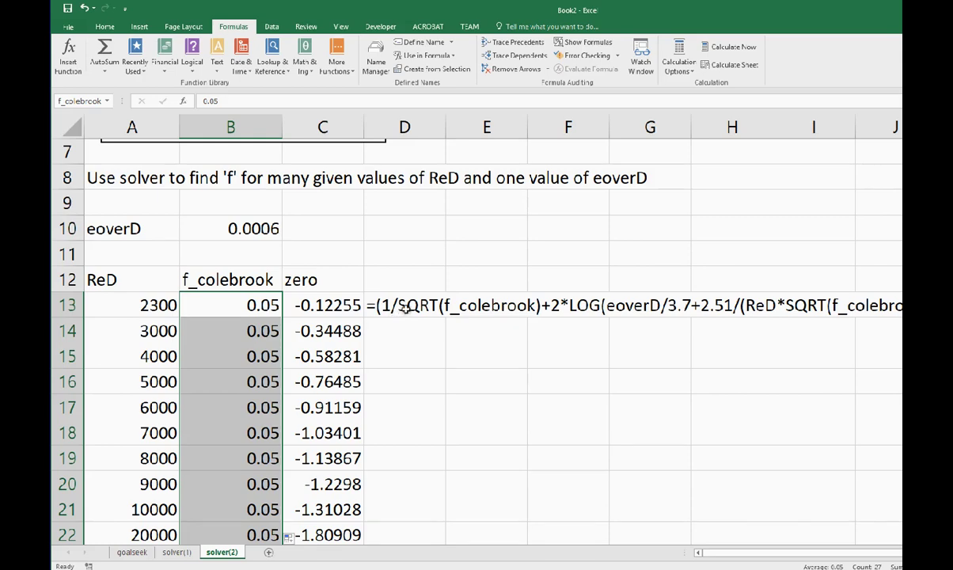
- Examine the zero formula in C13 and the cells its names f_colebrook, eoverD and ReD refer to
click(381, 305)
click(327, 304)
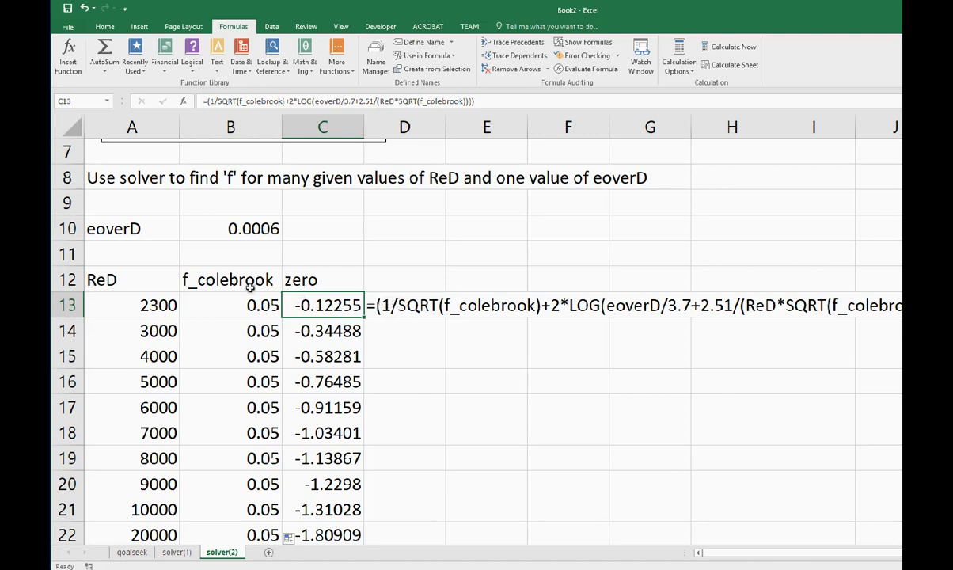
double_click(339, 302)
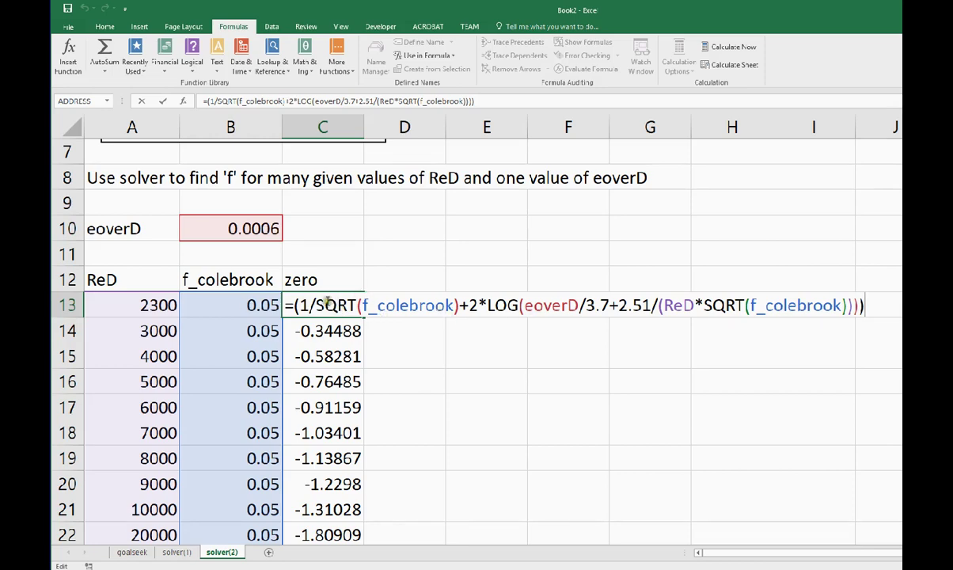
key(Return)
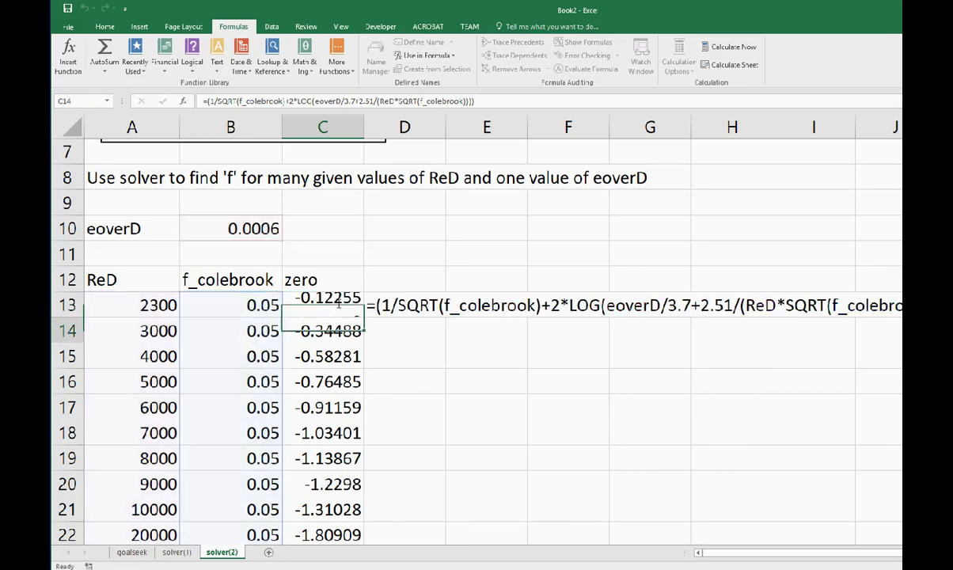
key(Up)
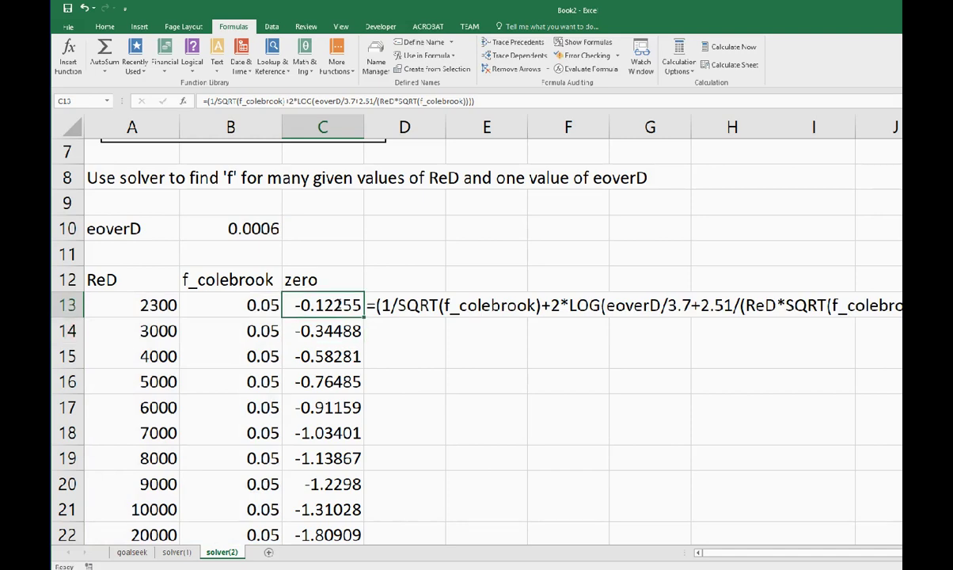
key(Left)
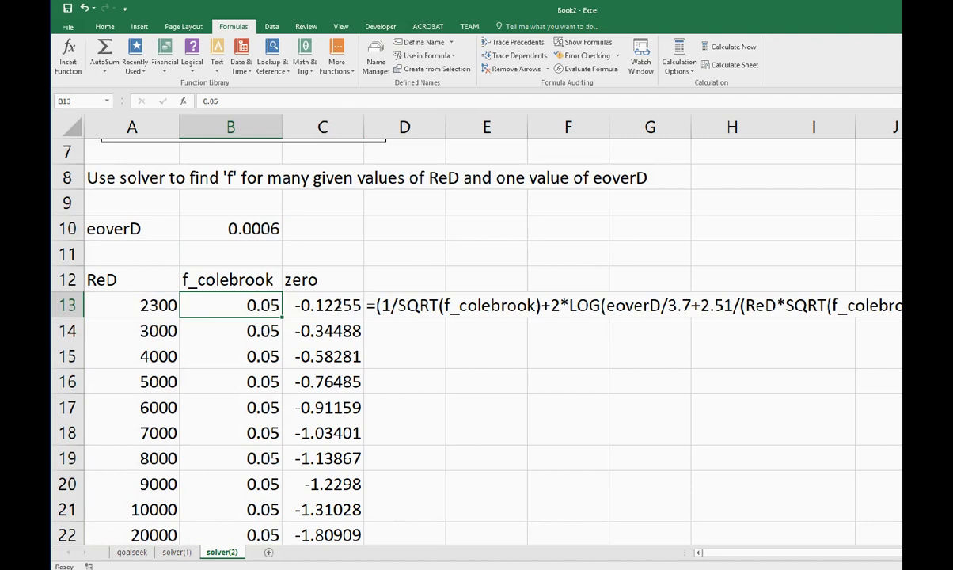
key(Left)
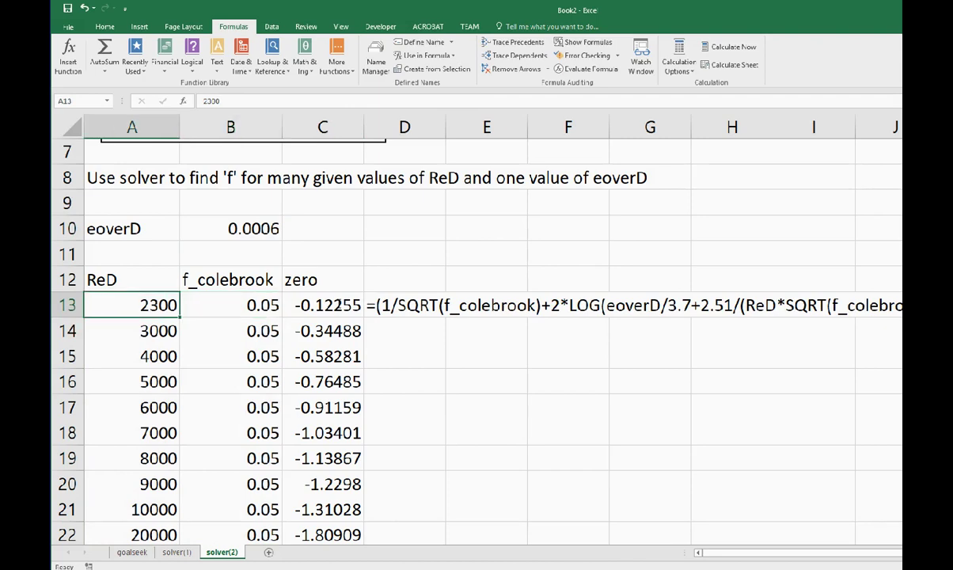
key(Right)
key(Right)
key(F2)
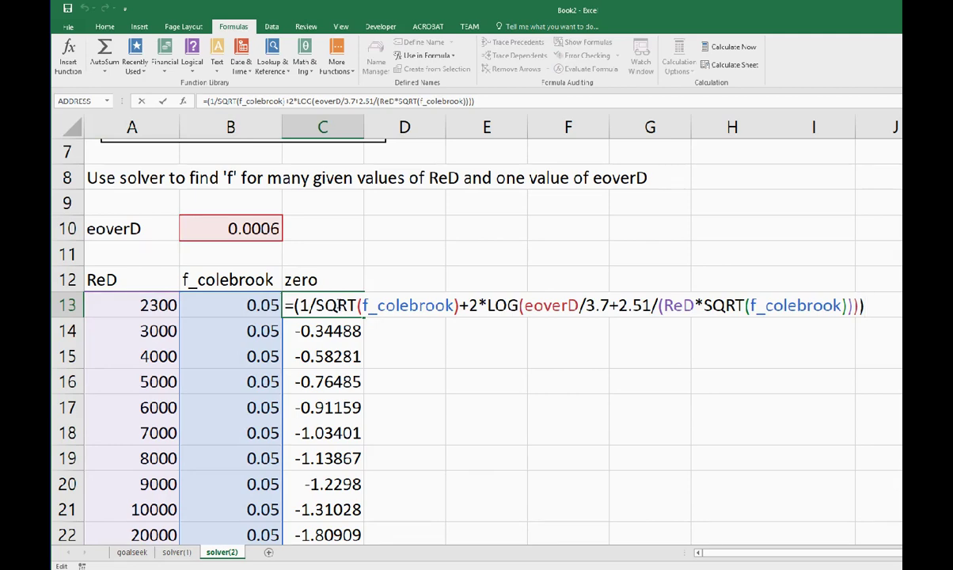
key(Return)
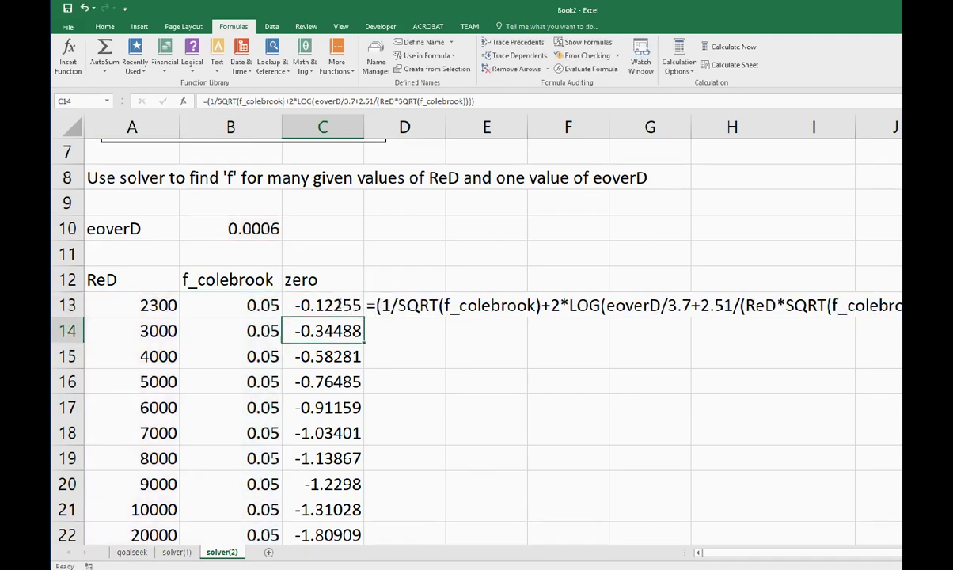
- Enter the label minimize in E15
key(Up)
key(Up)
key(Down)
key(Down)
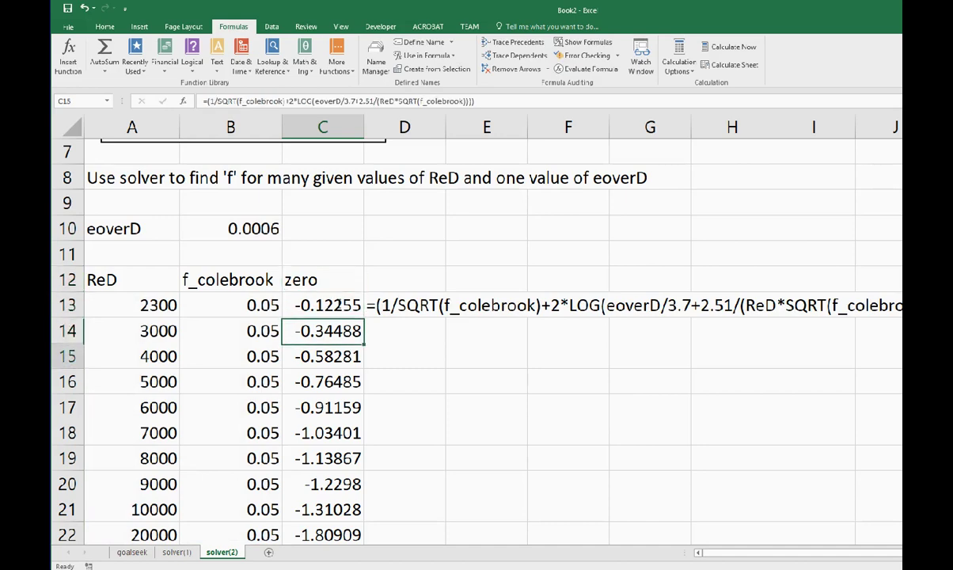
key(Down)
key(Right)
key(Right)
text(min)
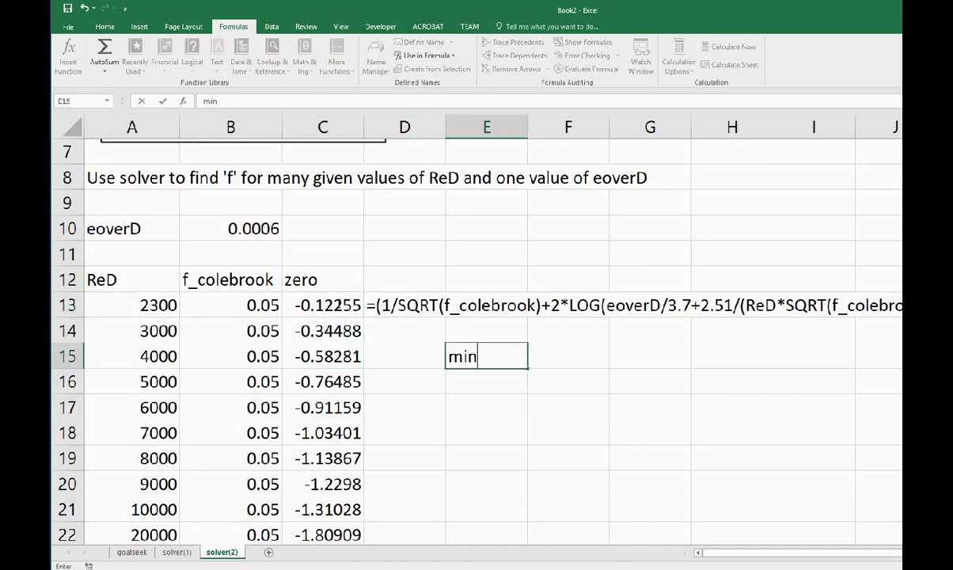
text(imize)
key(Tab)
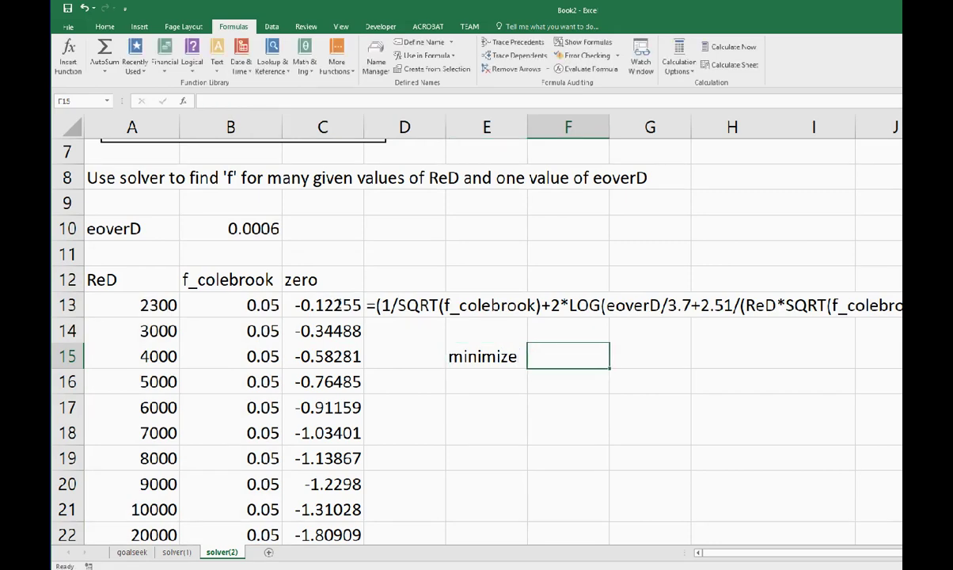
- Enter =sumsq(zero) in F15 to compute the sum of squares of the zero column
text(=)
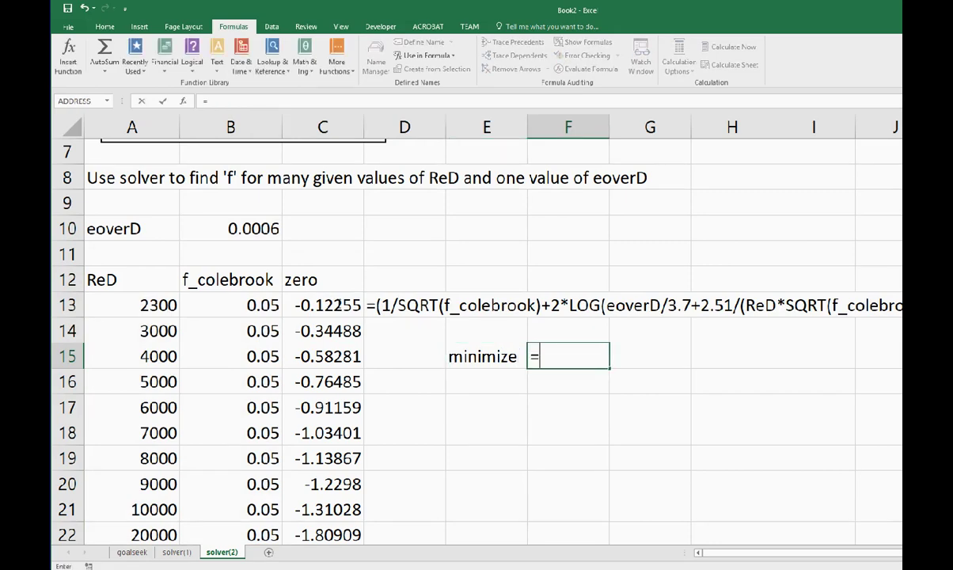
text(sumsq)
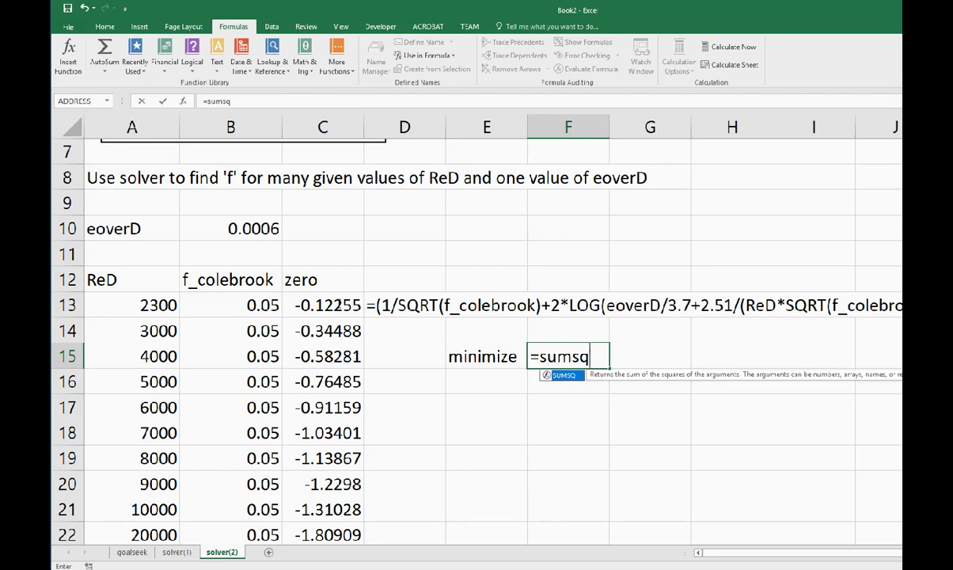
text(()
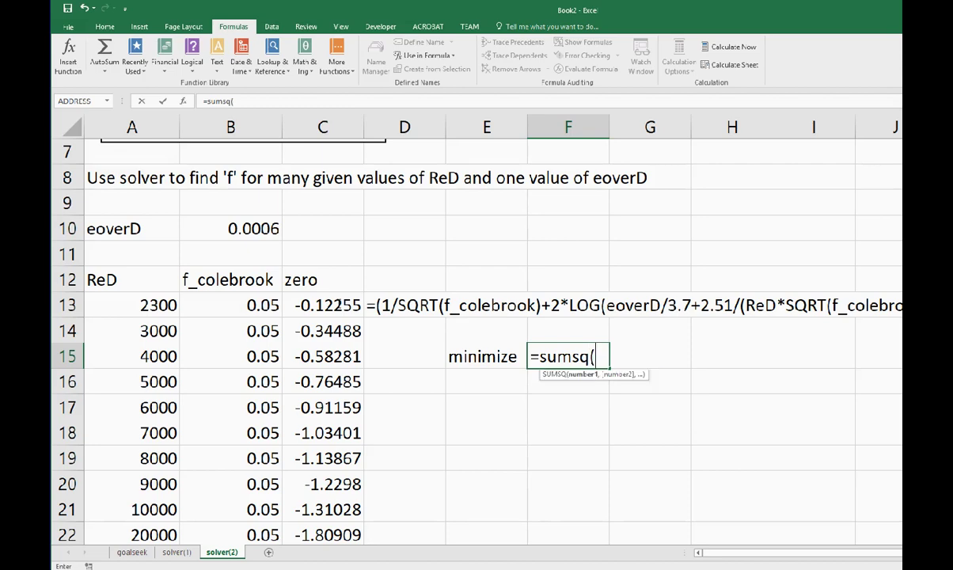
text(zero))
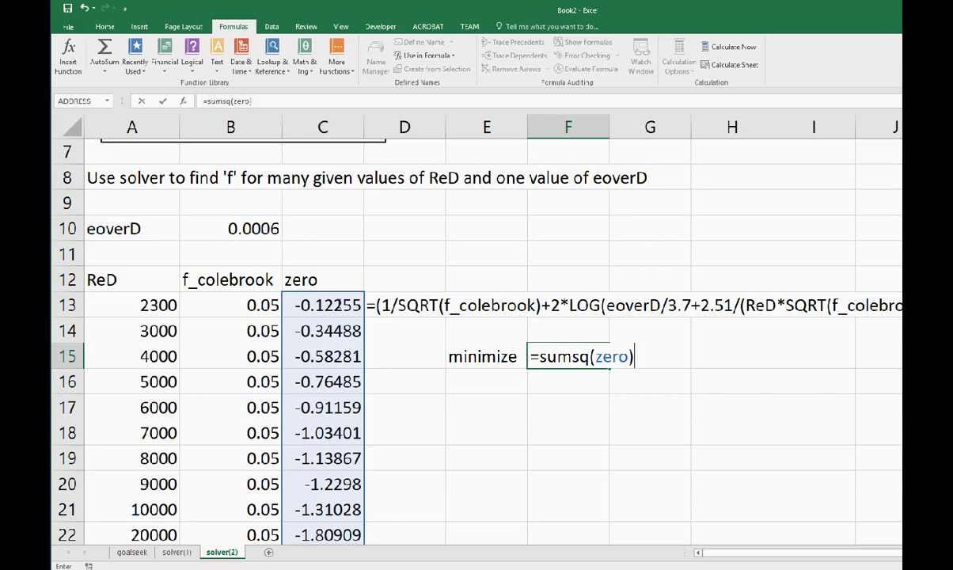
key(Return)
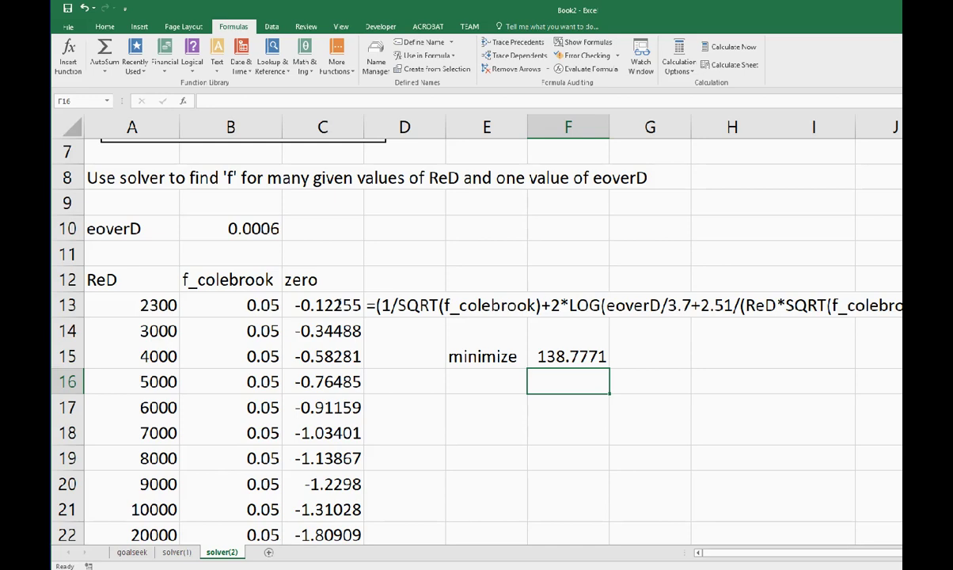
- Display the F15 formula as text in G15 with =FORMULATEXT(F15)
click(623, 357)
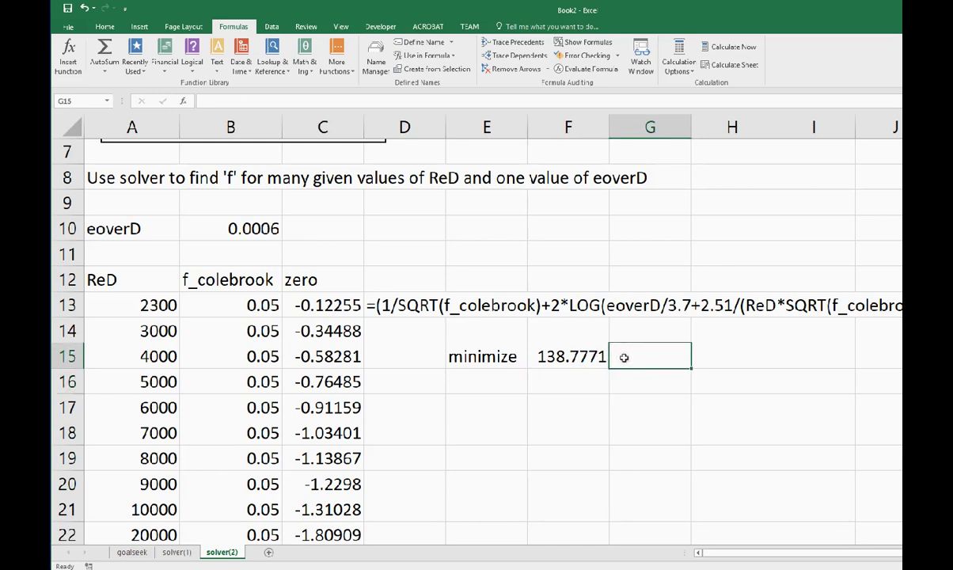
text(=form)
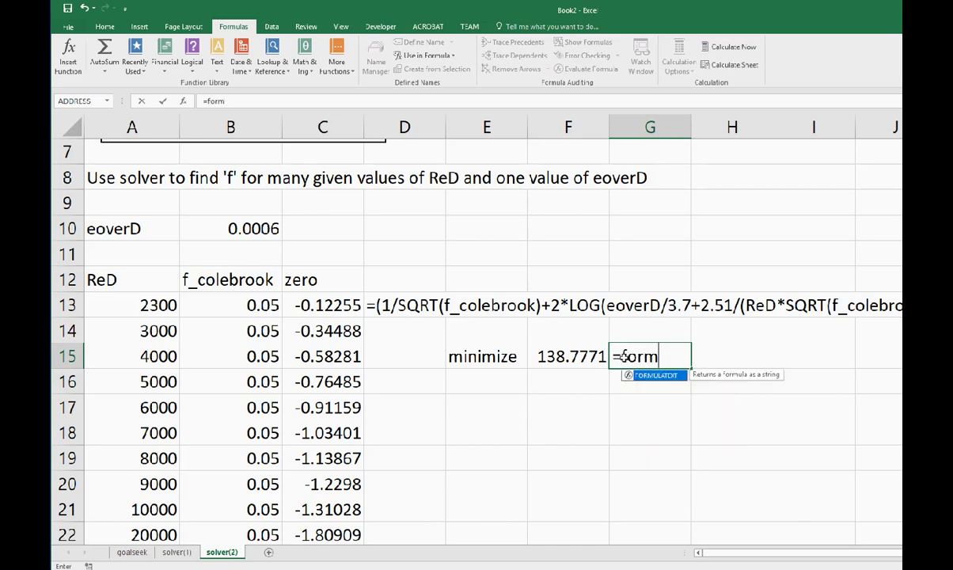
key(Tab)
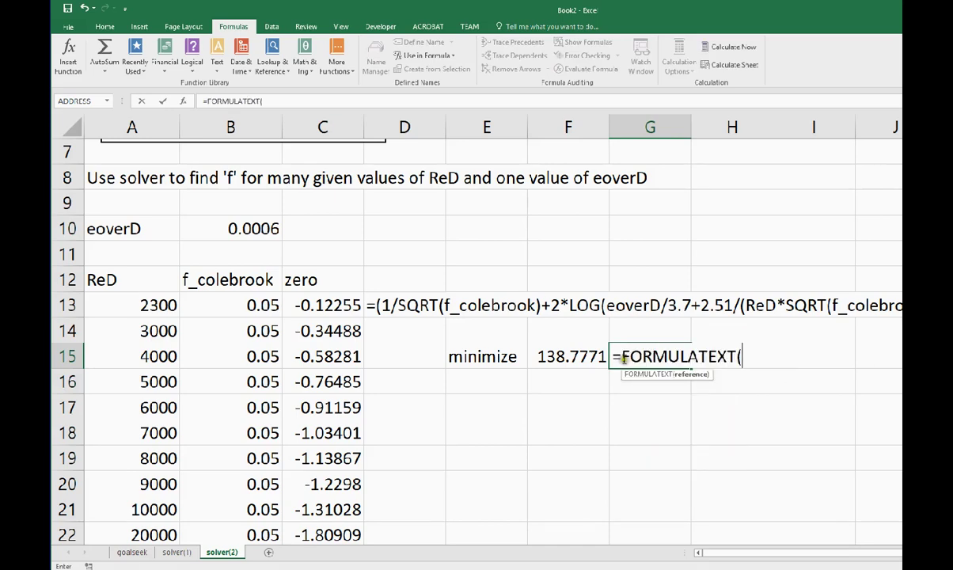
click(572, 357)
text())
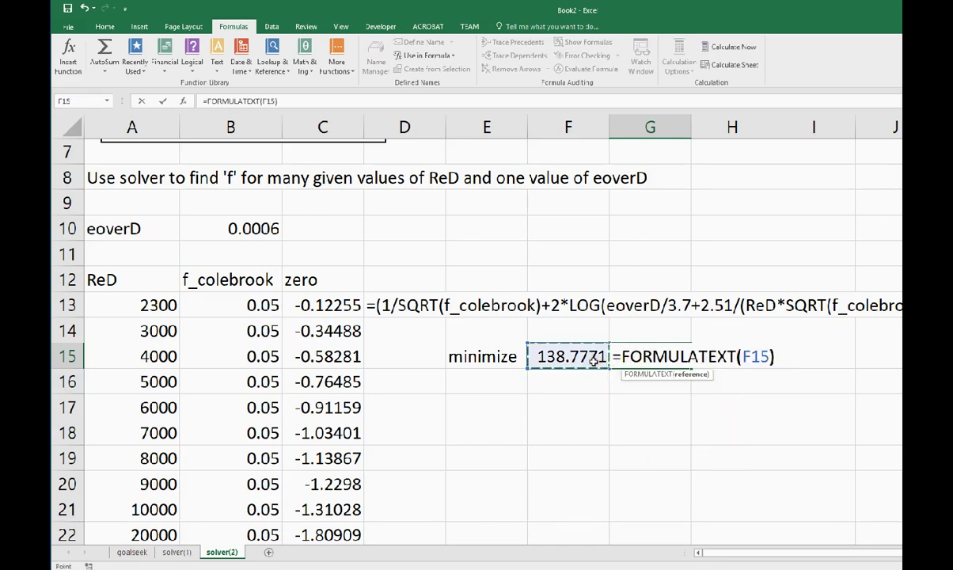
key(Return)
- Name cell F15 minimize by creating names from the left column of E15:F15
drag(499, 356, 548, 357)
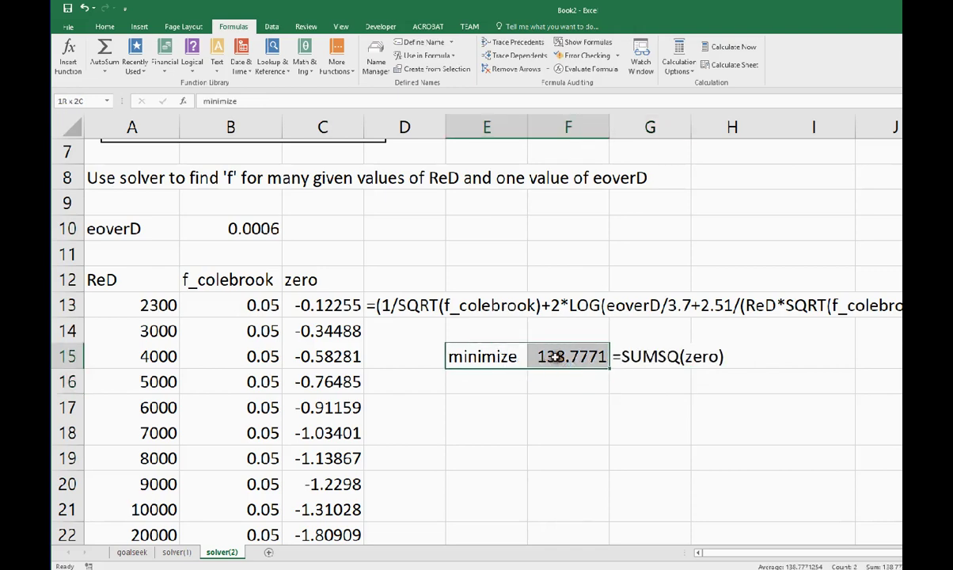
click(440, 70)
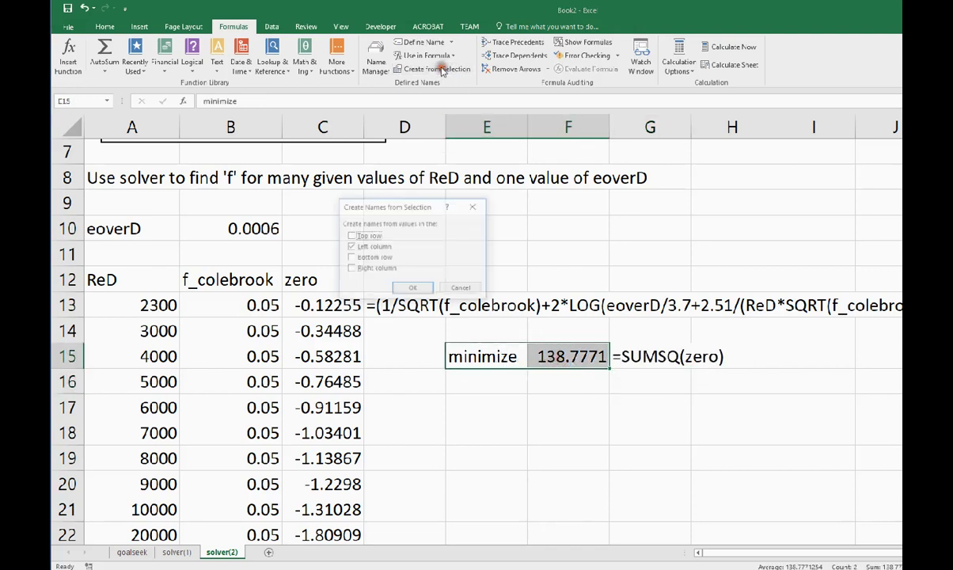
click(412, 289)
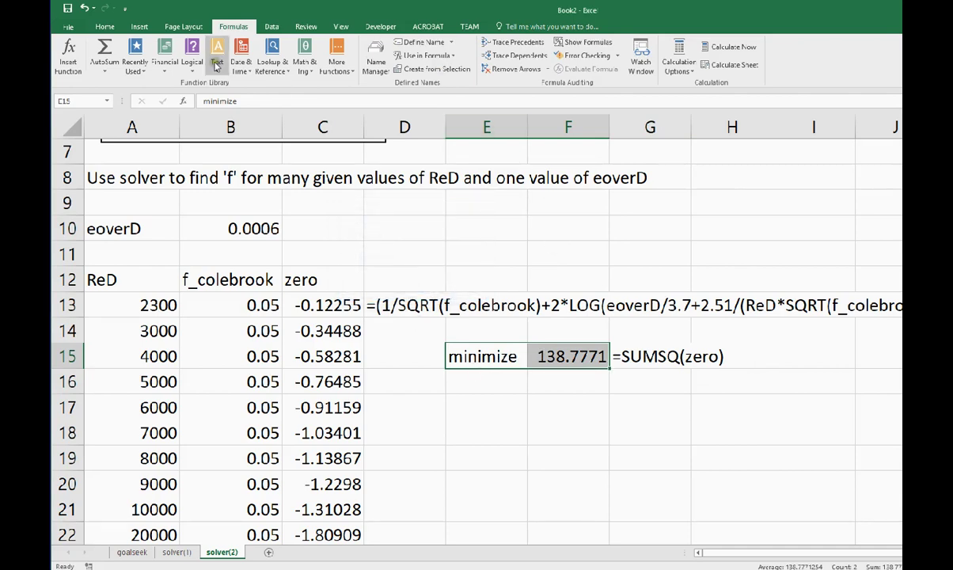
- Set up Solver to minimize the cell named minimize by changing the variable cells f_colebrook
click(272, 27)
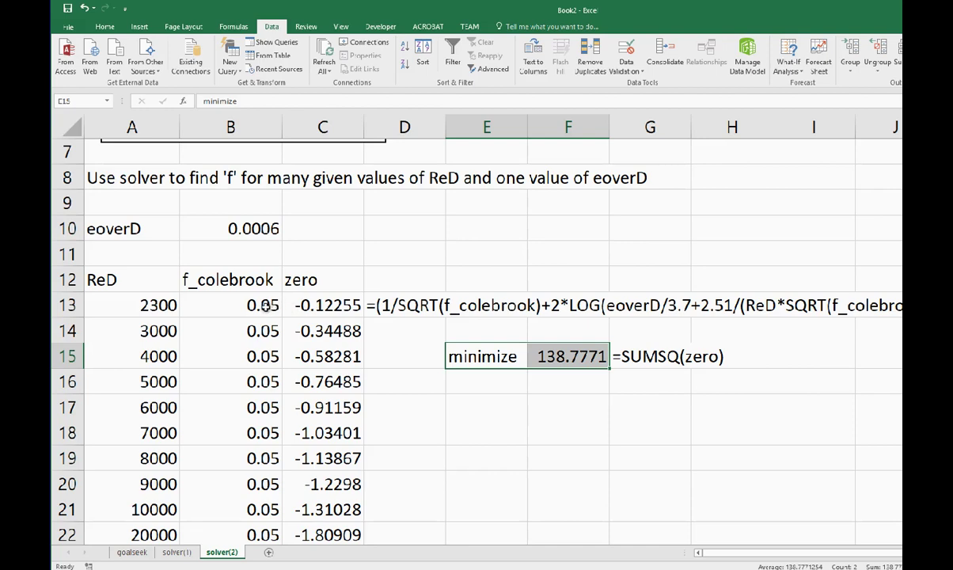
click(263, 306)
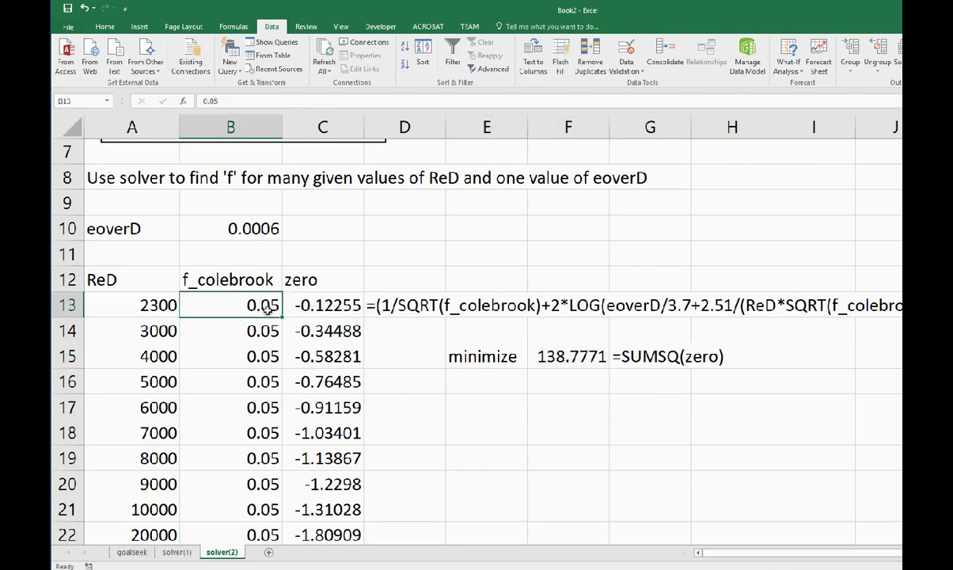
click(247, 330)
click(257, 356)
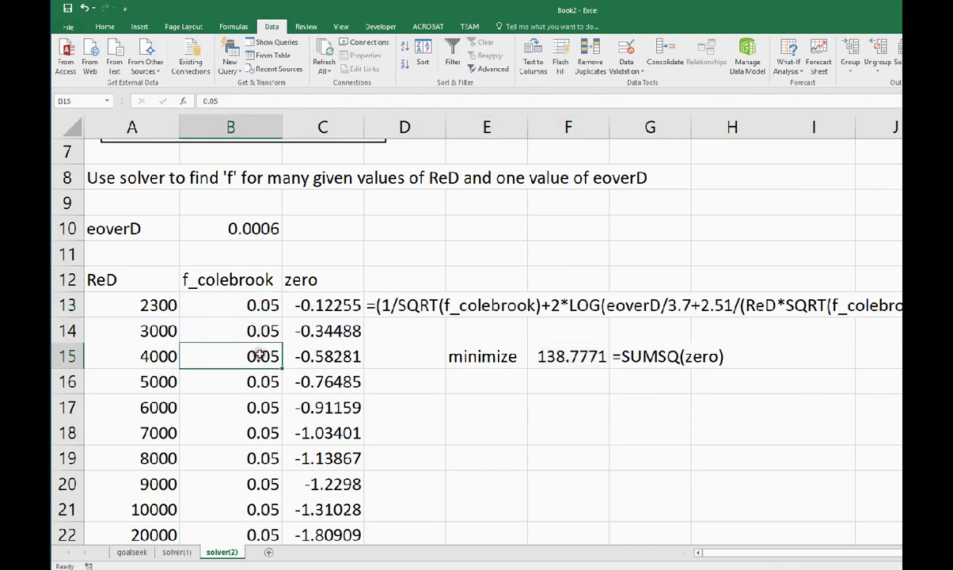
click(322, 356)
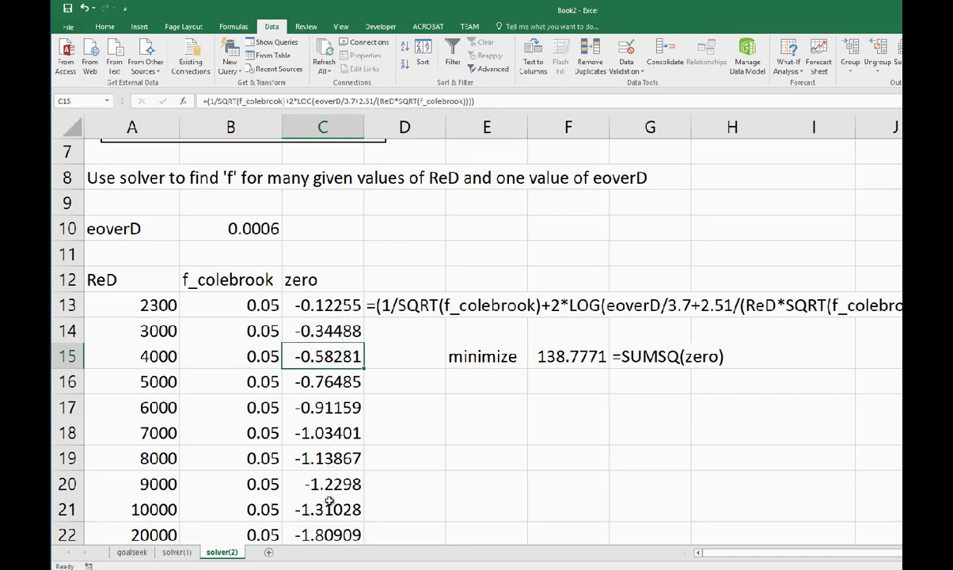
click(578, 359)
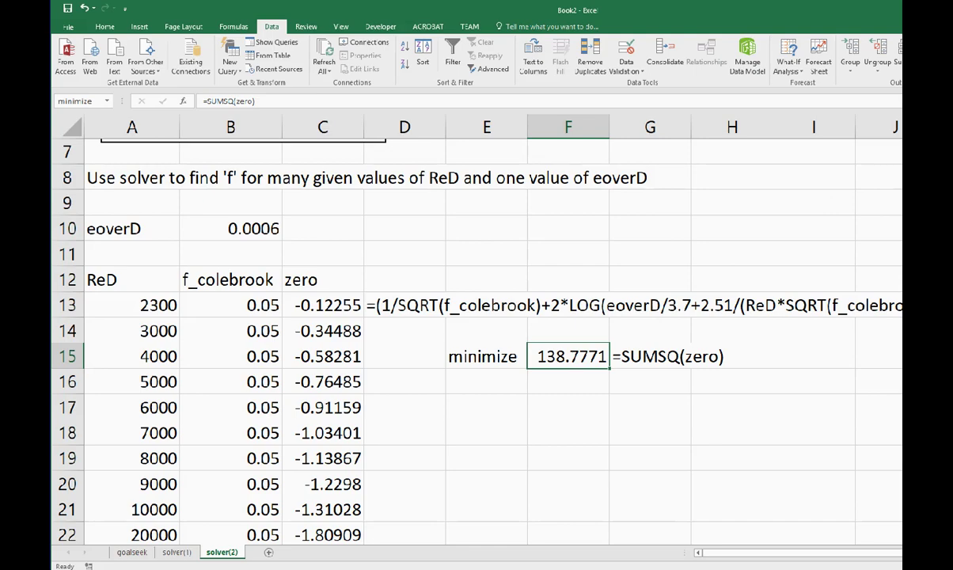
click(950, 49)
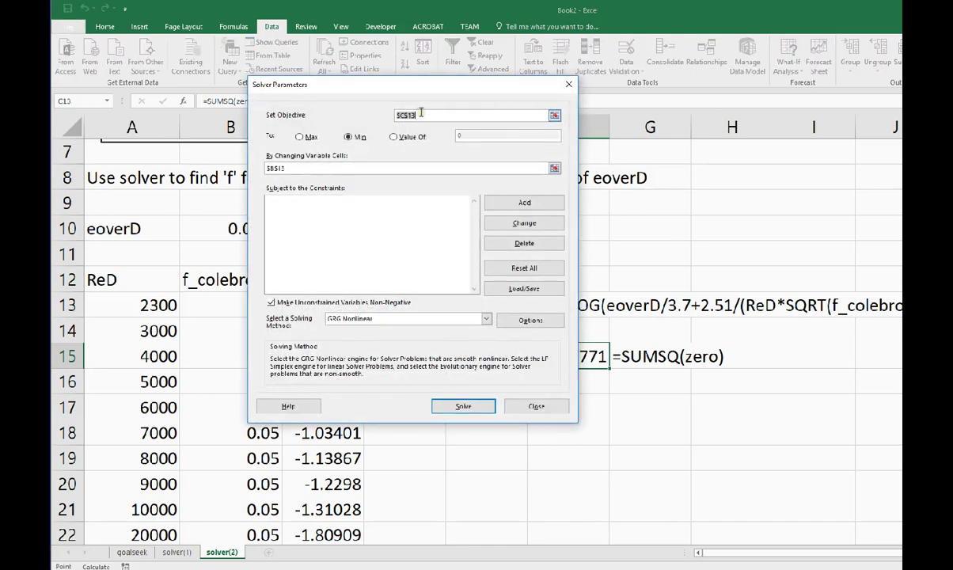
text(nimize)
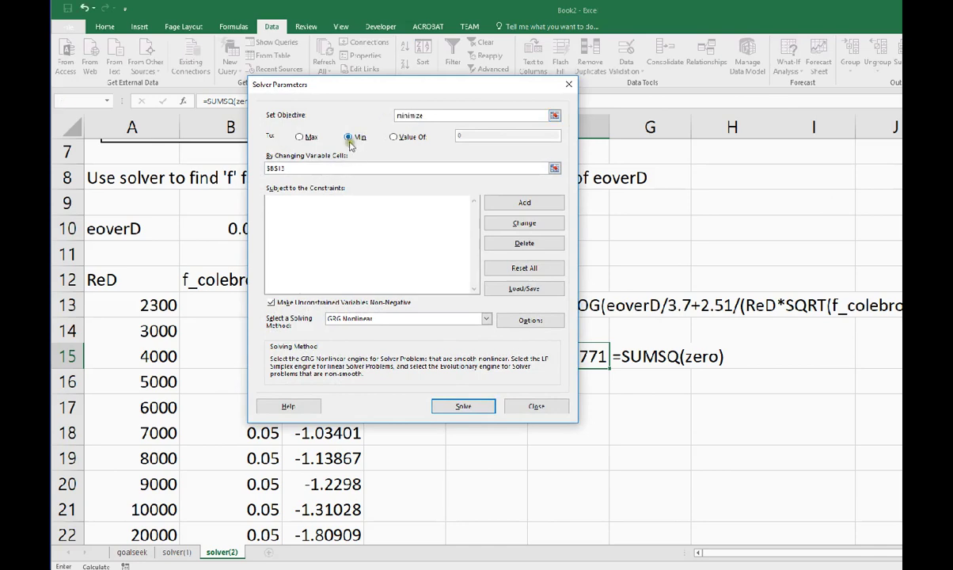
click(289, 169)
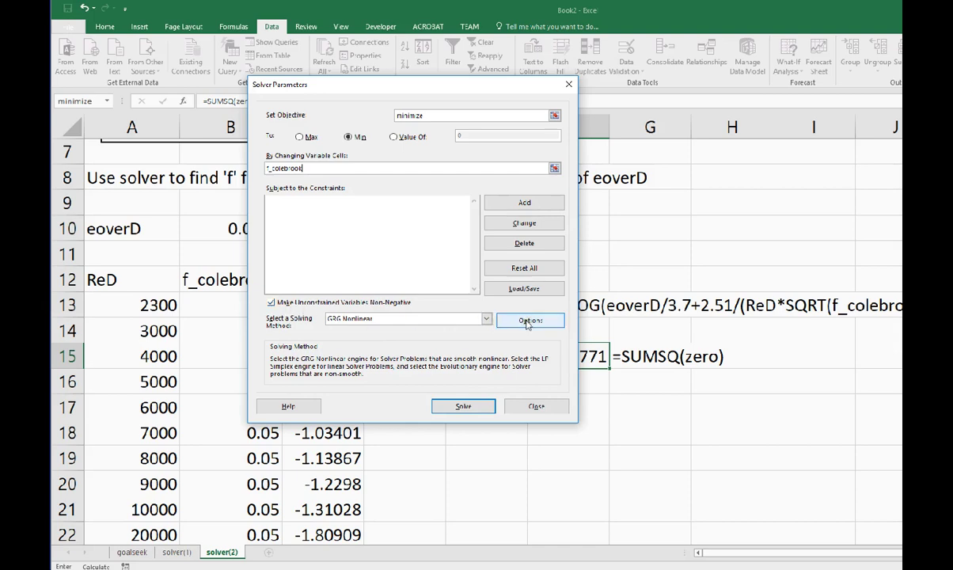
- Run Solver to minimize the sum of squares by changing f_colebrook, and keep the Solver solution
click(465, 407)
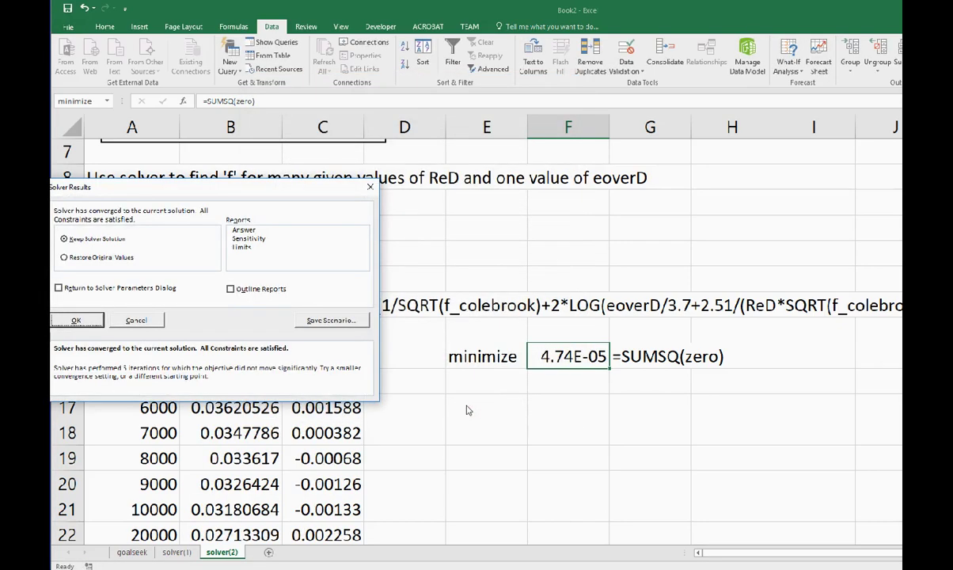
drag(282, 188, 621, 171)
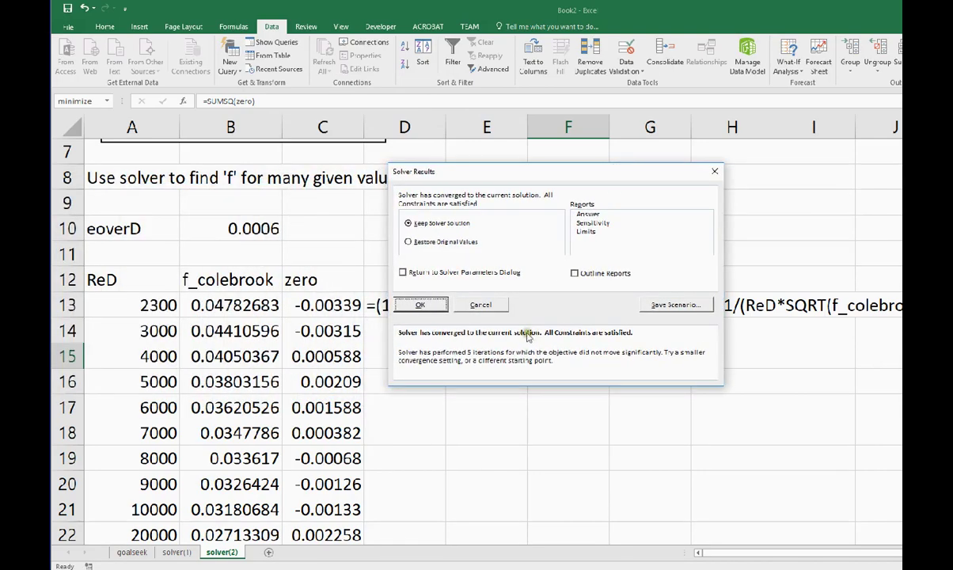
drag(549, 169, 335, 59)
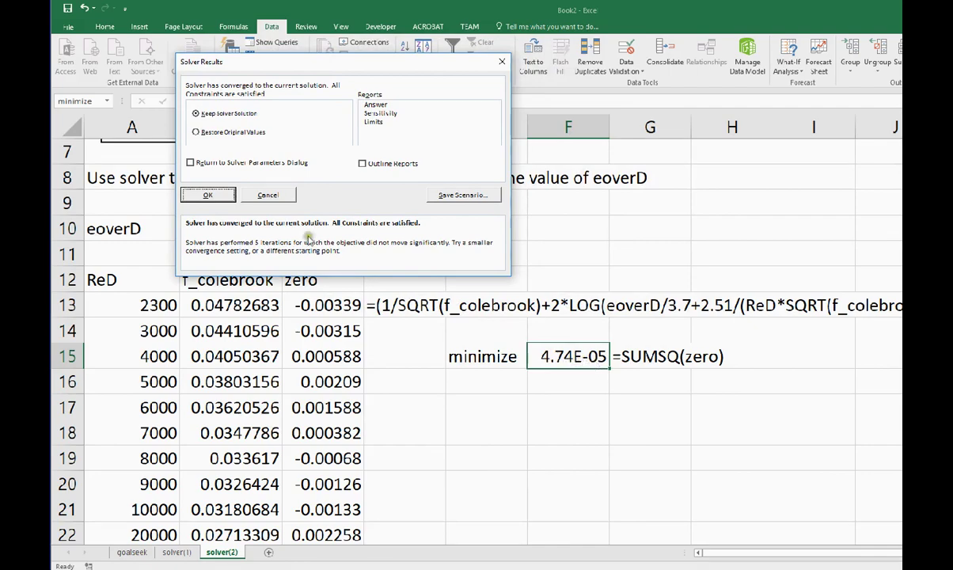
click(212, 190)
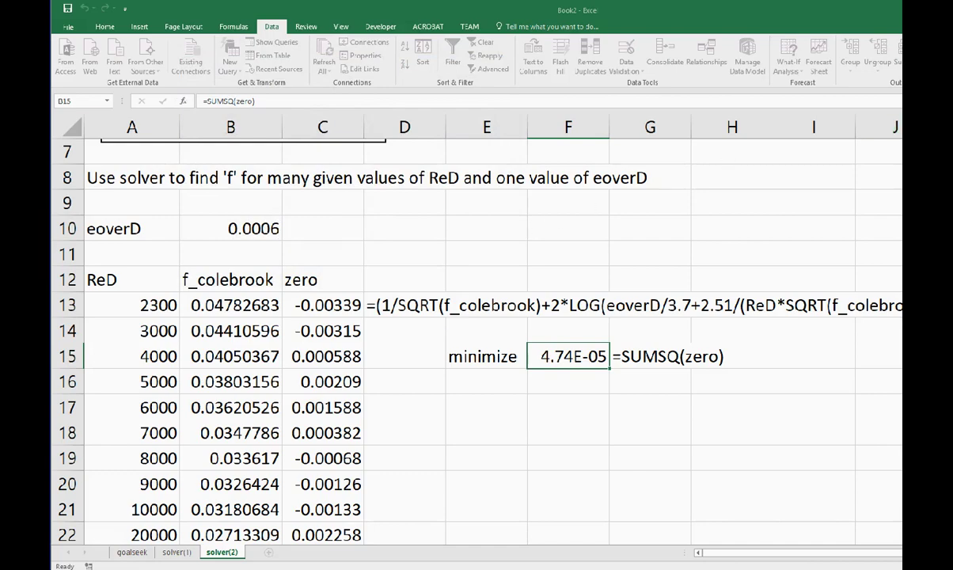
- Try a second Solver run on minimize with Colebrook as the variable cells, keeping the solution
click(950, 44)
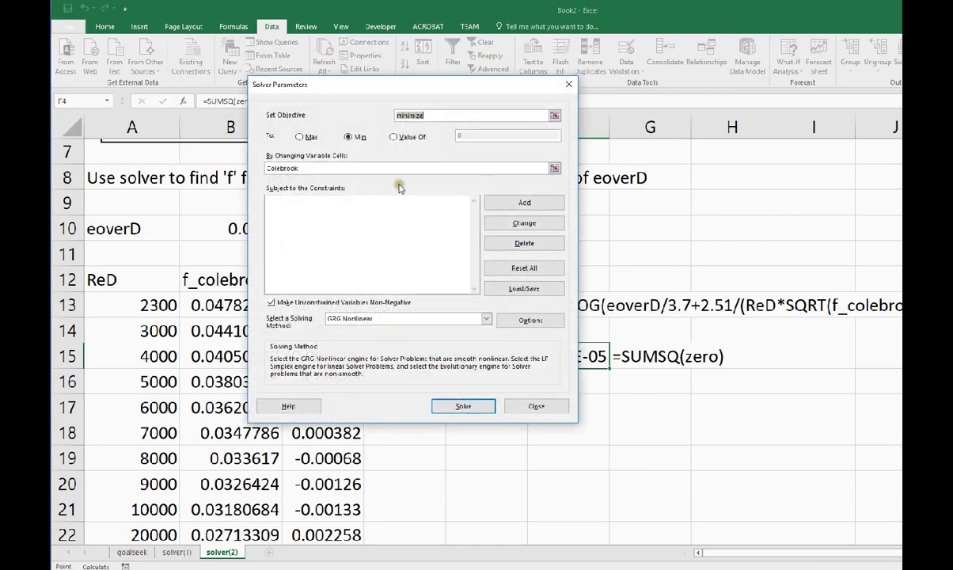
click(476, 411)
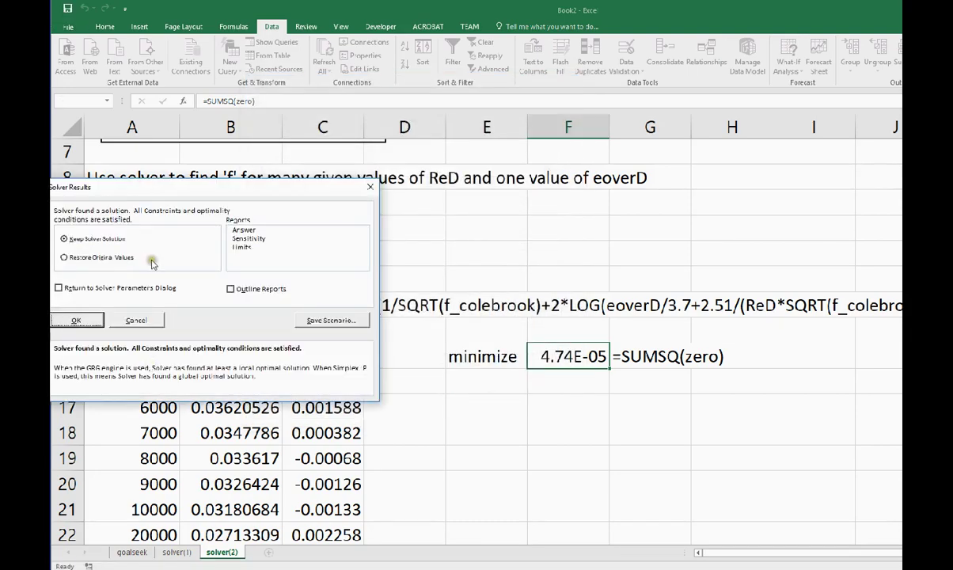
drag(209, 191, 455, 117)
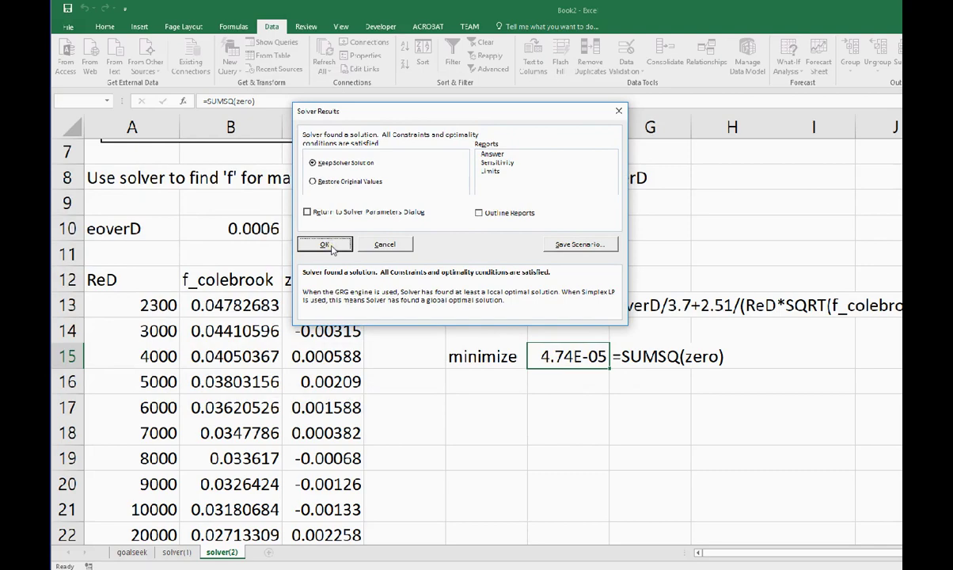
click(325, 245)
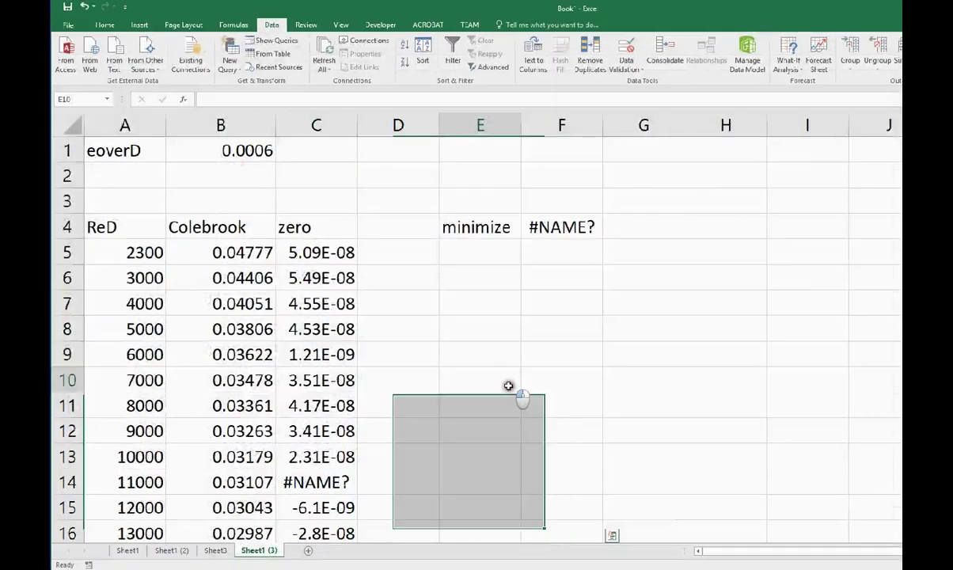
- Close the other workbook, Book1, without saving its changes
click(508, 384)
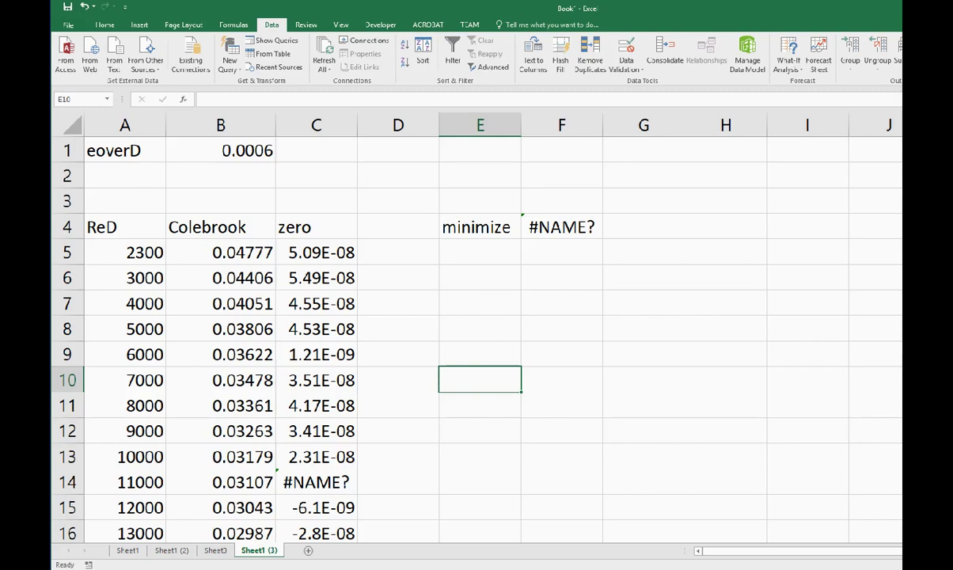
key(alt+F4)
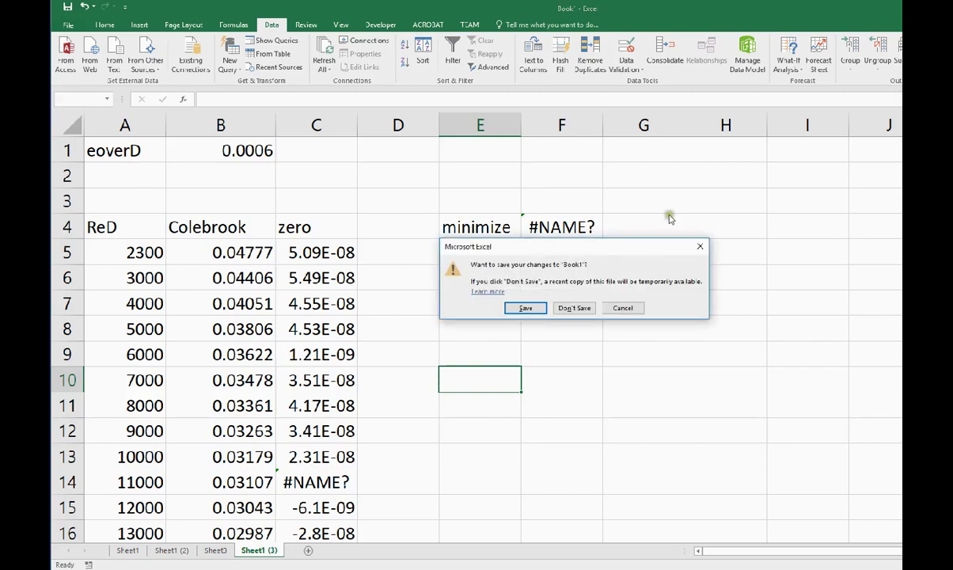
click(576, 310)
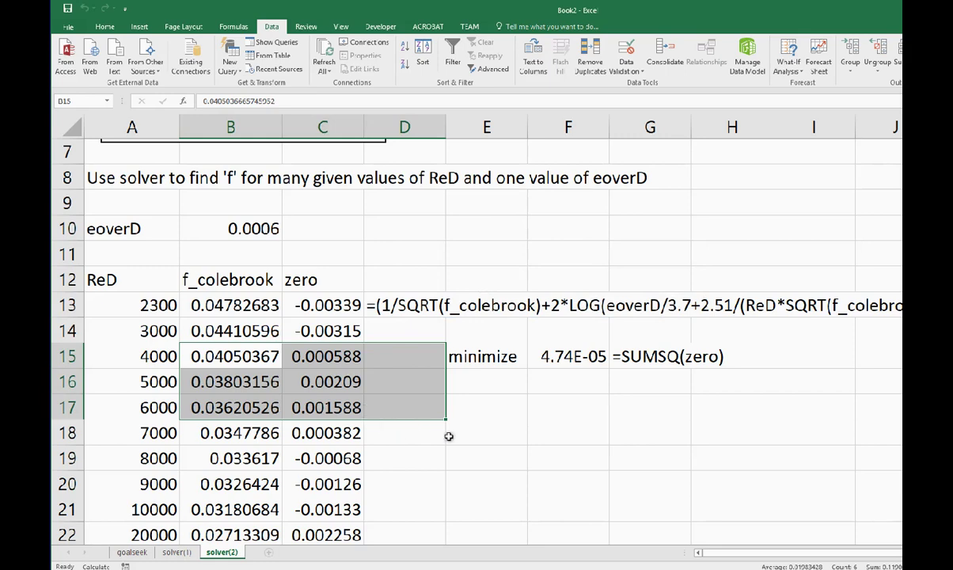
- Choose central derivatives and adjust the convergence value in Solver's GRG Nonlinear options, with F15 as the active cell
click(379, 431)
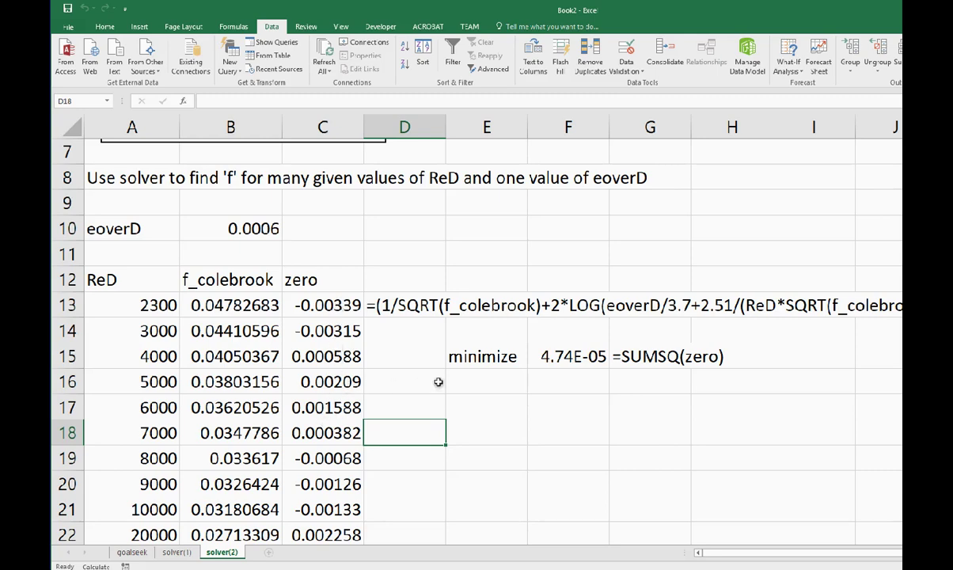
click(542, 354)
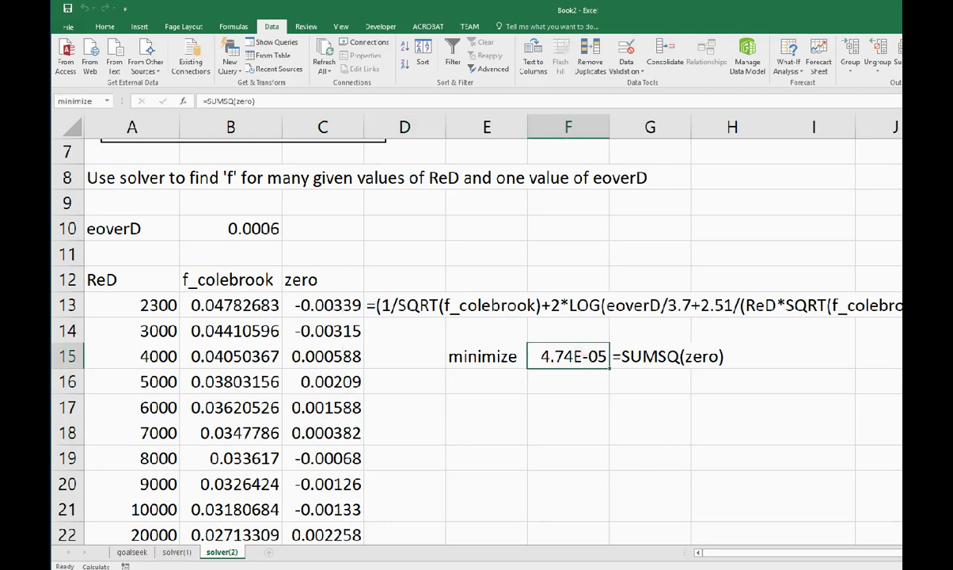
click(948, 48)
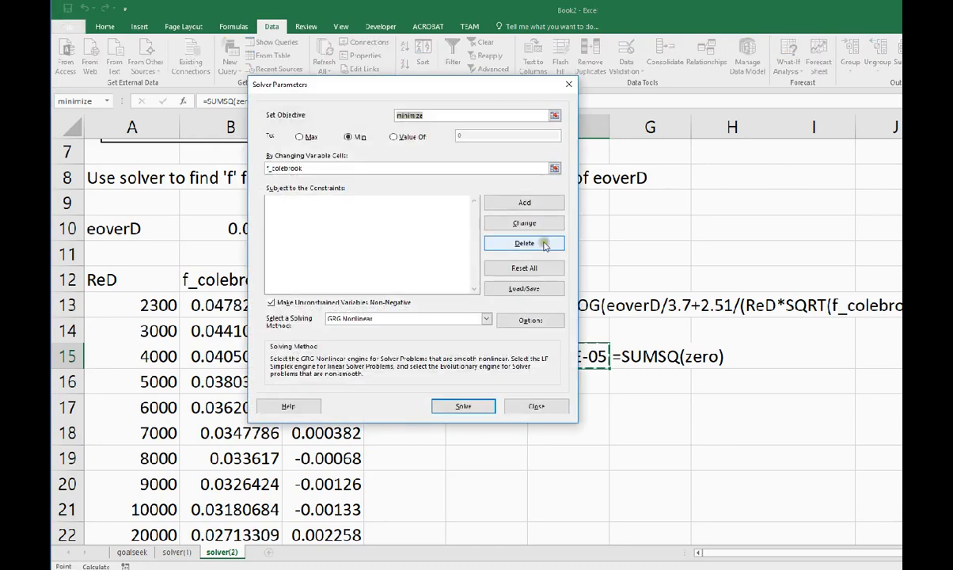
click(542, 322)
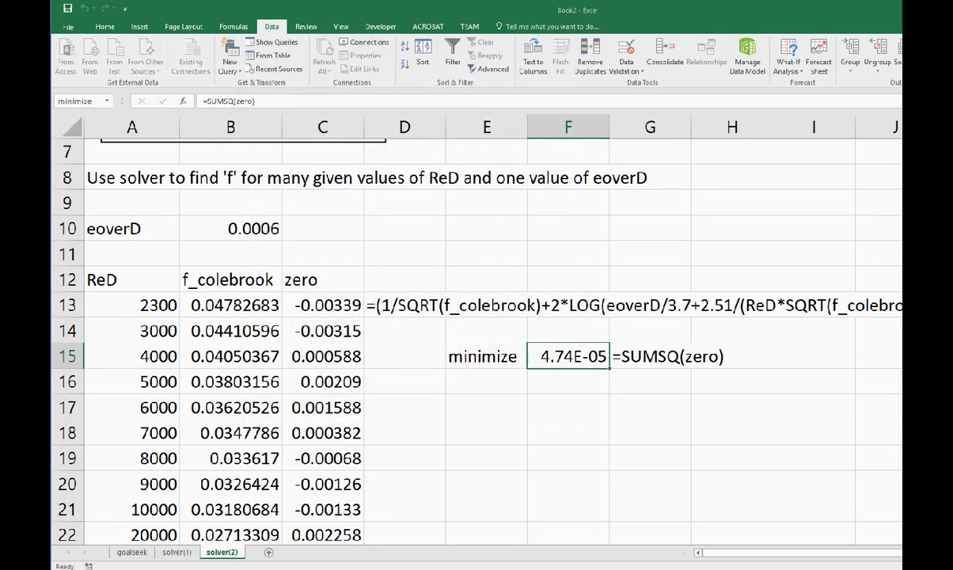
drag(207, 126, 373, 128)
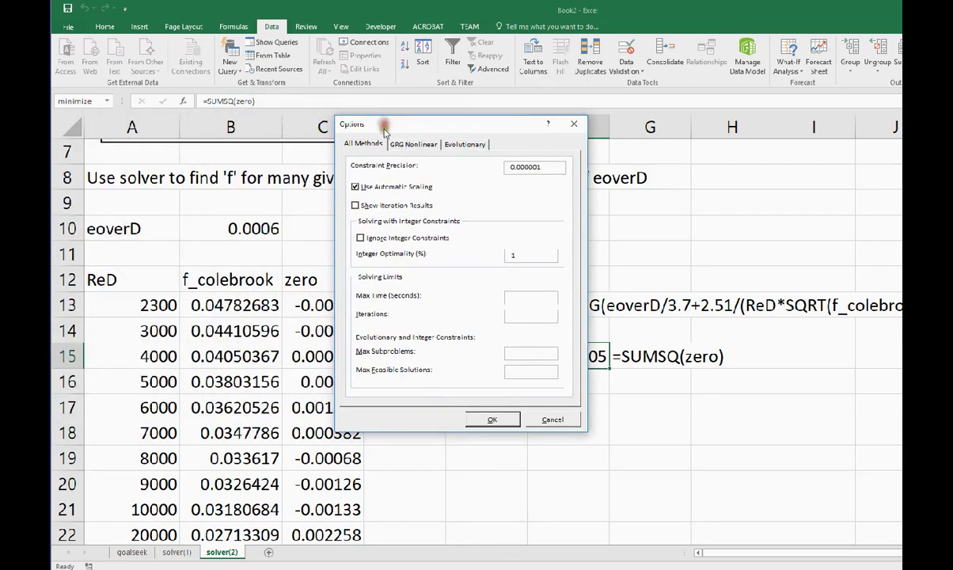
click(428, 144)
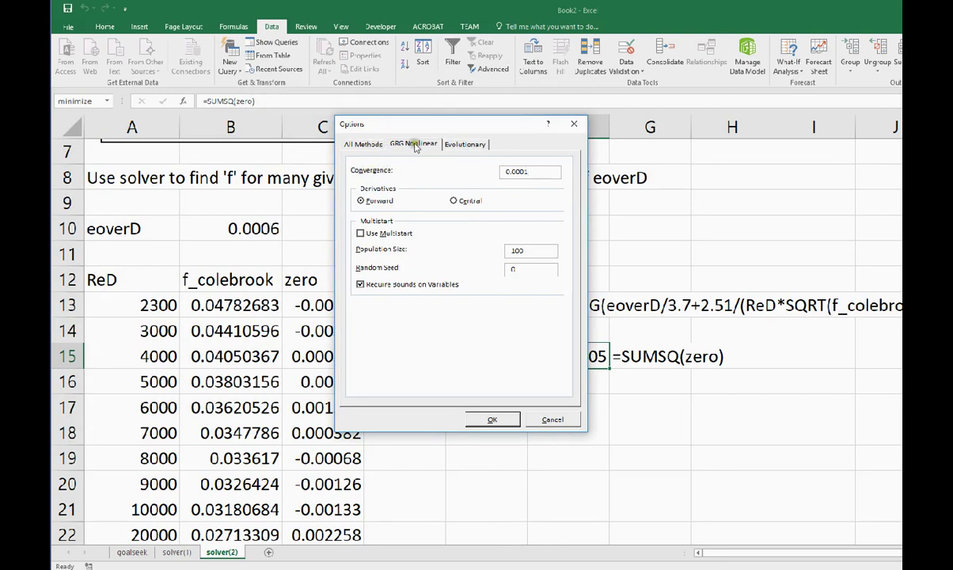
click(416, 147)
click(454, 201)
click(517, 170)
click(492, 419)
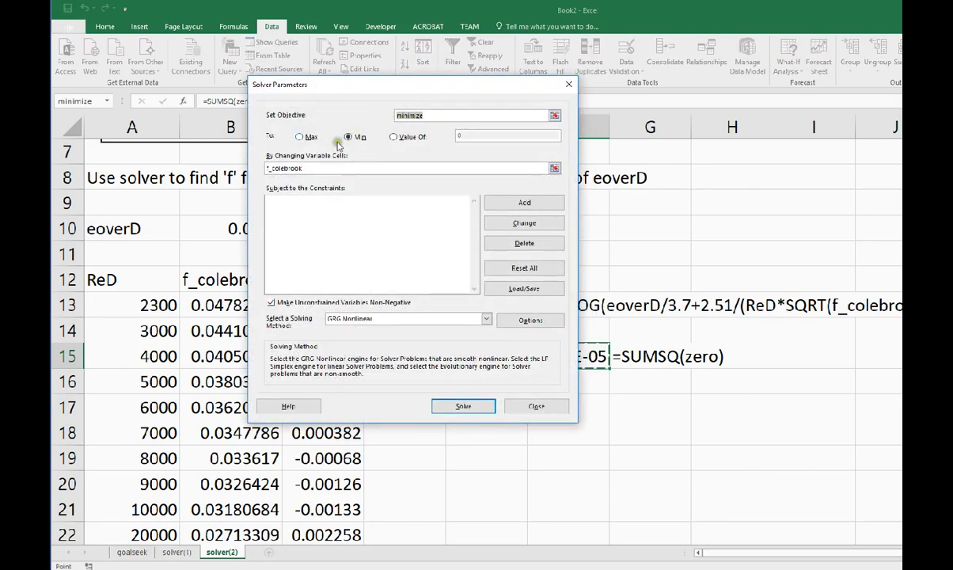
- Solve for f_colebrook with the revised GRG Nonlinear options and keep the Solver solution
click(462, 407)
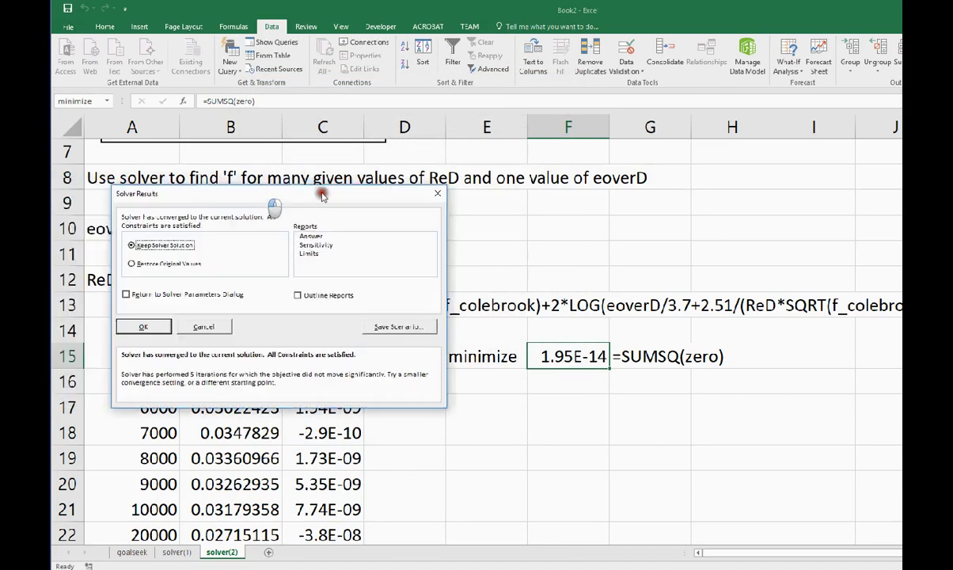
drag(322, 190, 633, 68)
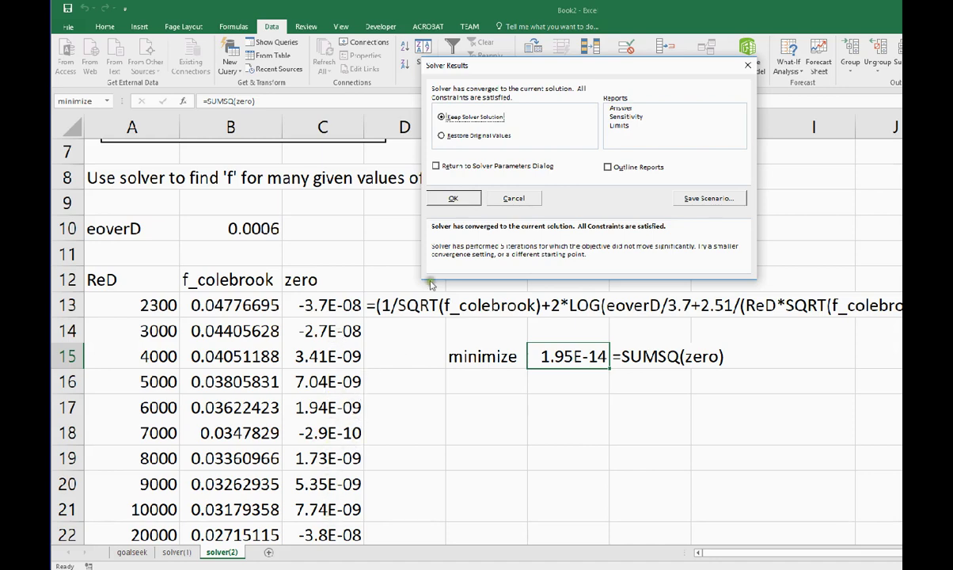
click(440, 195)
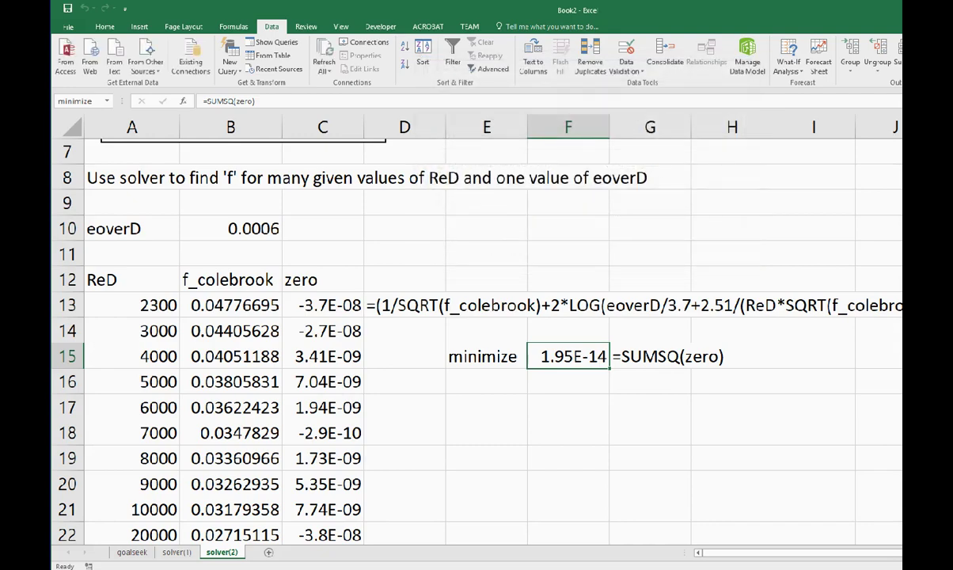
- Repeat the Solver run from the current f_colebrook values and keep its solution
click(946, 42)
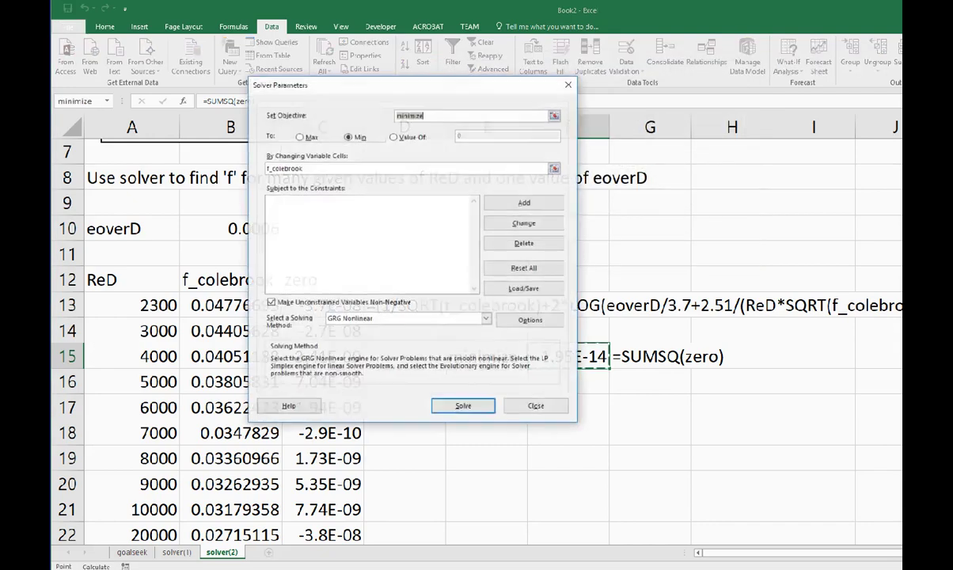
click(464, 406)
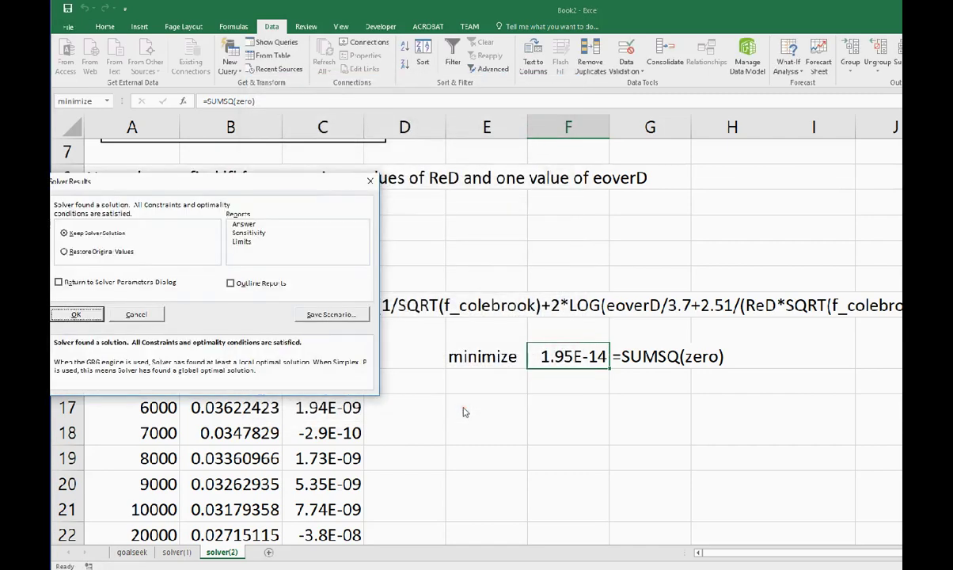
drag(216, 192, 627, 64)
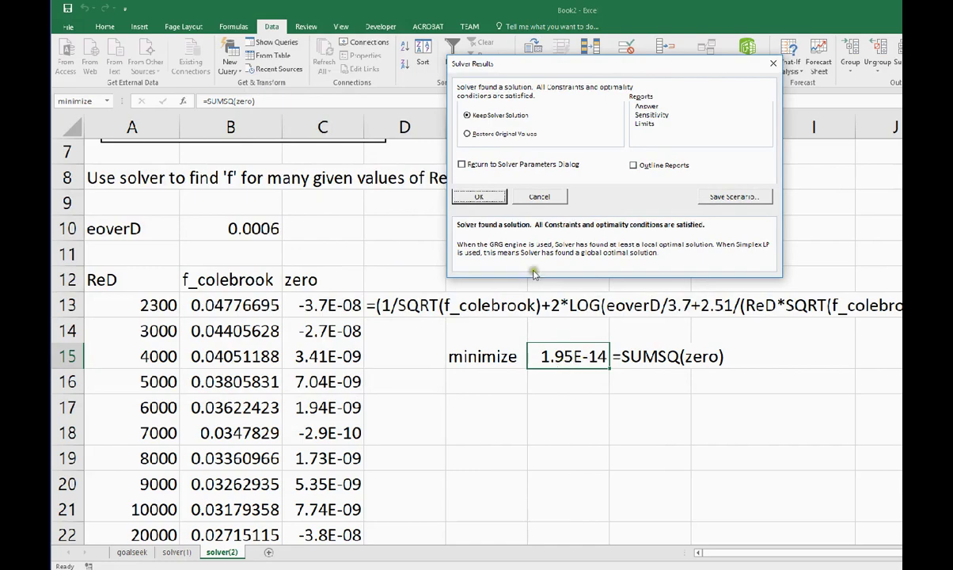
click(495, 199)
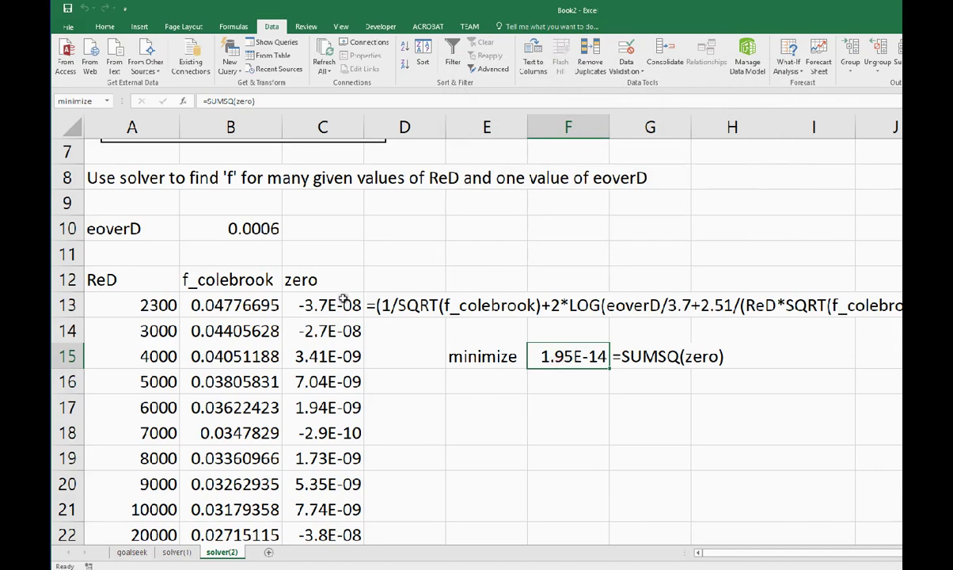
- Reduce the displayed f_colebrook values in B13:B39 to five decimal places
click(333, 307)
scroll(336, 310, down, 7)
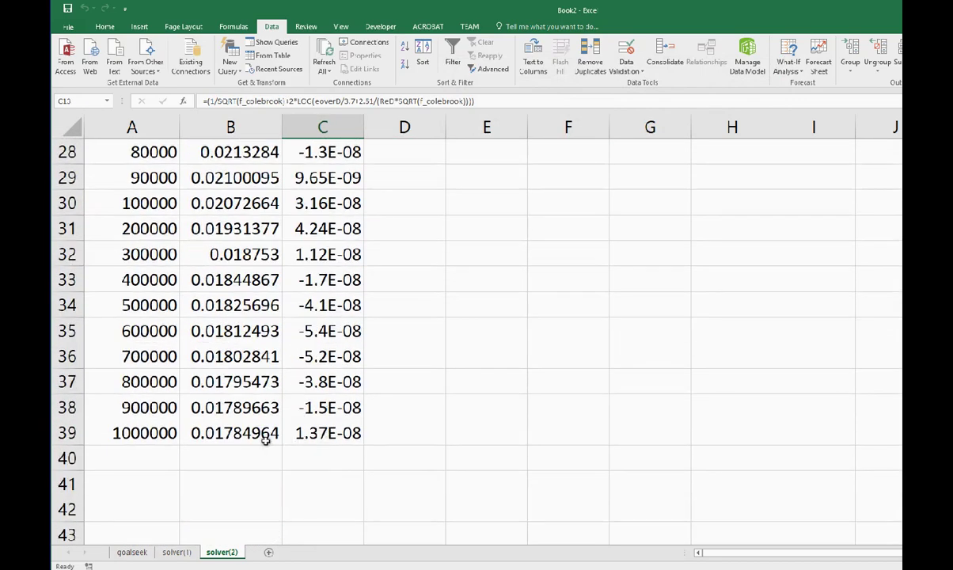
drag(256, 433, 232, 199)
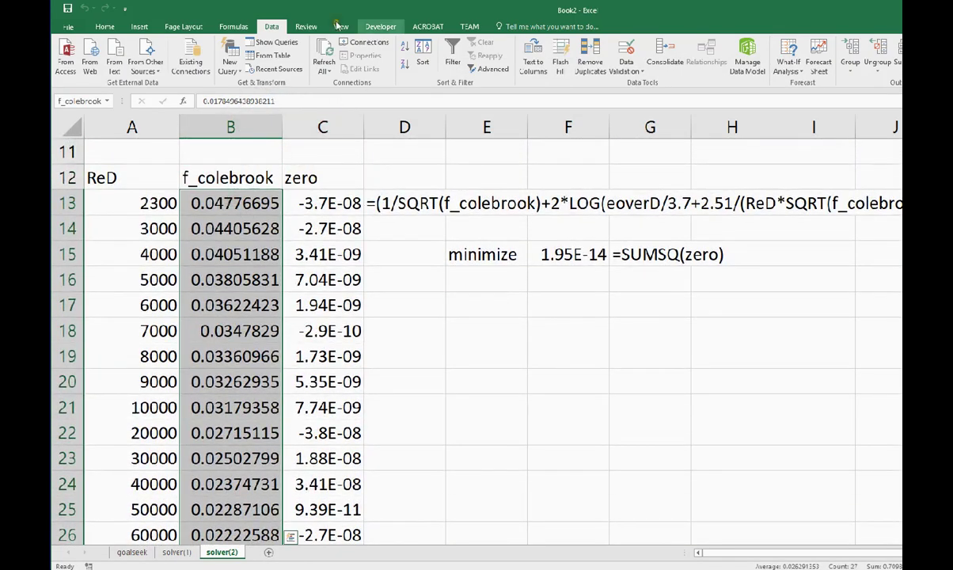
click(110, 27)
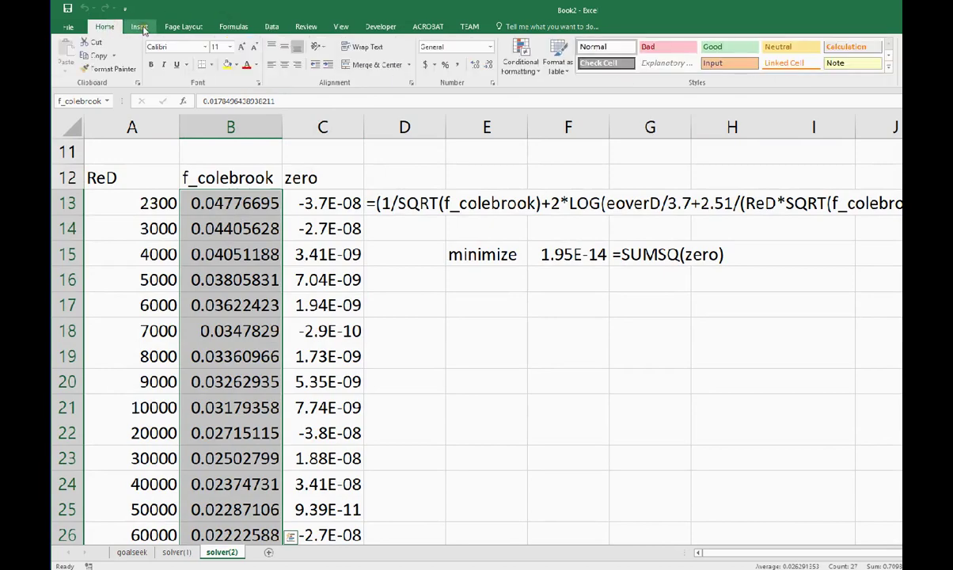
click(488, 65)
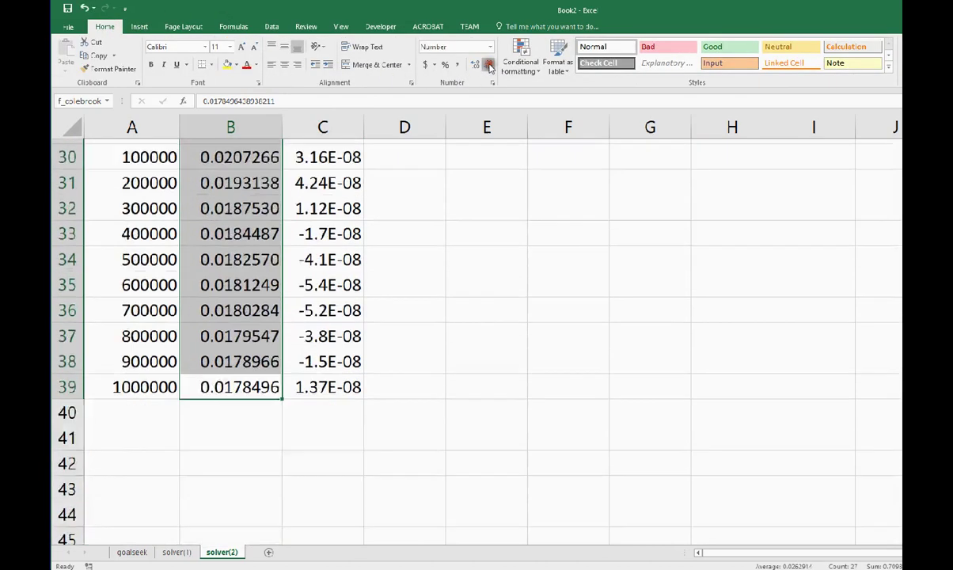
click(489, 65)
click(488, 65)
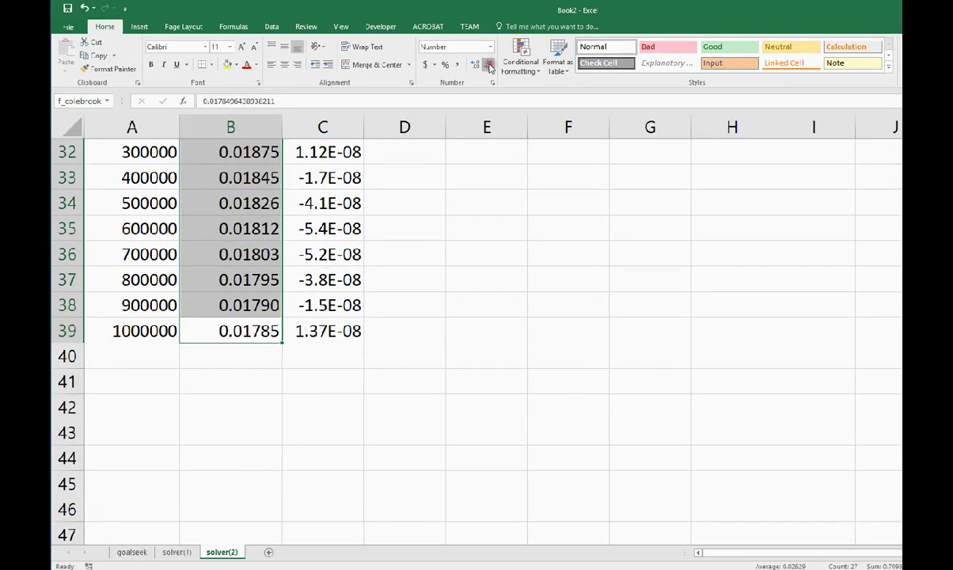
- Review the solved f_colebrook values and zero residuals on solver(2), and return to the goalseek sheet
scroll(362, 327, up, 10)
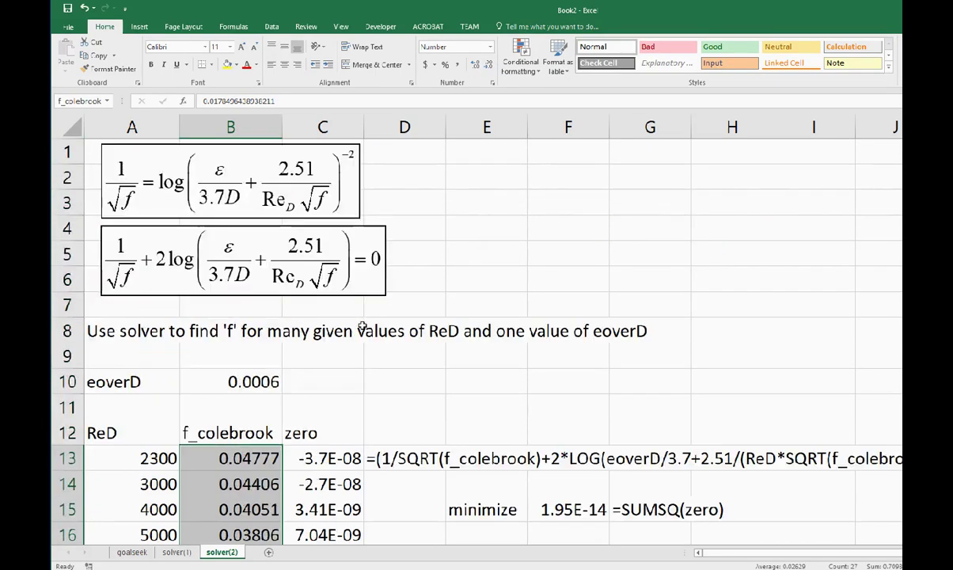
scroll(398, 310, down, 4)
click(265, 203)
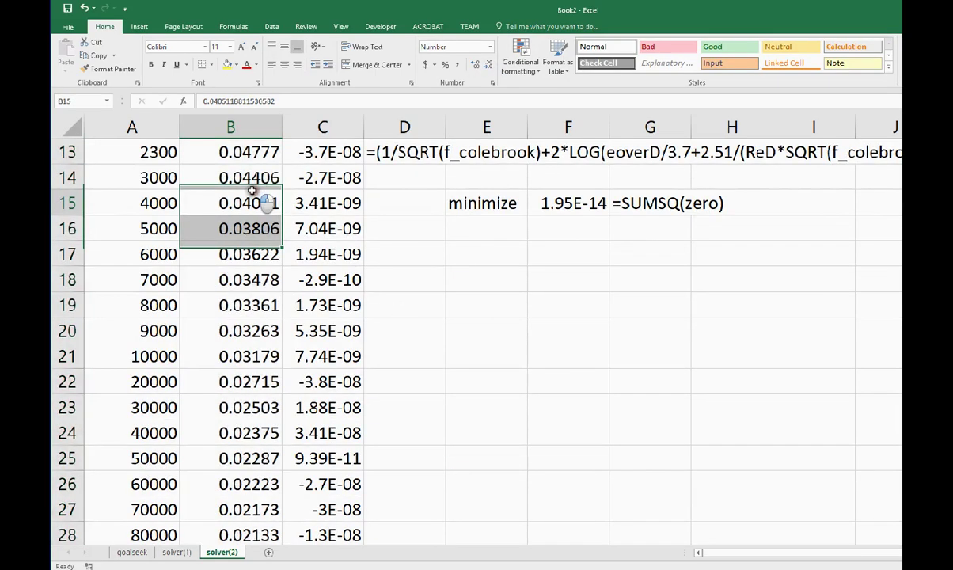
scroll(261, 175, up, 1)
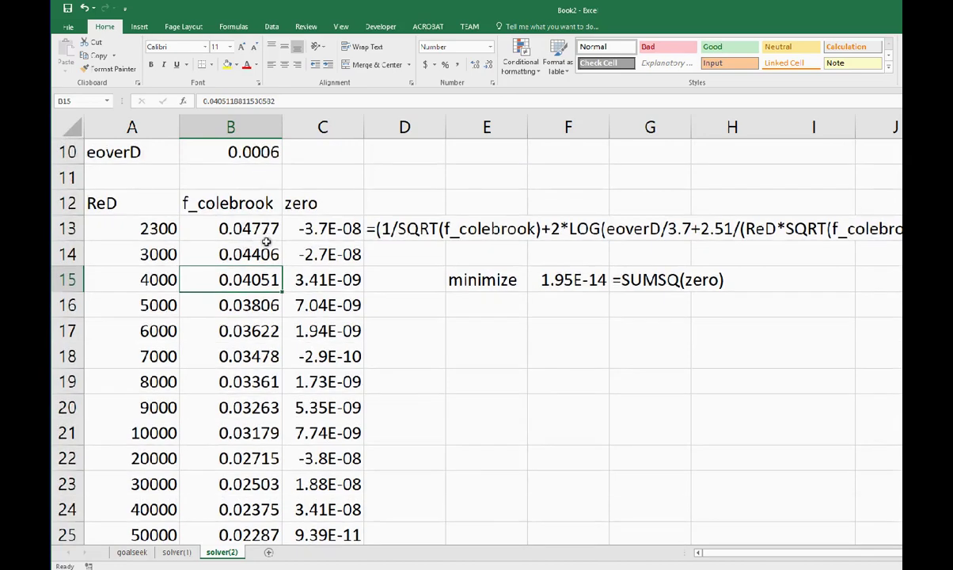
drag(315, 226, 320, 482)
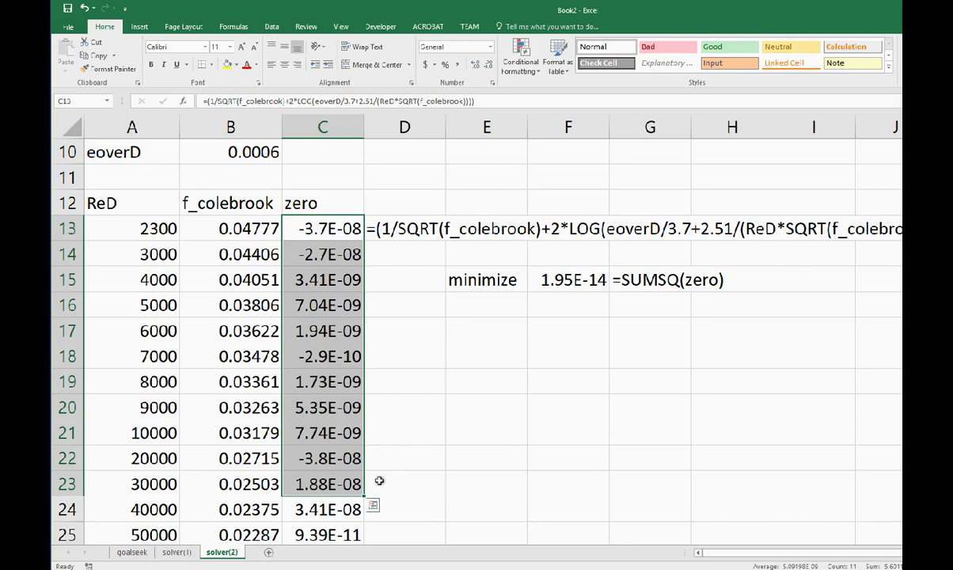
click(131, 551)
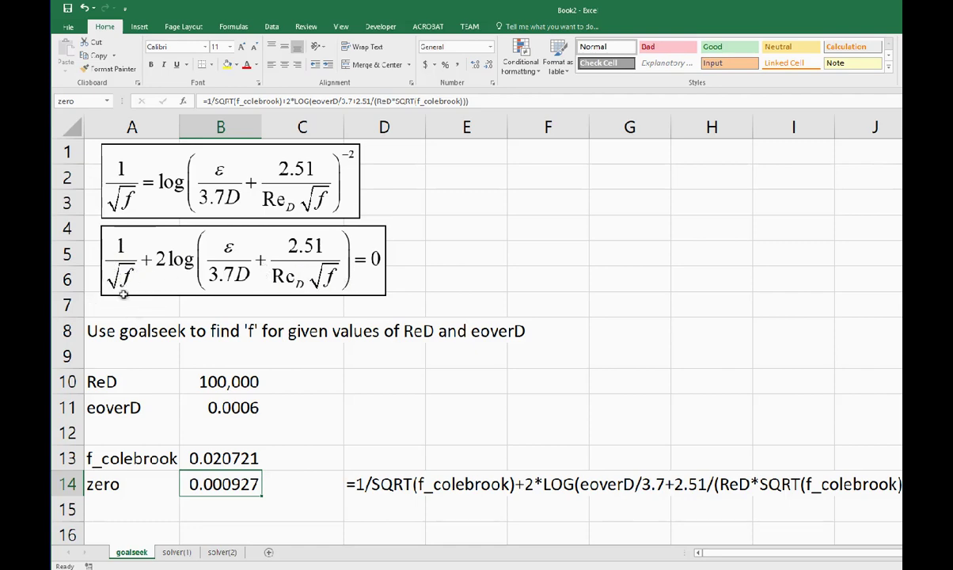
- Review the f_colebrook result and the ReD and eoverD inputs on the solver(1) sheet
click(180, 553)
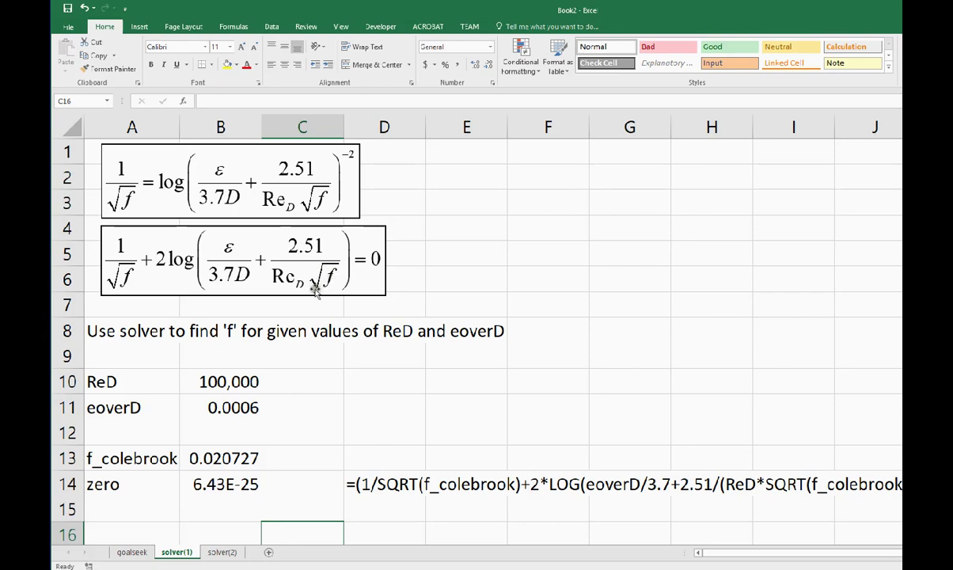
click(226, 456)
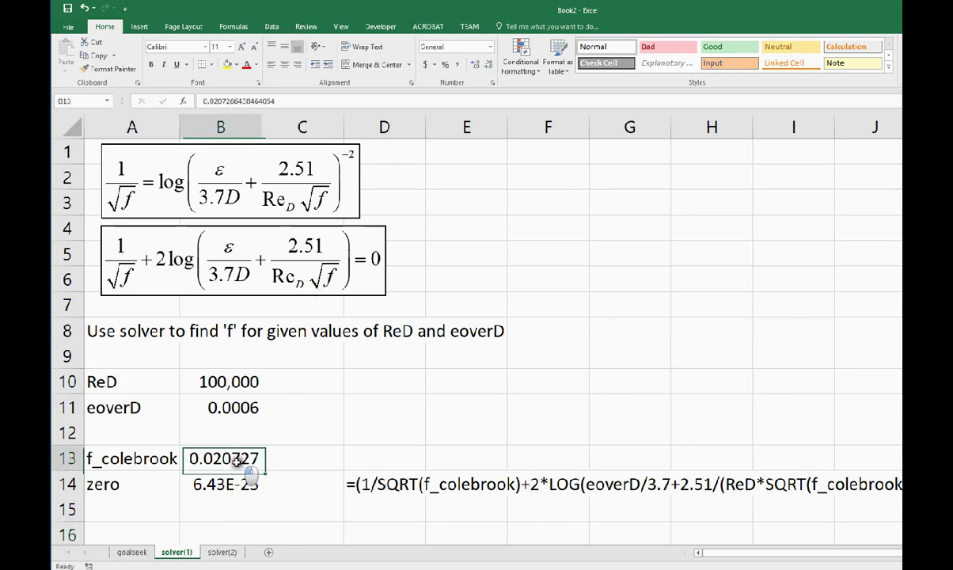
click(230, 381)
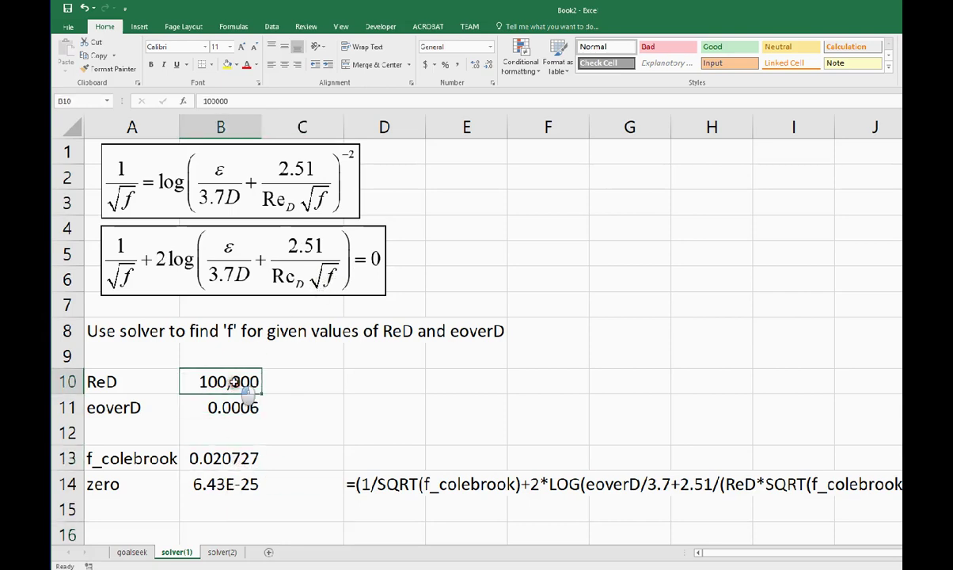
click(215, 405)
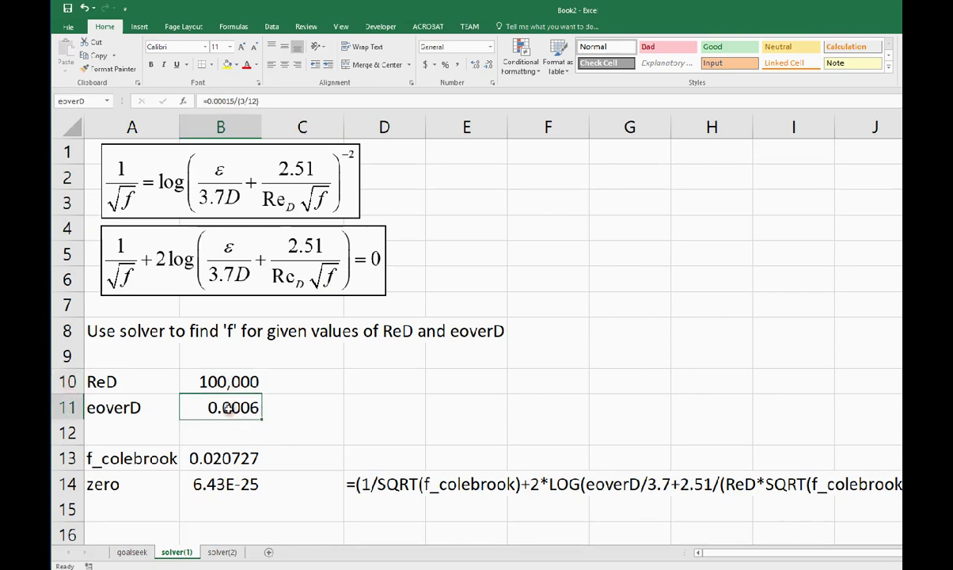
- Review the ReD list, the f_colebrook values, the zero formula and the SUMSQ cell to minimize on the solver(2) sheet
click(222, 552)
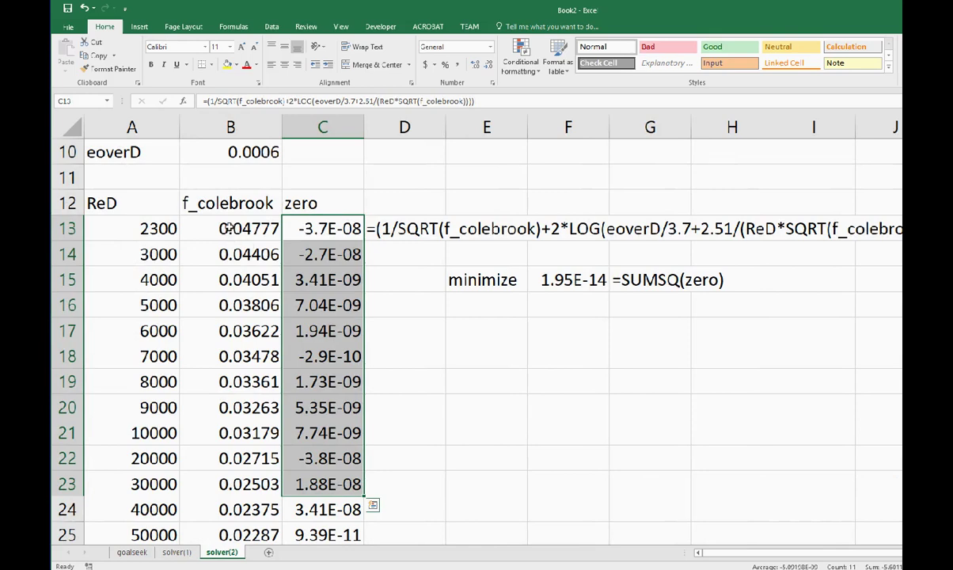
click(149, 221)
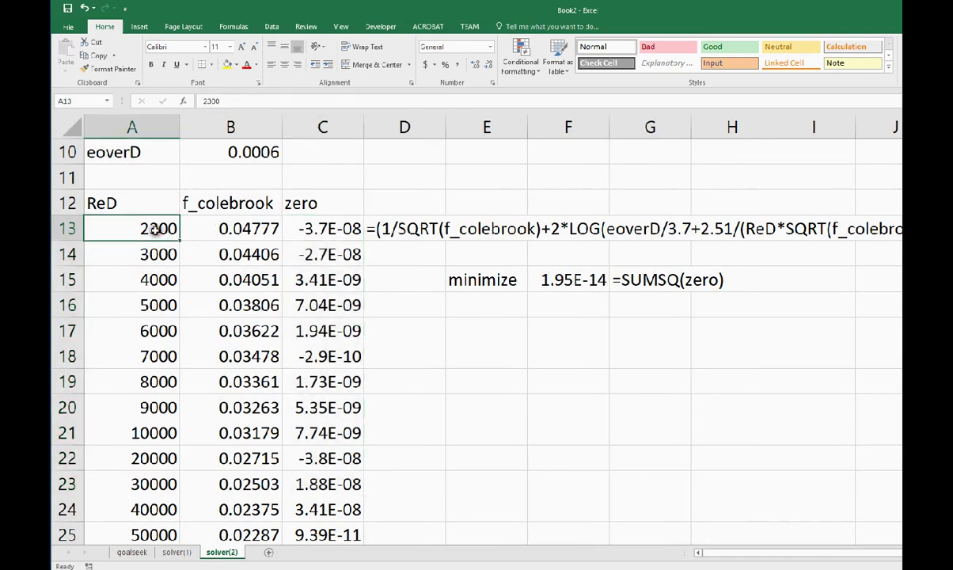
scroll(253, 226, down, 8)
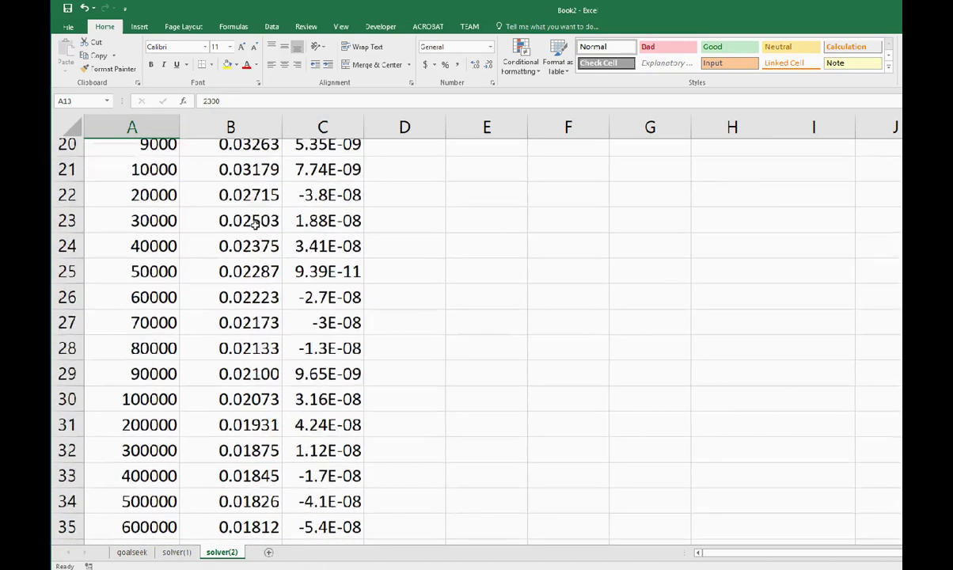
drag(250, 283, 248, 255)
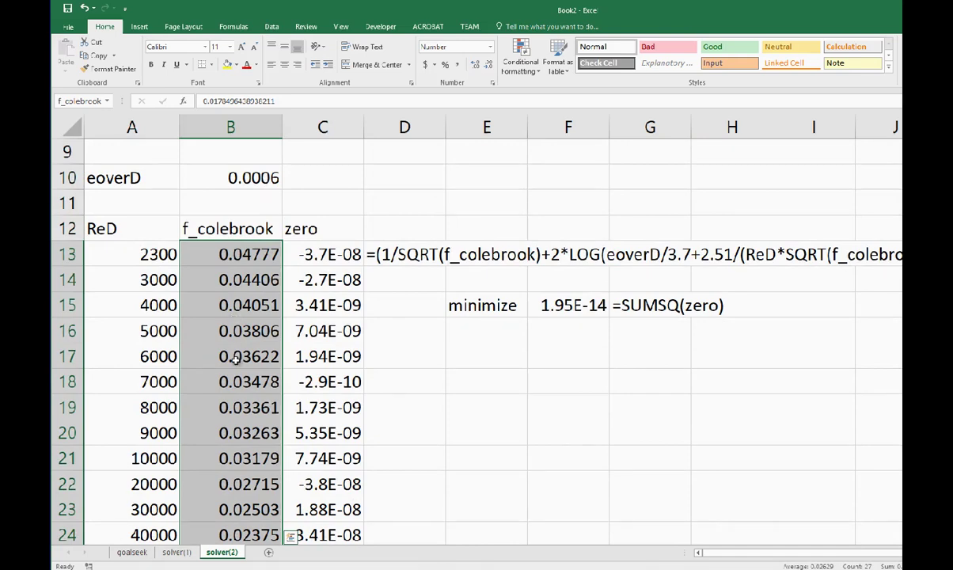
click(325, 254)
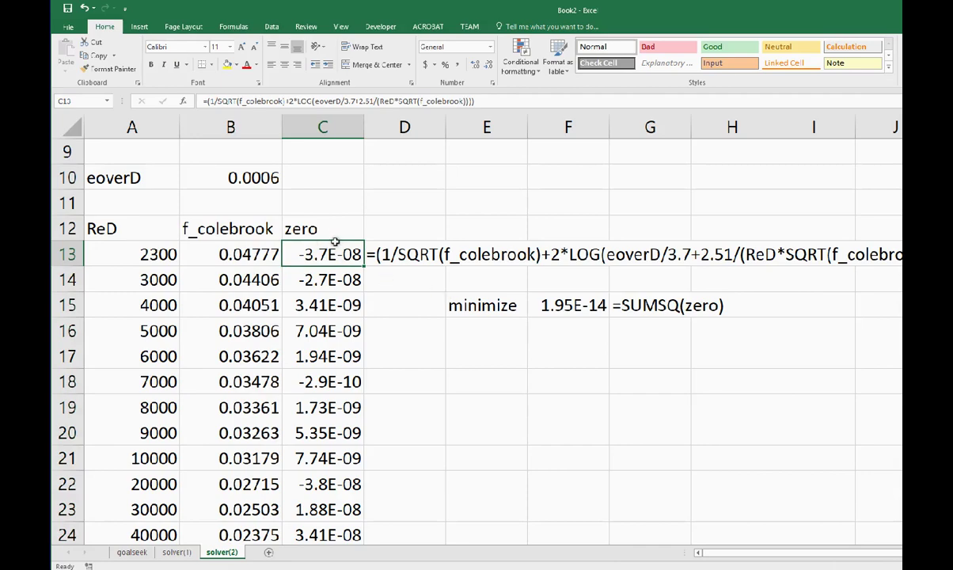
scroll(335, 242, up, 2)
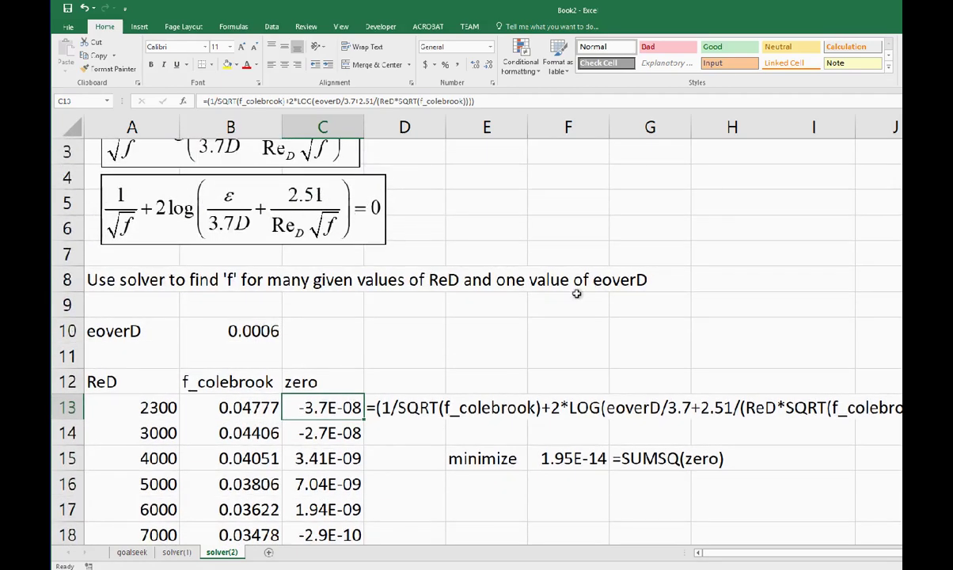
click(578, 465)
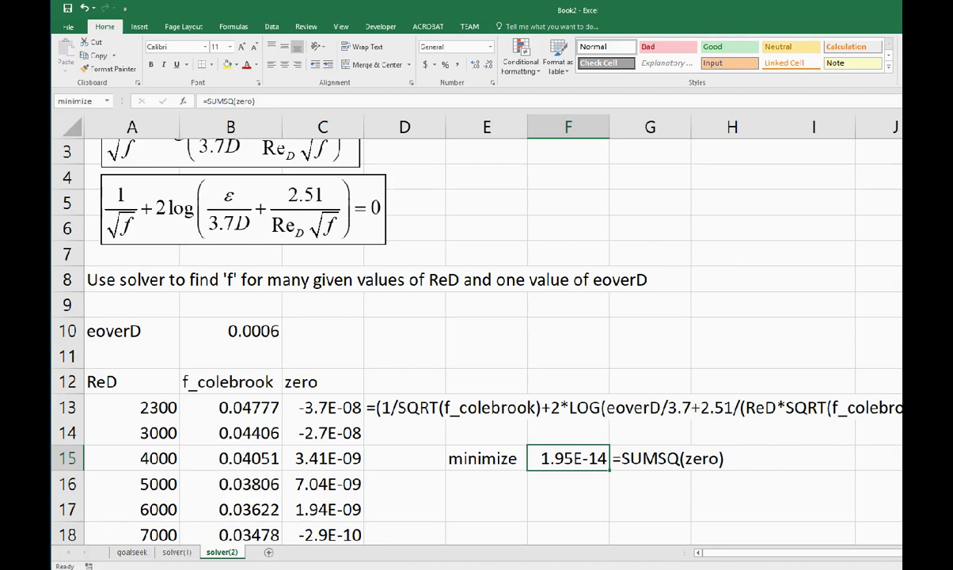
key(alt+Tab)
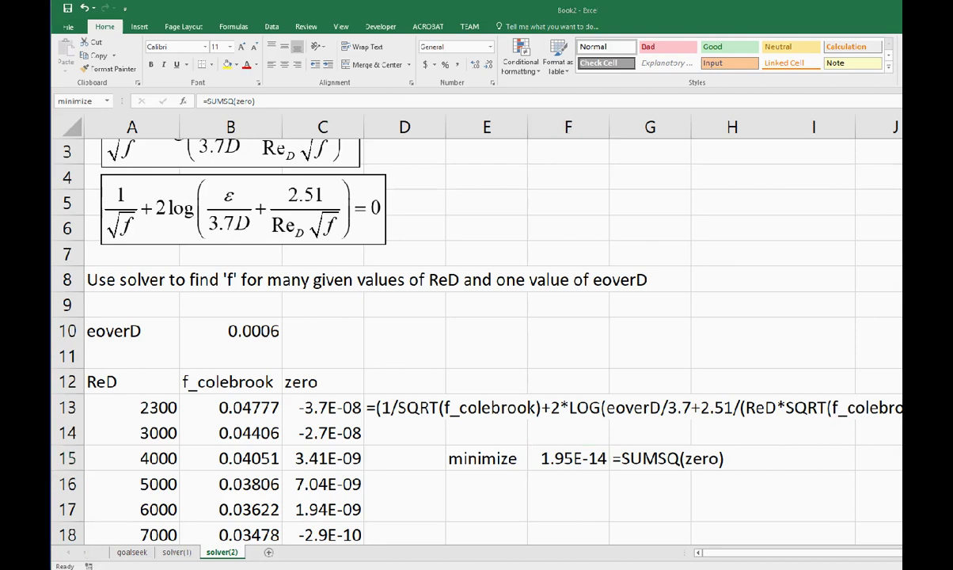